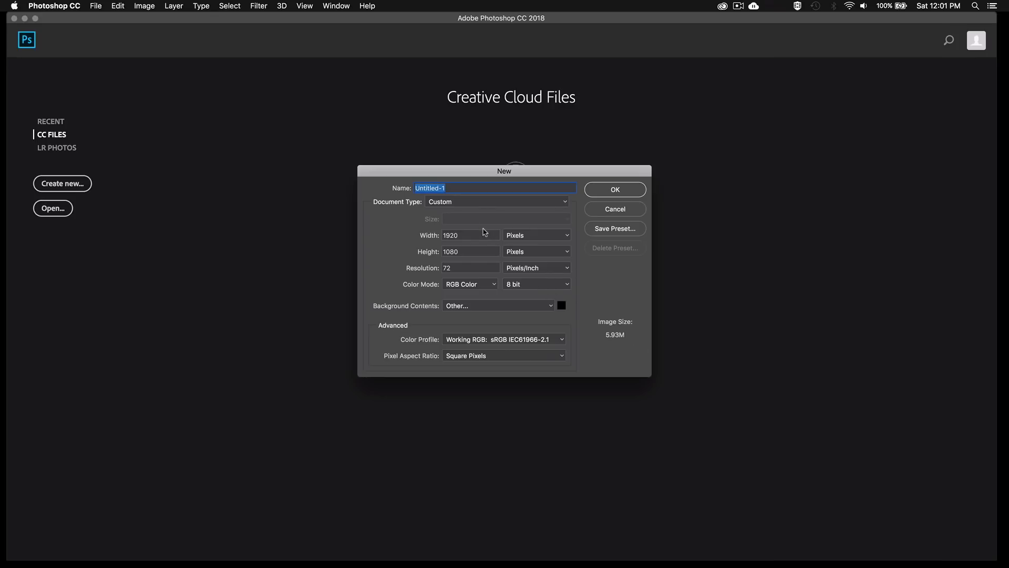
# Create a new document 2000 pixels wide by 2000 pixels high at 72 pixels/inch
pyautogui.doubleClick(485, 235)
pyautogui.write('2000')
pyautogui.press('Tab')
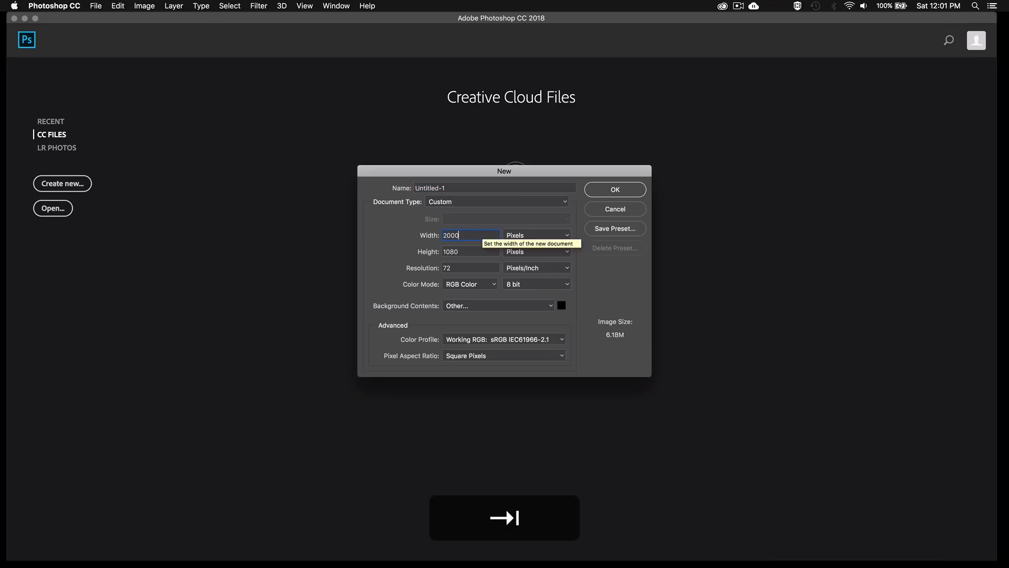
pyautogui.write('2000')
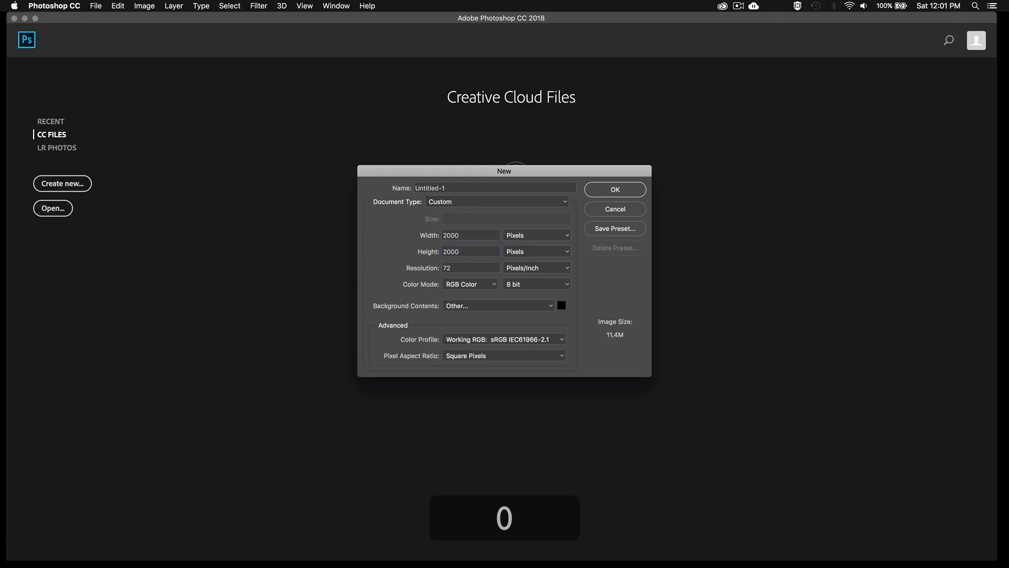
pyautogui.doubleClick(444, 270)
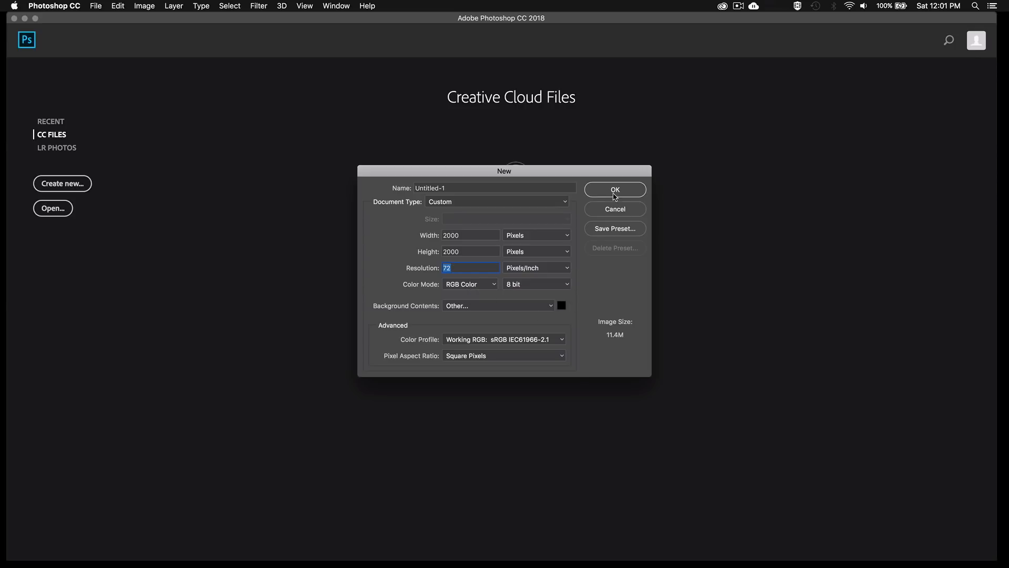
pyautogui.click(616, 191)
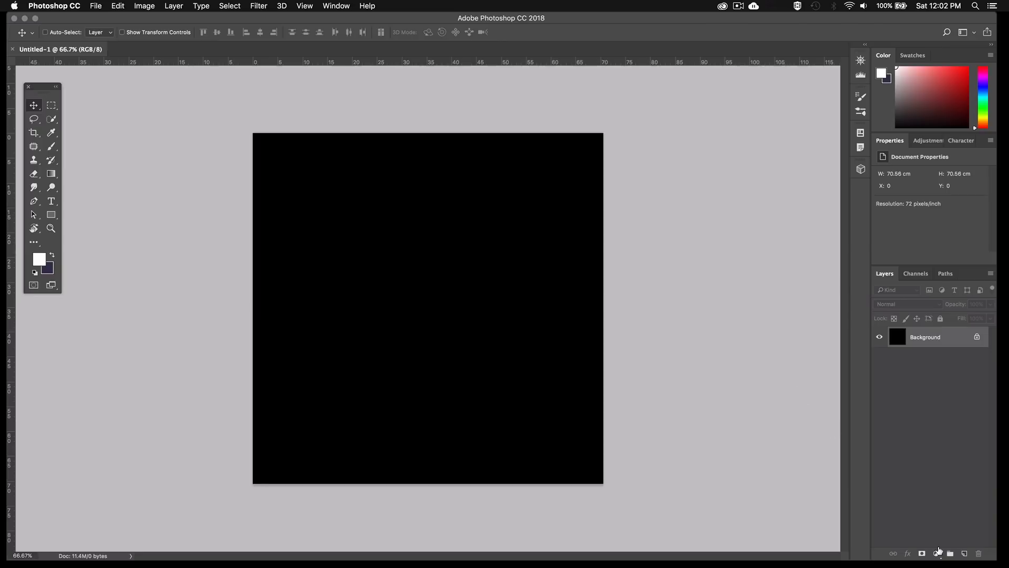
# Add a Solid Color fill layer with the color 0c0d20
pyautogui.click(937, 554)
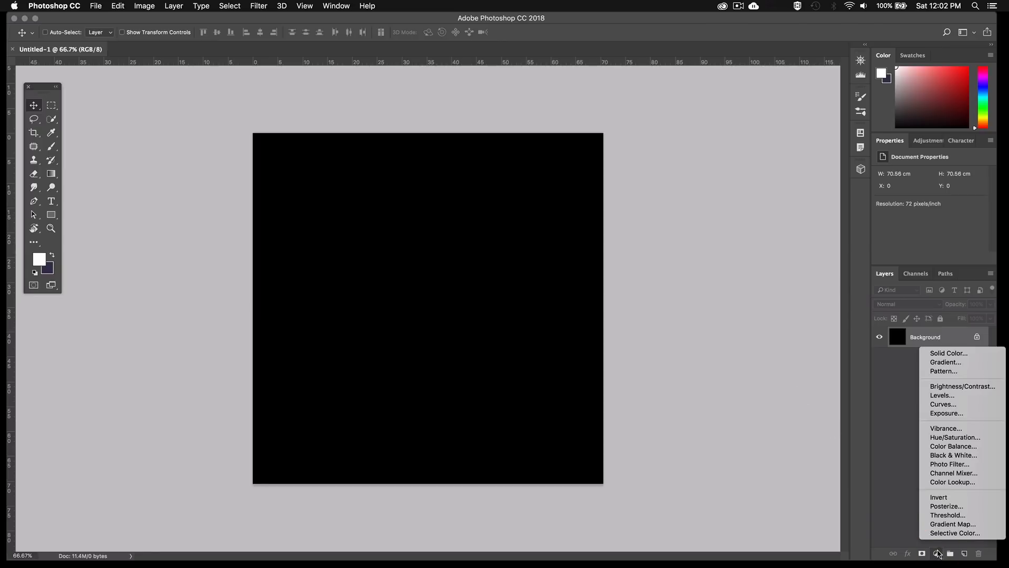
pyautogui.click(941, 353)
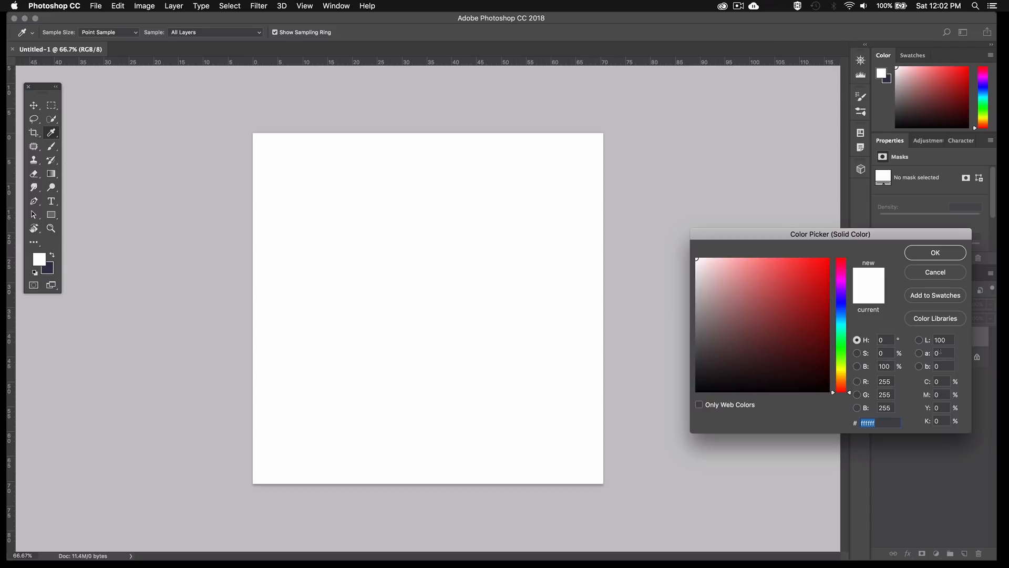
pyautogui.write('0c0')
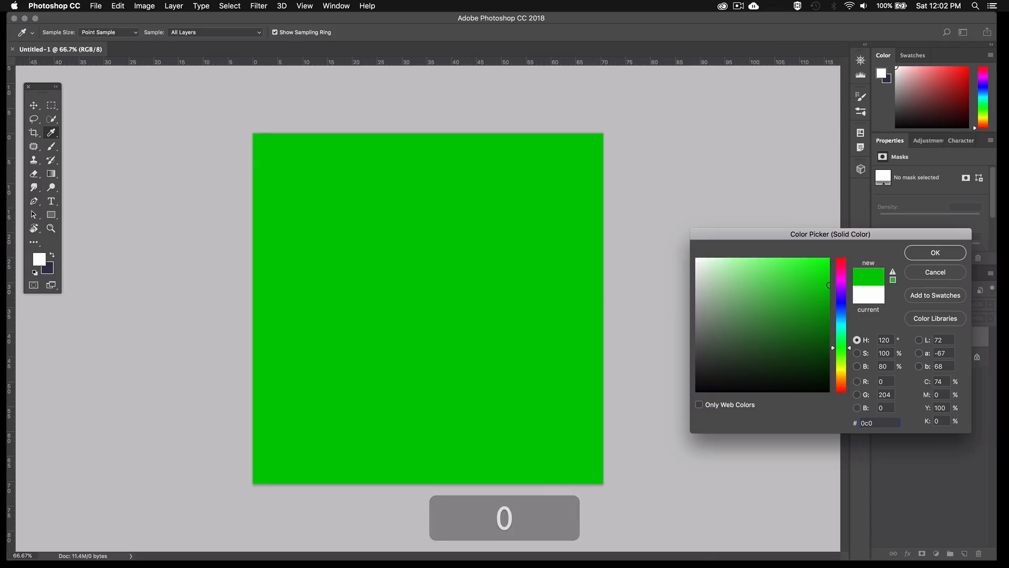
pyautogui.write('d20')
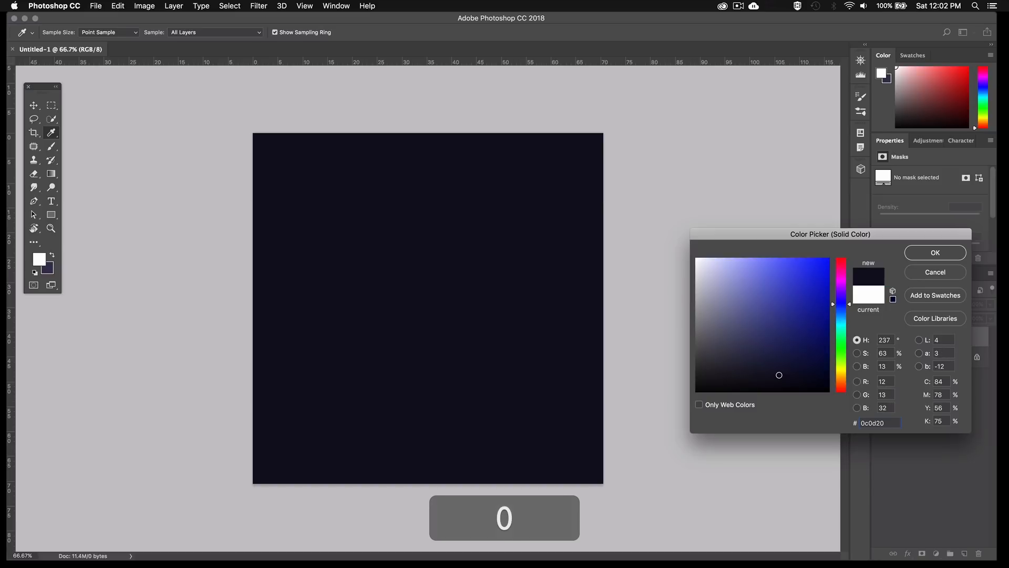
pyautogui.press('Return')
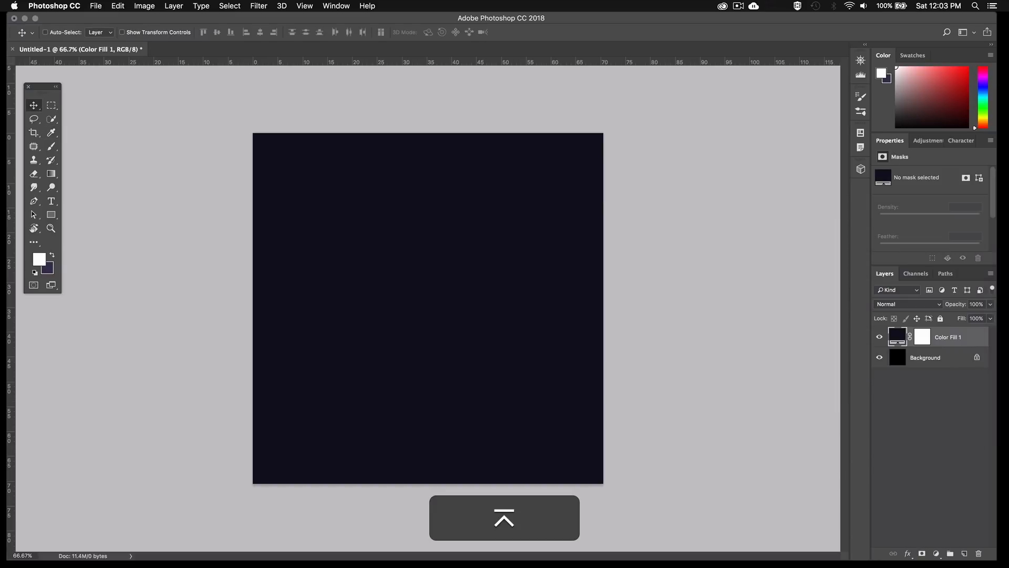
# Rename the color fill layer to BG and delete the original Background layer
pyautogui.doubleClick(947, 337)
pyautogui.write('BG')
pyautogui.press('Return')
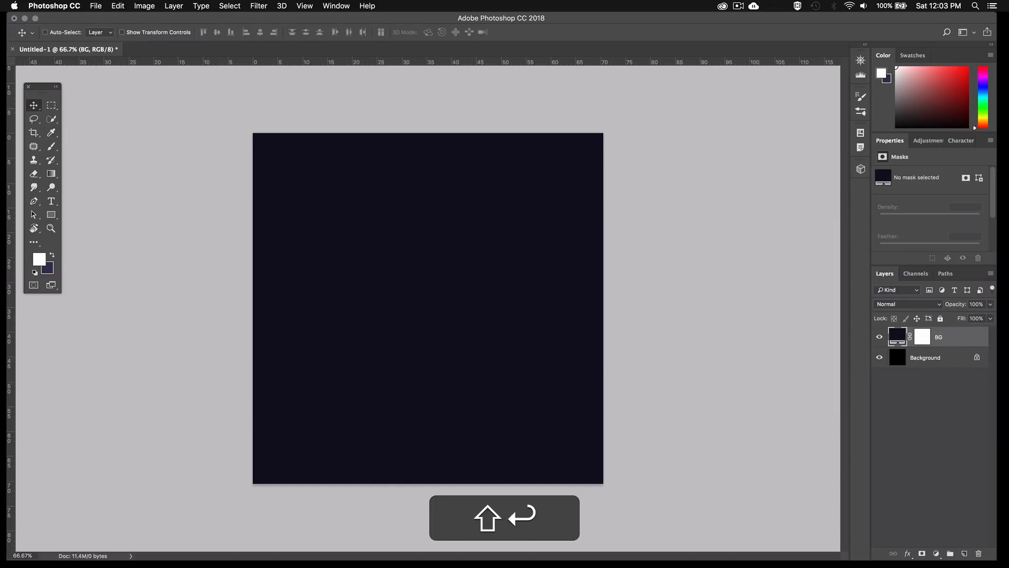
pyautogui.click(946, 363)
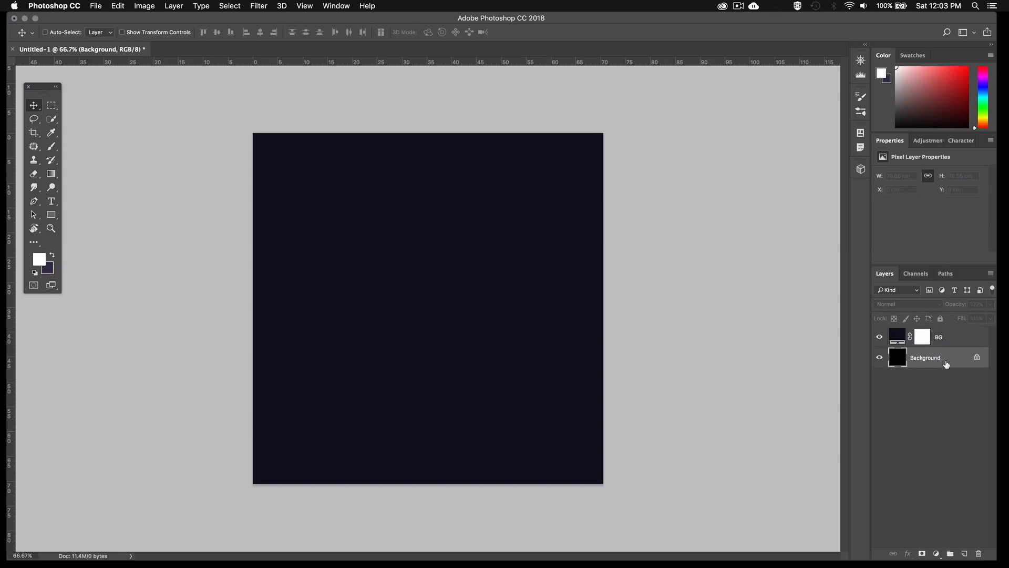
pyautogui.click(979, 554)
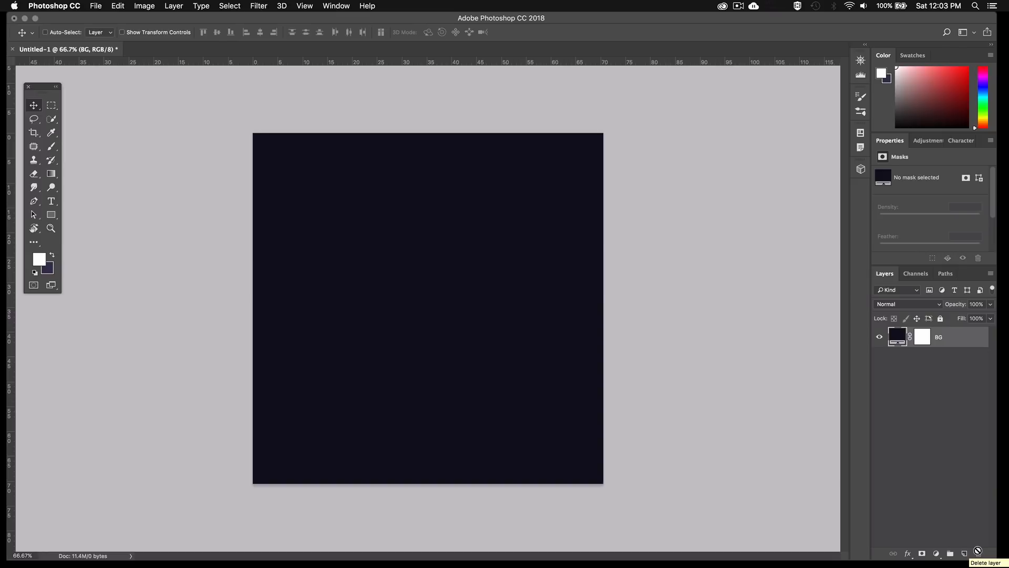
# Place the dust.jpg texture image from outside the document as an embedded smart object above the BG layer
pyautogui.press('super+Tab')
pyautogui.moveTo(1008, 233); pyautogui.dragTo(431, 246)
pyautogui.press('Return')
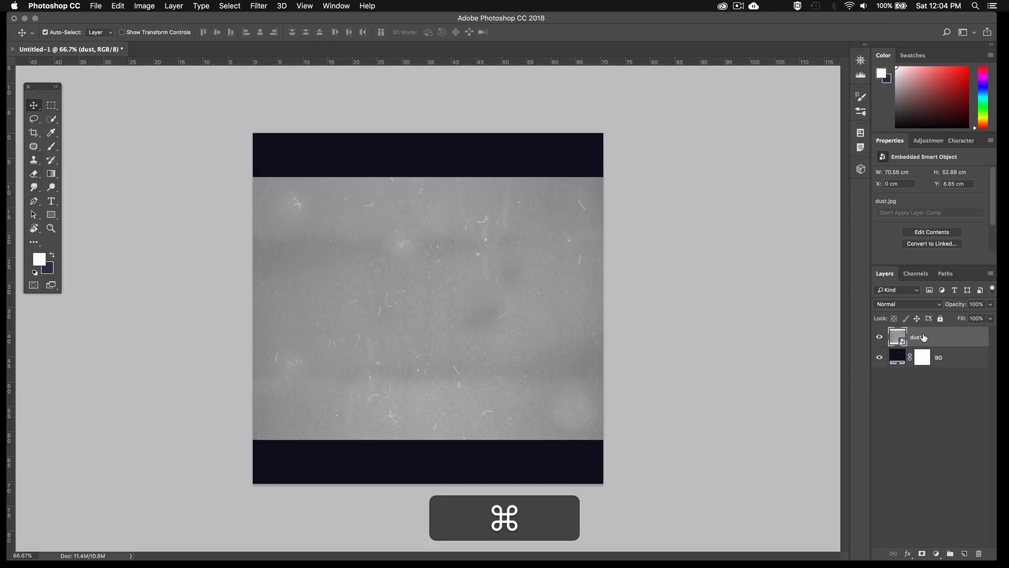
# Scale the dust image to about 135% so it covers the whole canvas, and set its blend mode to Vivid Light
pyautogui.press('super+t')
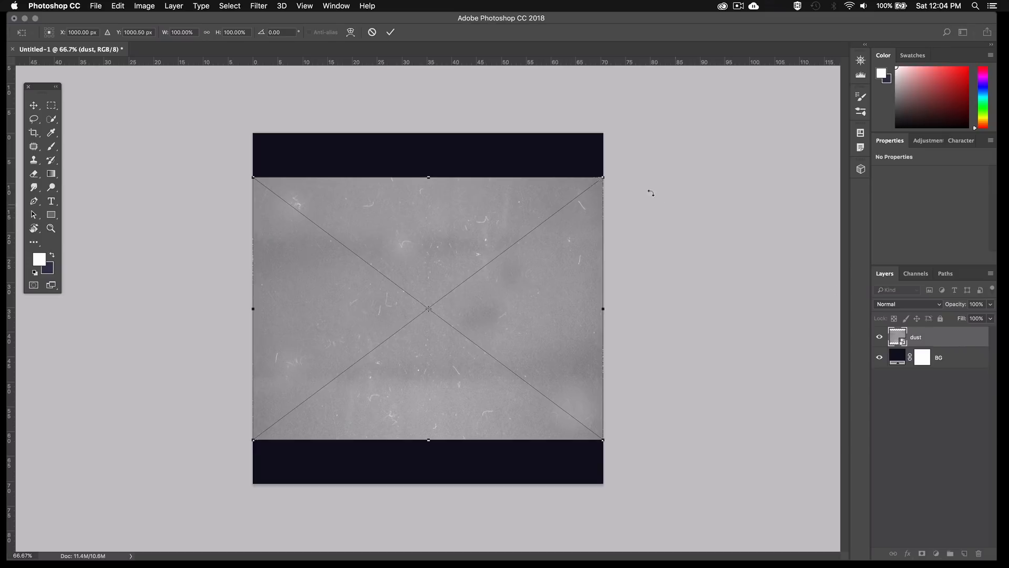
pyautogui.press('shift')
pyautogui.moveTo(605, 178); pyautogui.dragTo(673, 139)
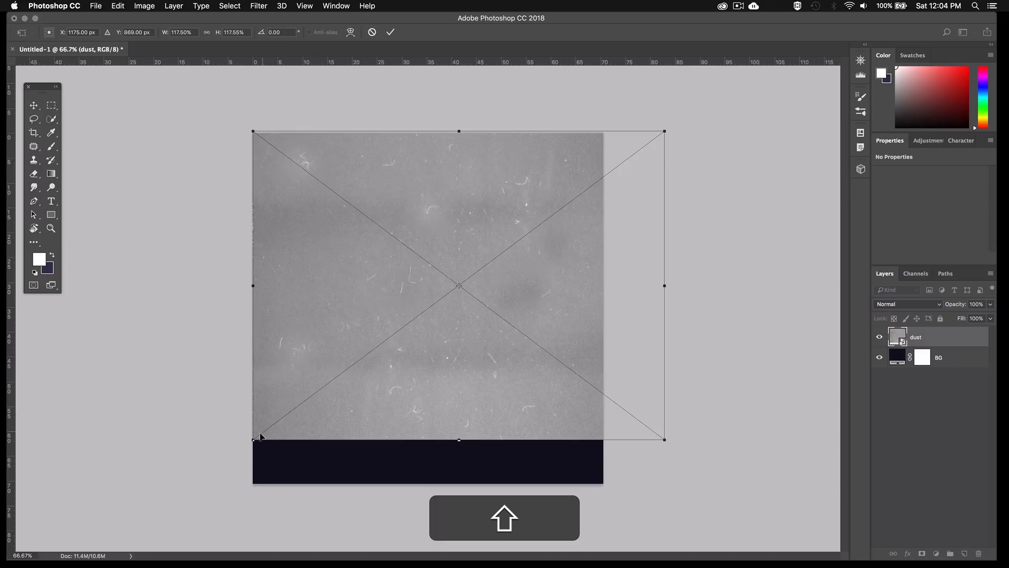
pyautogui.moveTo(252, 441); pyautogui.dragTo(197, 497)
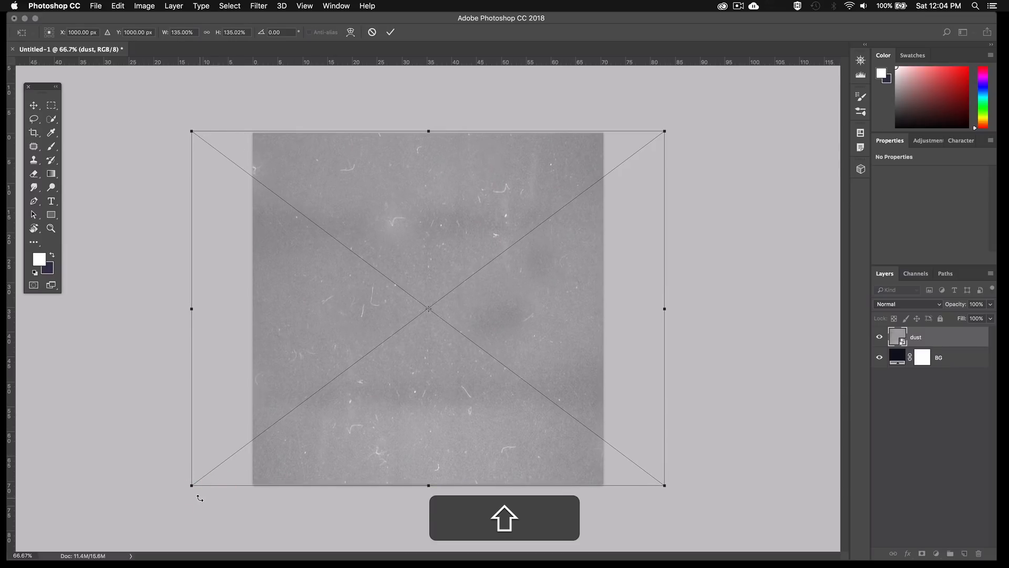
pyautogui.press('Return')
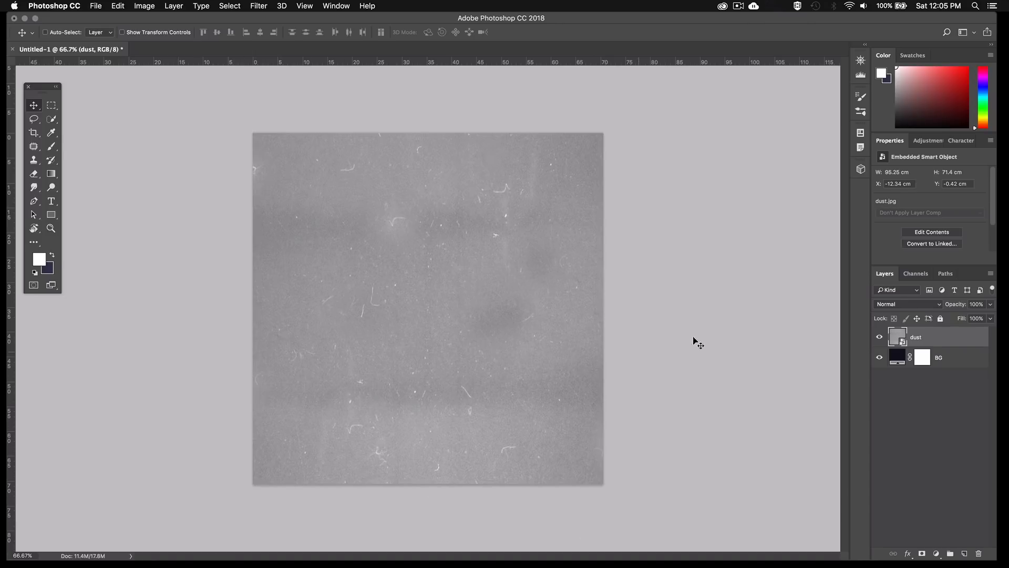
pyautogui.click(877, 305)
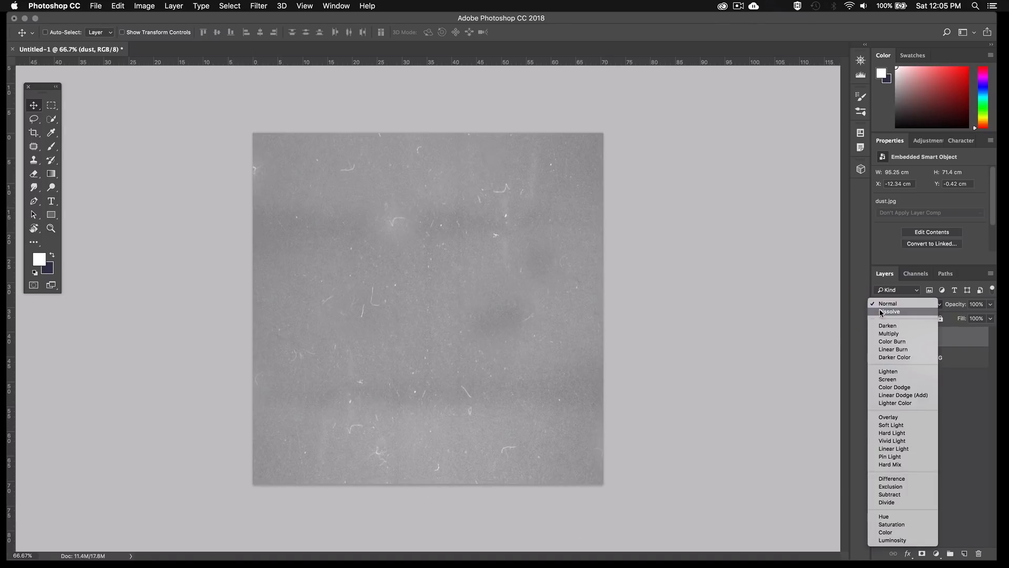
pyautogui.click(884, 441)
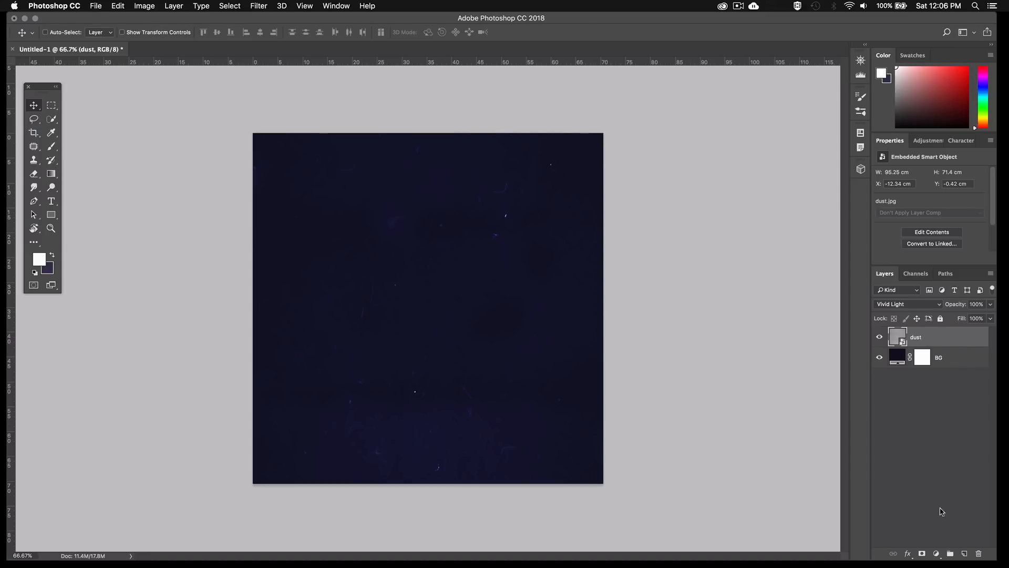
# Add a new layer above the dust layer and fill it with 50% Gray at 100% opacity
pyautogui.click(964, 553)
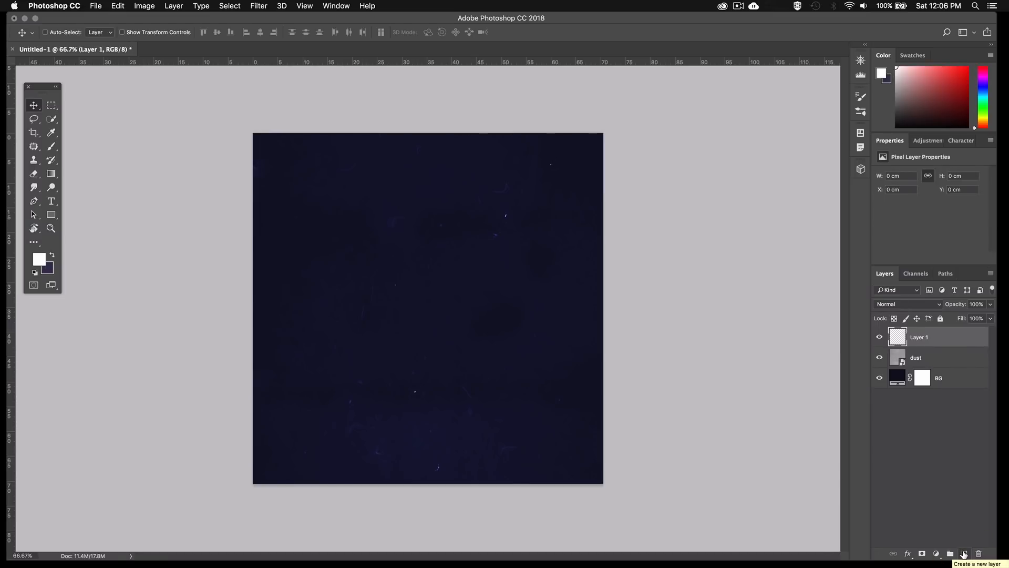
pyautogui.press('shift')
pyautogui.hotkey('shift', 'BackSpace')
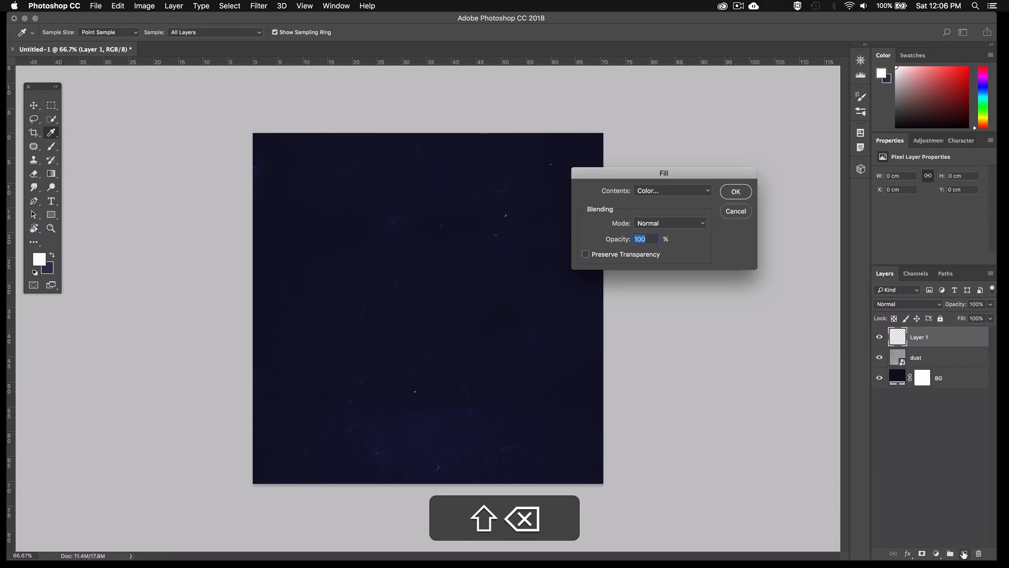
pyautogui.press('Escape')
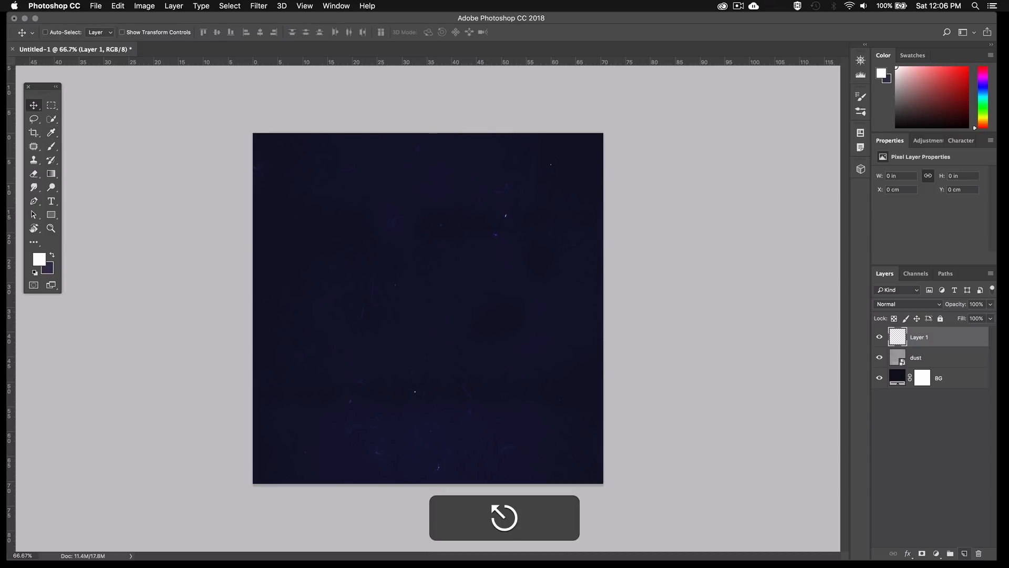
pyautogui.click(124, 7)
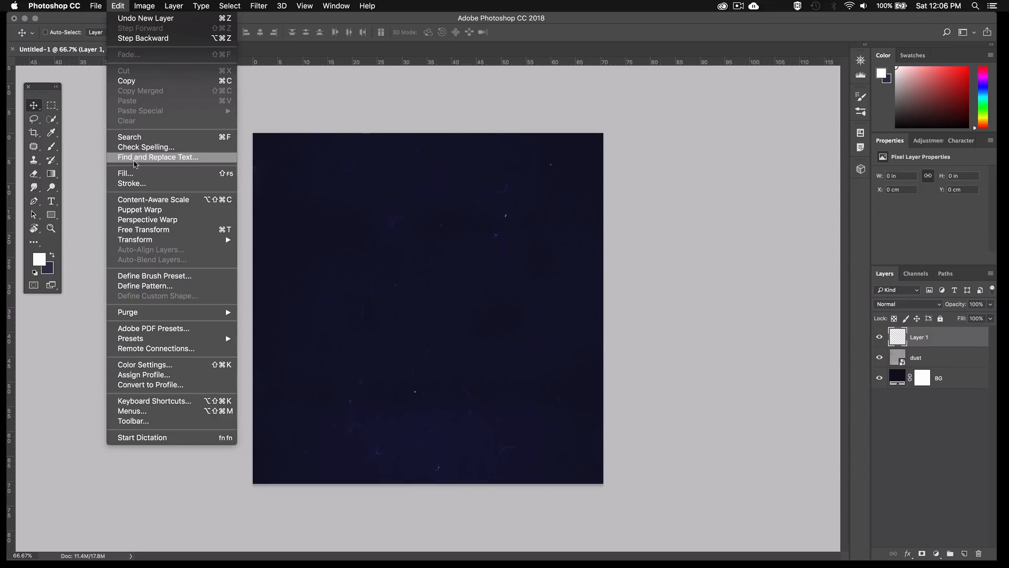
pyautogui.click(133, 174)
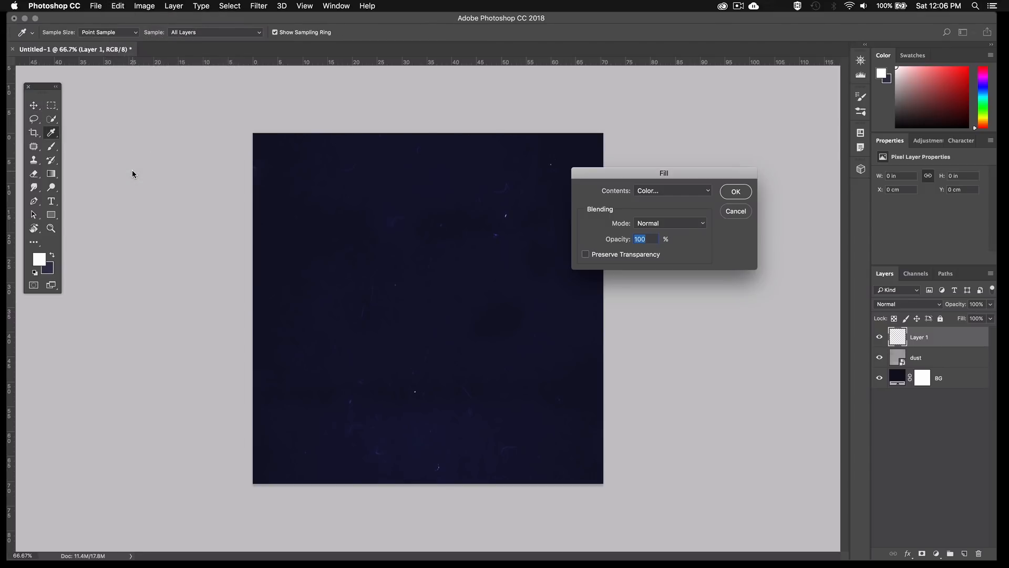
pyautogui.click(648, 195)
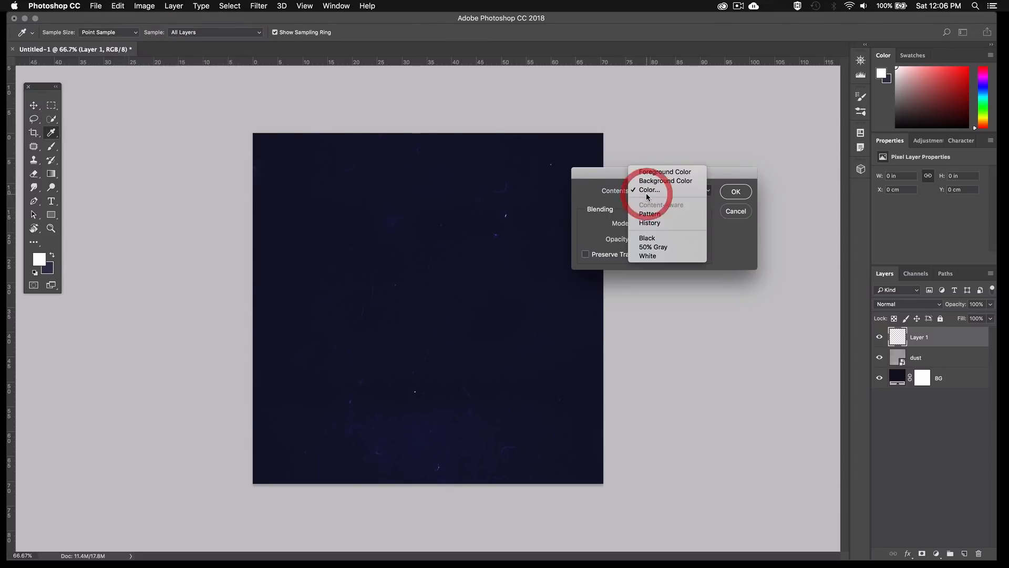
pyautogui.click(651, 248)
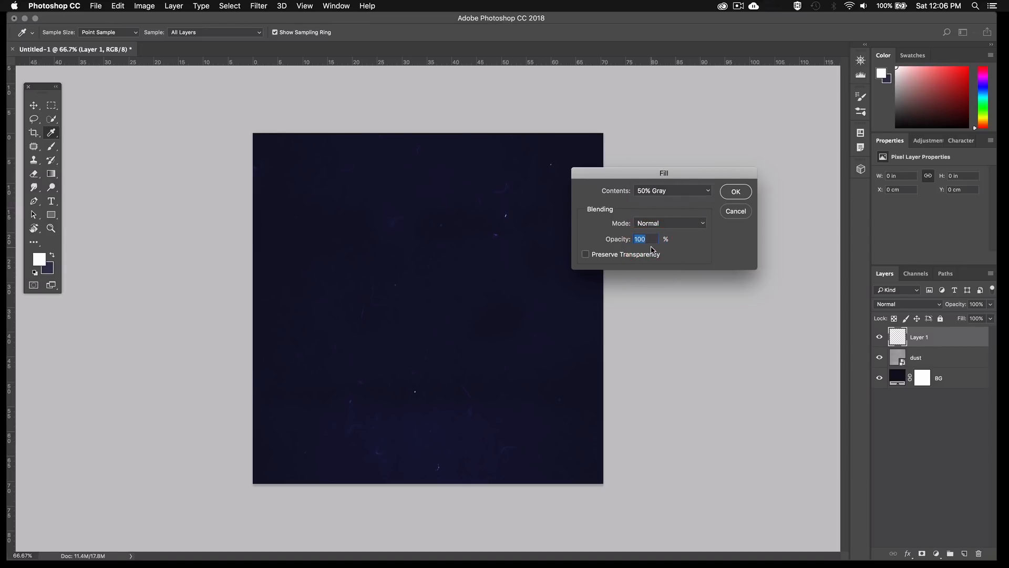
pyautogui.click(729, 196)
pyautogui.press('v')
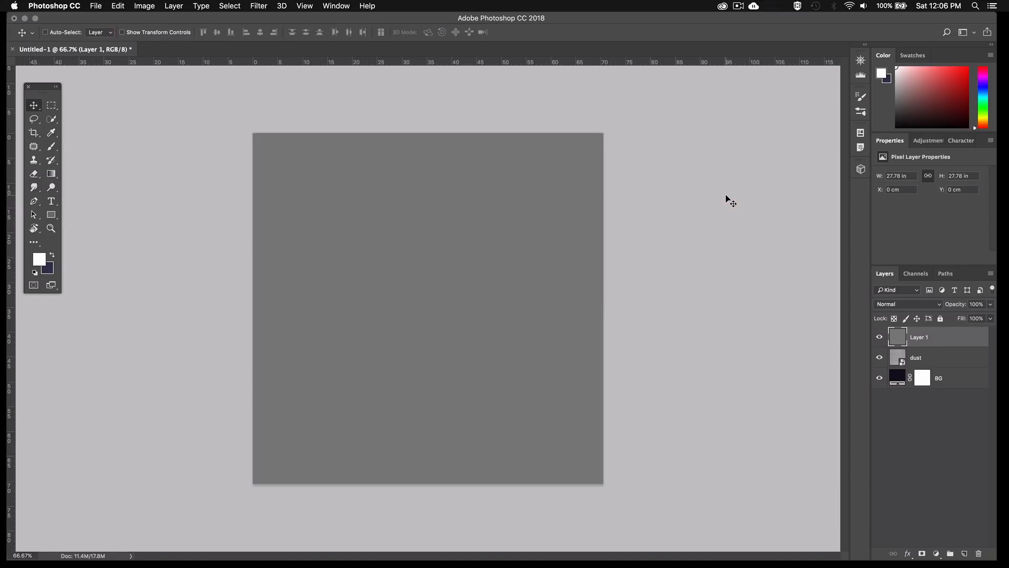
# Apply the Add Noise filter to the gray layer with an amount of 12%, Uniform distribution and Monochromatic enabled
pyautogui.click(259, 5)
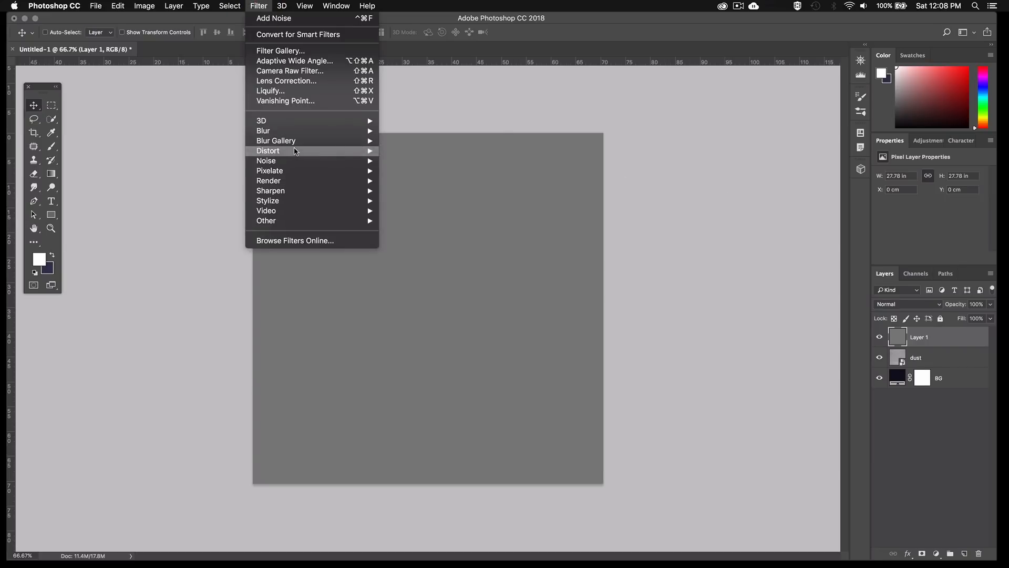
pyautogui.moveTo(297, 162)
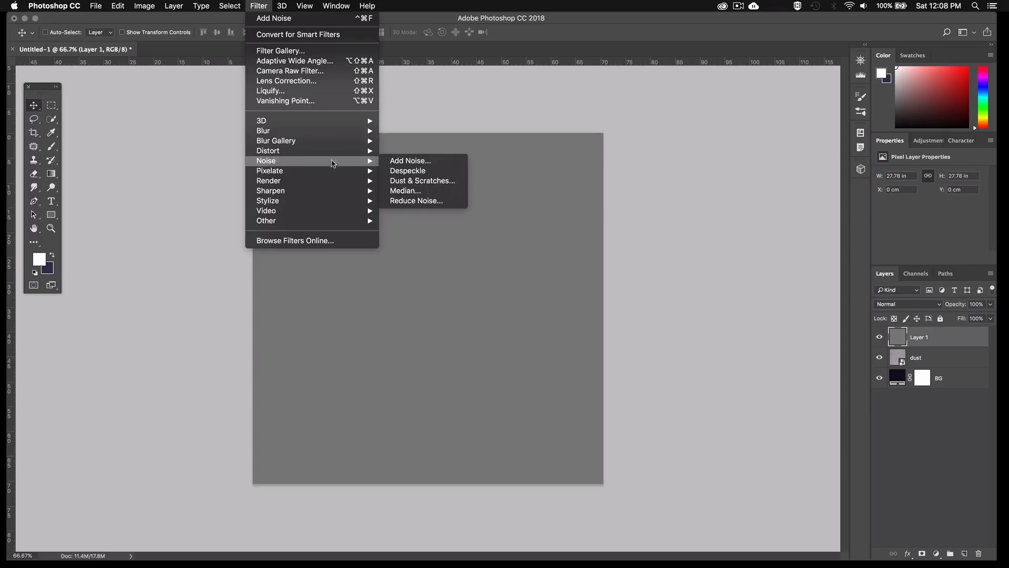
pyautogui.click(387, 165)
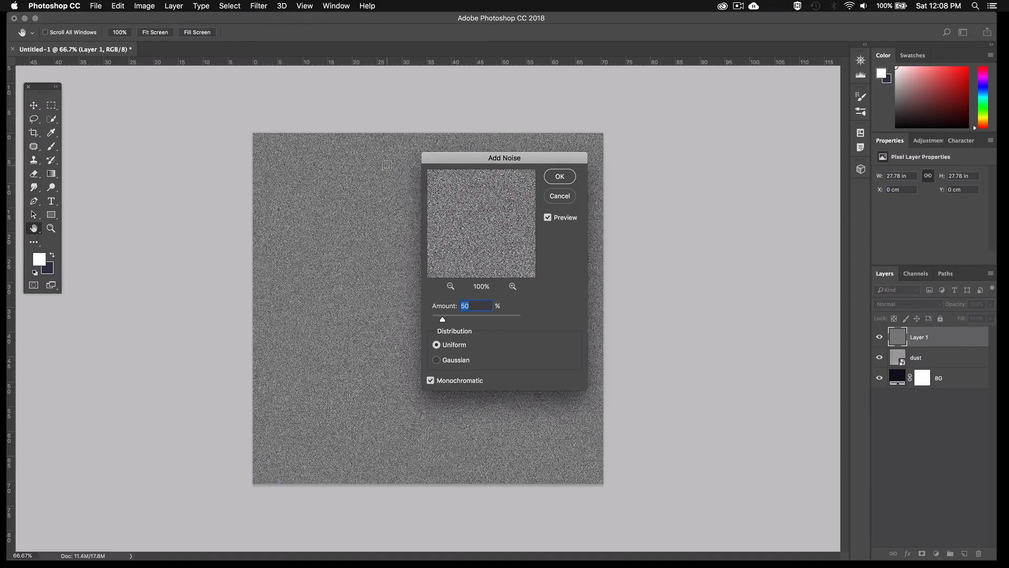
pyautogui.write('12')
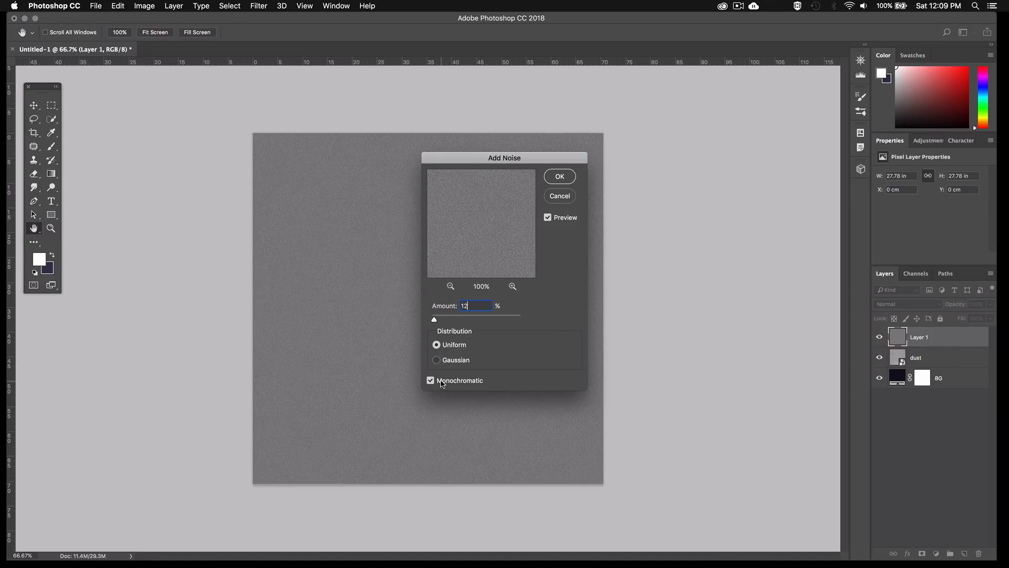
pyautogui.press('Return')
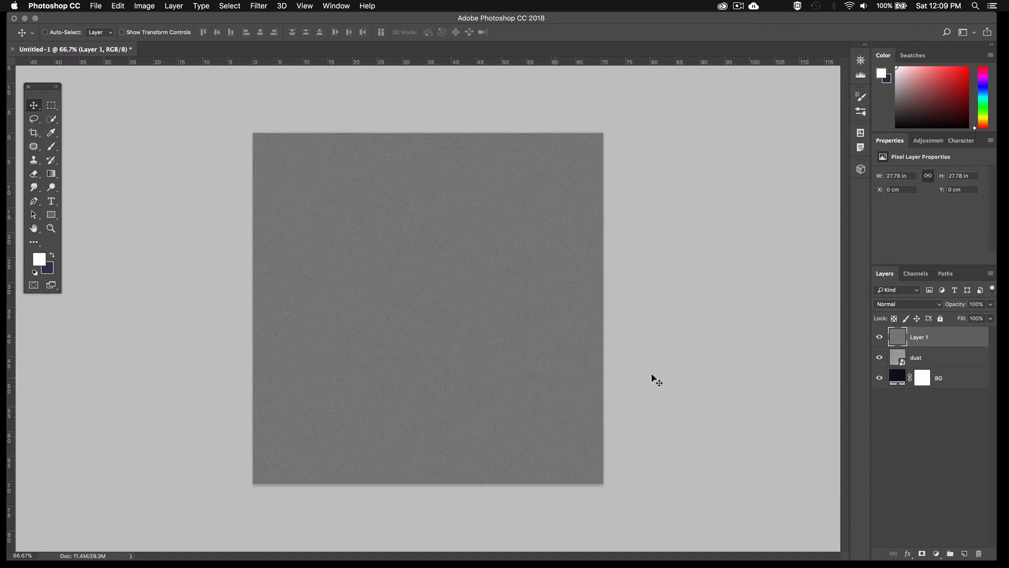
# Set the gray noise layer's blend mode to Divide and its opacity to 50%
pyautogui.click(899, 303)
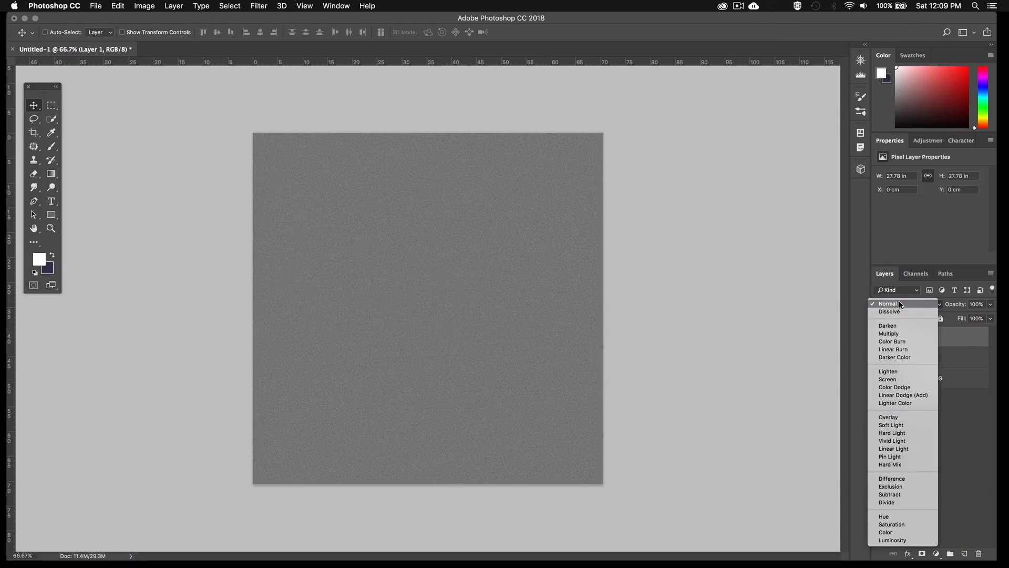
pyautogui.click(897, 504)
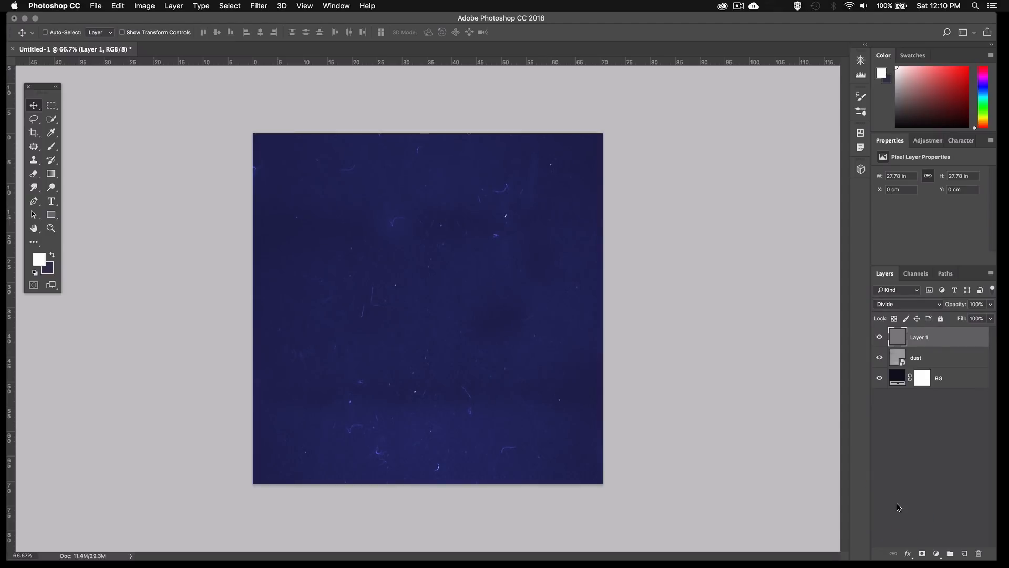
pyautogui.click(978, 304)
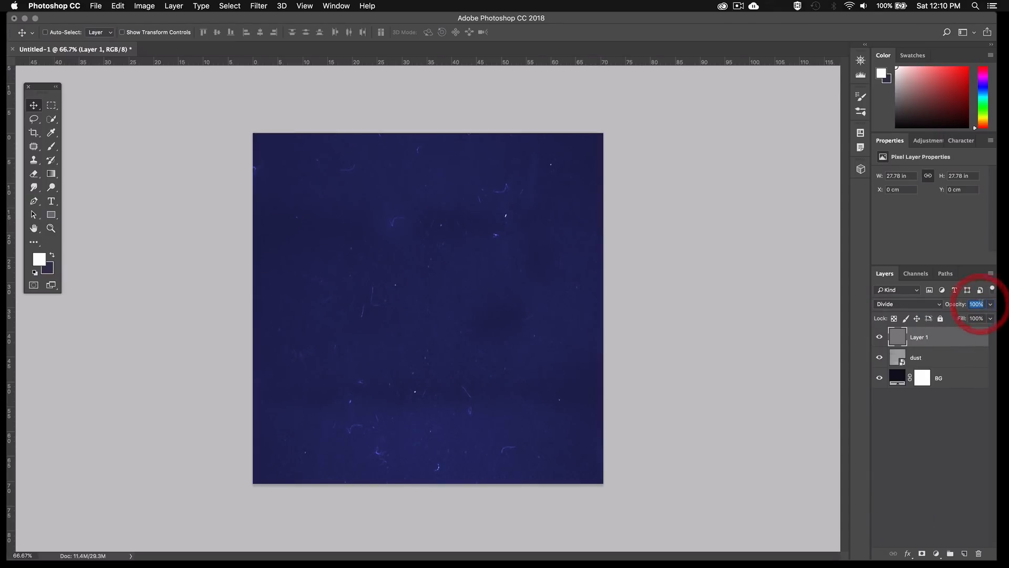
pyautogui.write('50')
pyautogui.press('Return')
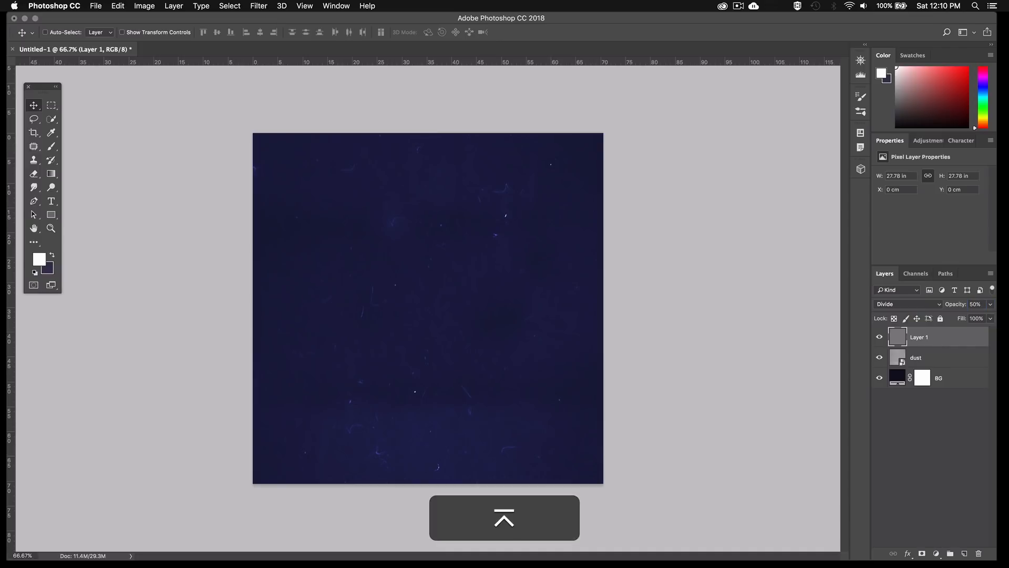
# Rename the gray noise layer as Grain
pyautogui.doubleClick(920, 337)
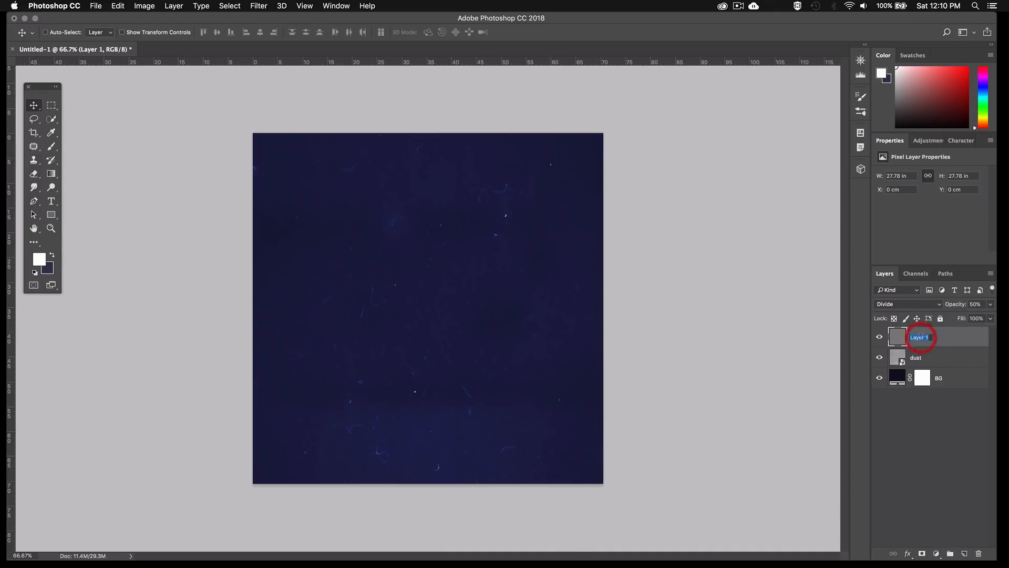
pyautogui.write('Grain')
pyautogui.press('Return')
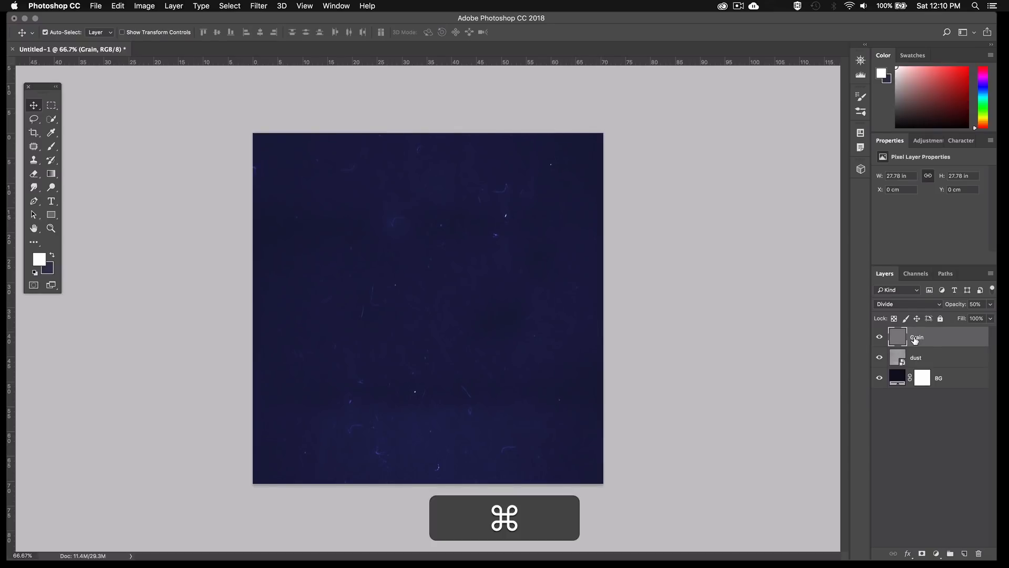
# Group the Grain and dust layers and name the group Dust/Grain
pyautogui.keyDown('super'); pyautogui.click(915, 358); pyautogui.keyUp('super')
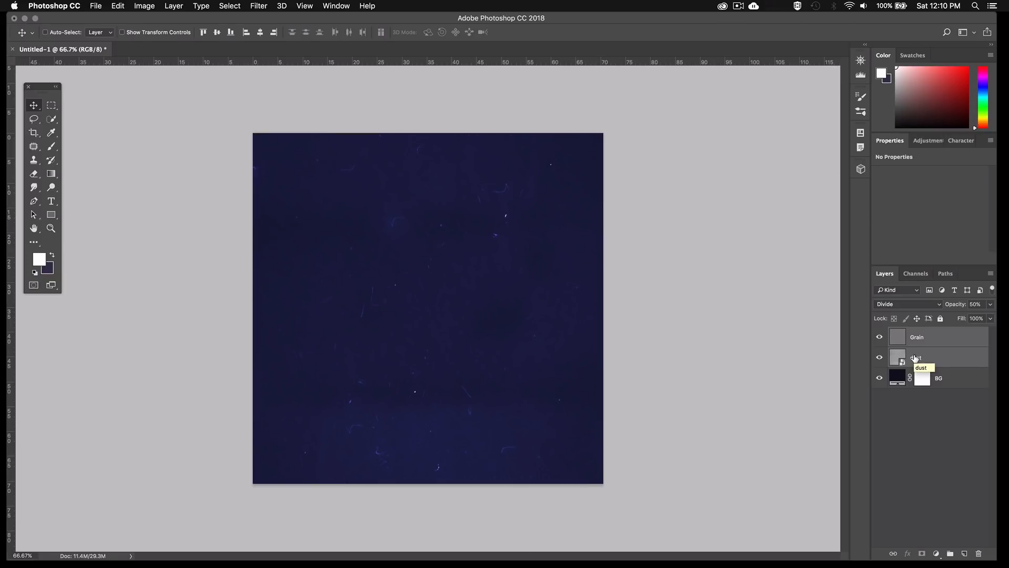
pyautogui.press('super+g')
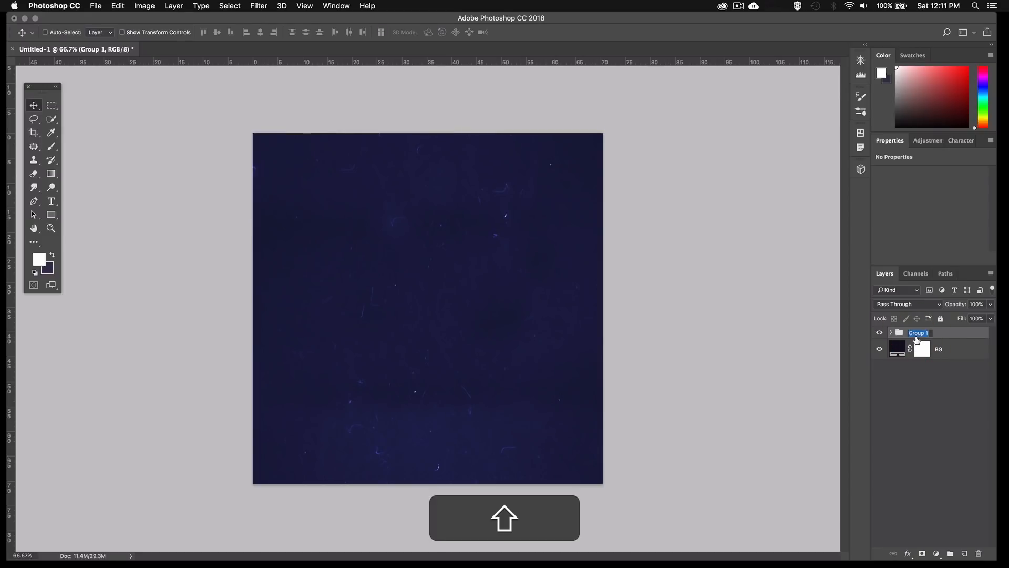
pyautogui.write('Gr')
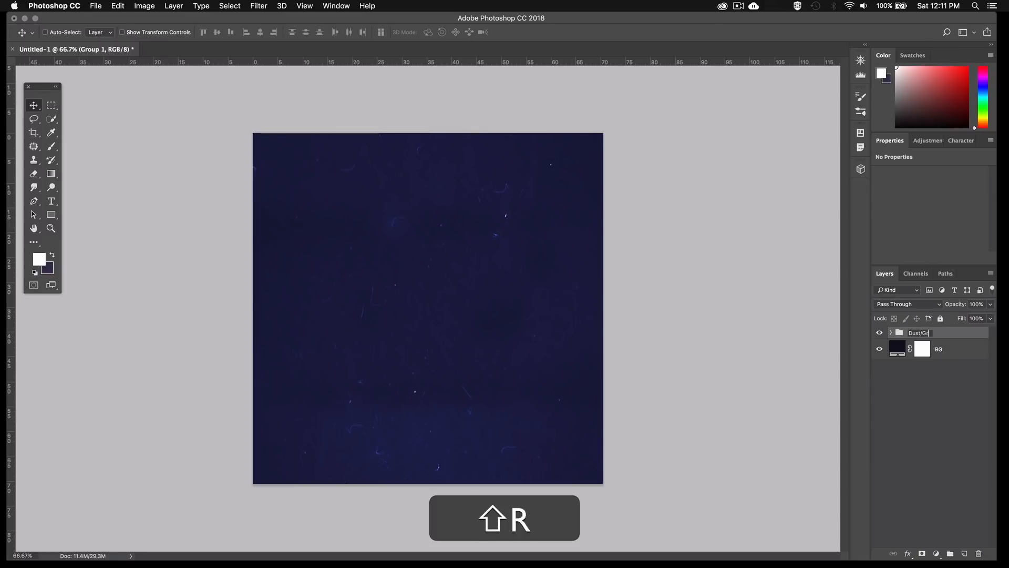
pyautogui.write('ain')
pyautogui.press('Return')
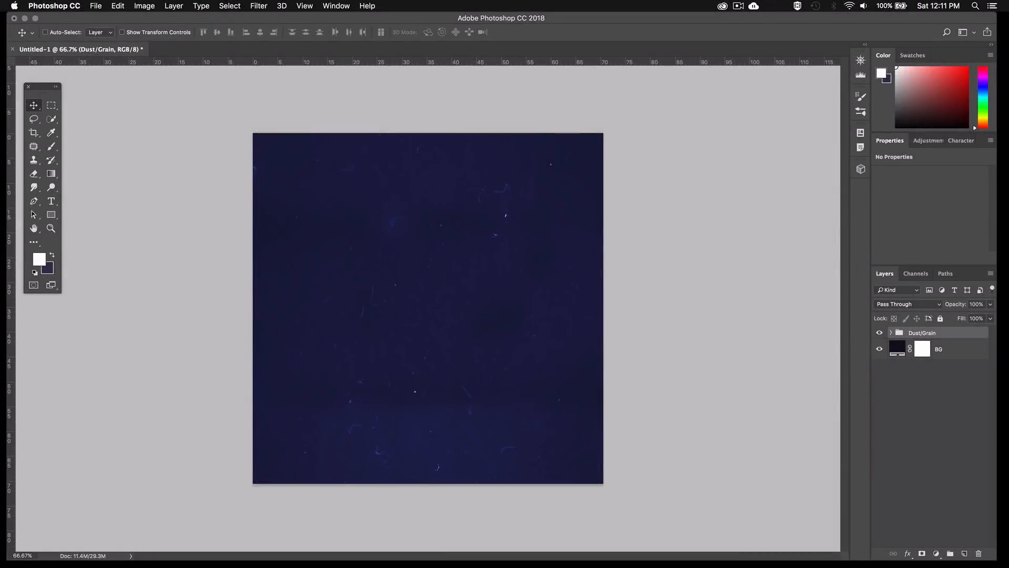
# Add the white text "OutruN" in the Road Rage font near the middle of the canvas, above the Dust/Grain group
pyautogui.press('t')
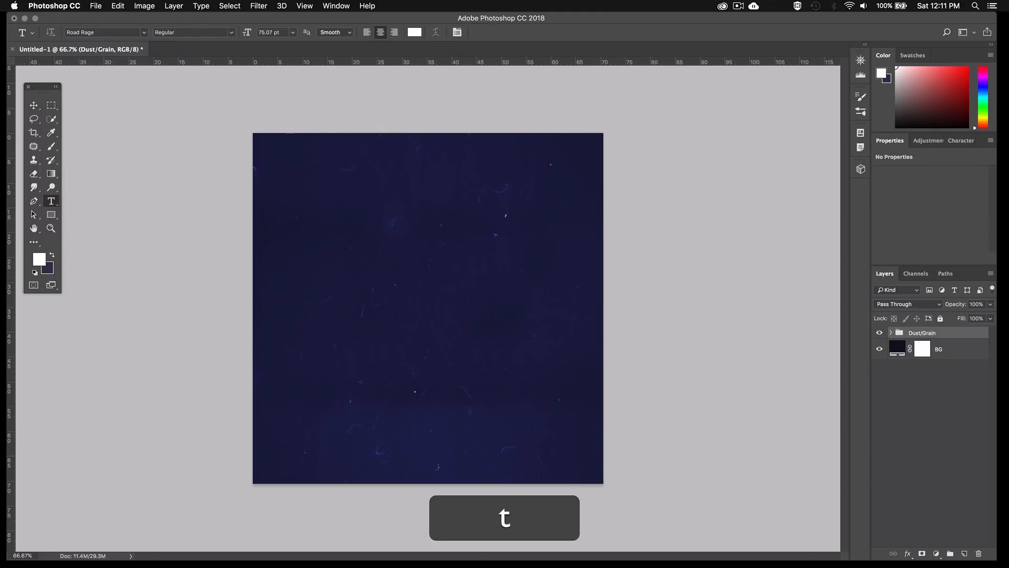
pyautogui.click(412, 263)
pyautogui.write('Ou')
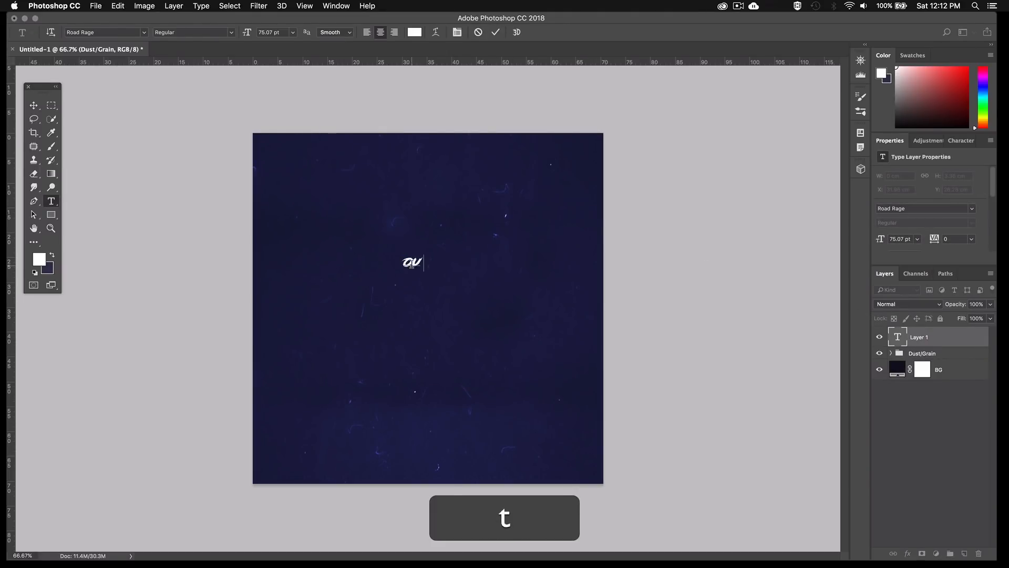
pyautogui.write('trUN')
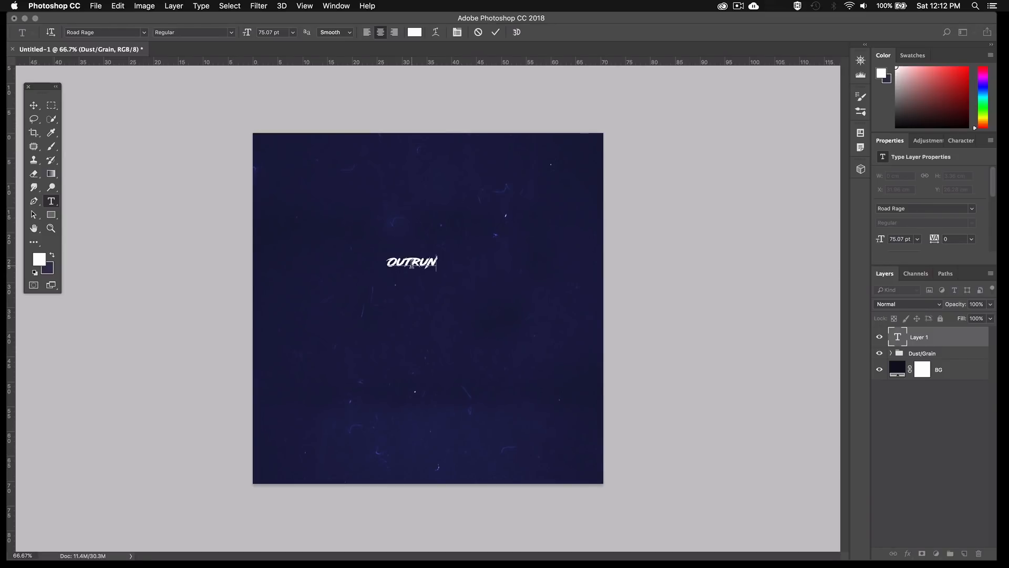
# Scale the OutruN text proportionally to about 323 pt and center it horizontally in the upper half of the canvas
pyautogui.press('super+t')
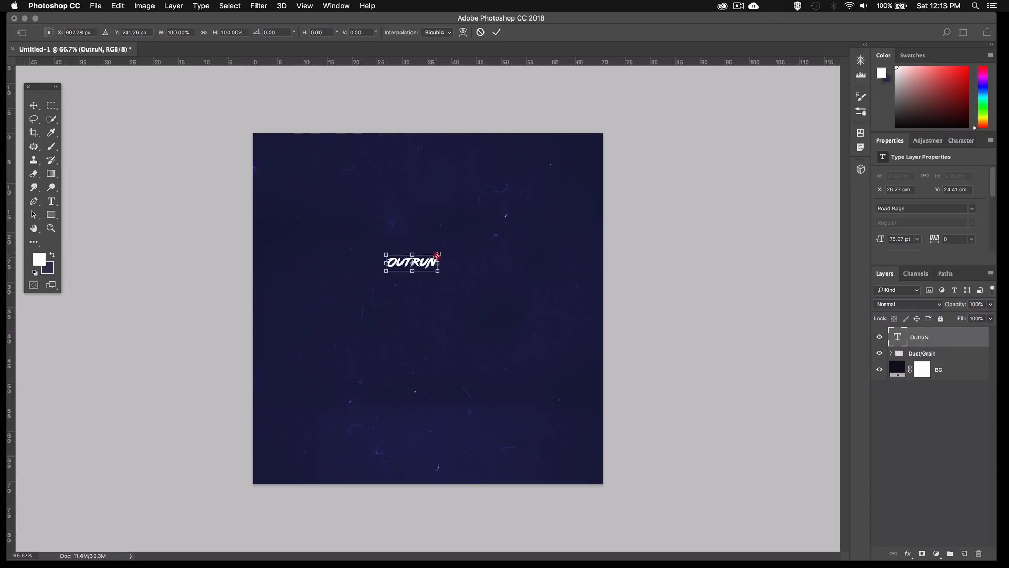
pyautogui.moveTo(438, 256); pyautogui.dragTo(527, 226)
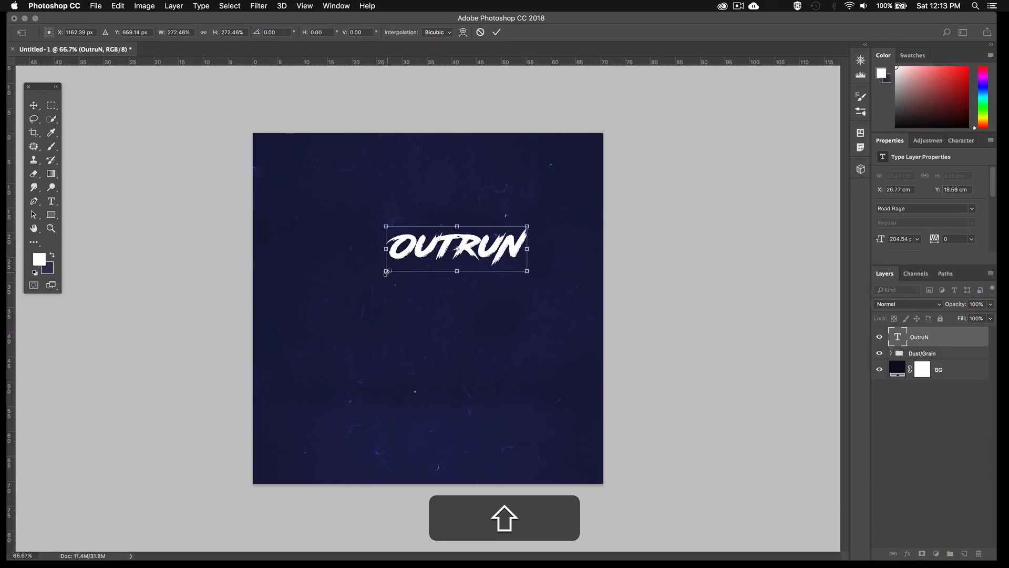
pyautogui.moveTo(386, 272); pyautogui.dragTo(329, 331)
pyautogui.moveTo(527, 227); pyautogui.dragTo(530, 225)
pyautogui.moveTo(495, 250); pyautogui.dragTo(503, 250)
pyautogui.press('Return')
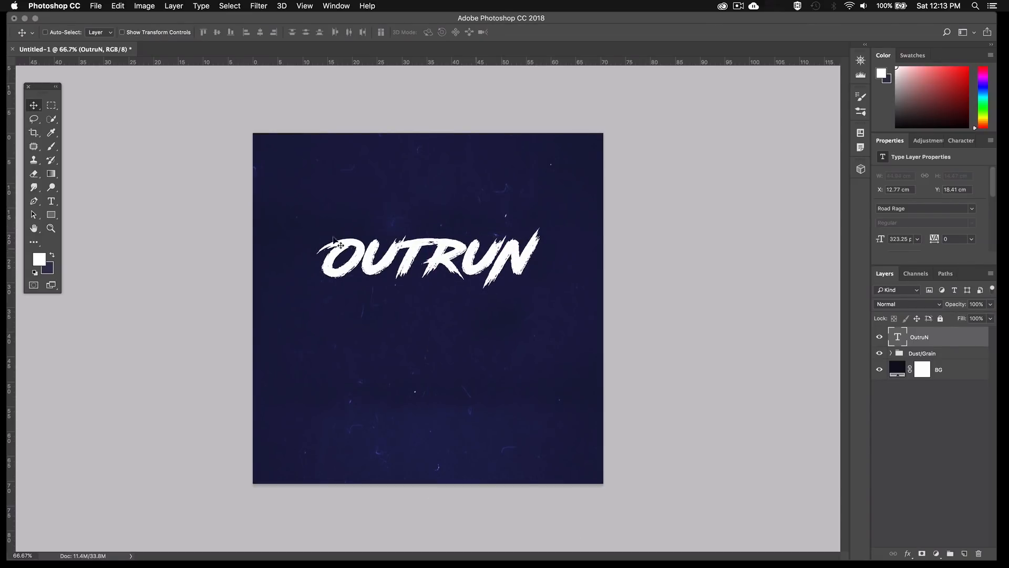
# Try lowercase versions of the first and last letters in the OutruN text, restoring the uppercase O and N
pyautogui.click(51, 201)
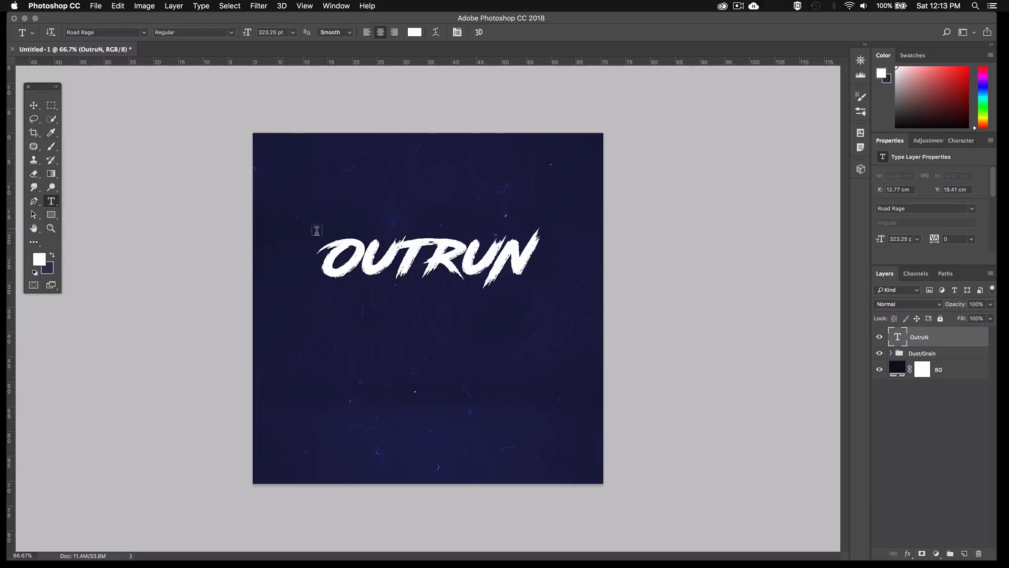
pyautogui.moveTo(345, 252); pyautogui.dragTo(320, 253)
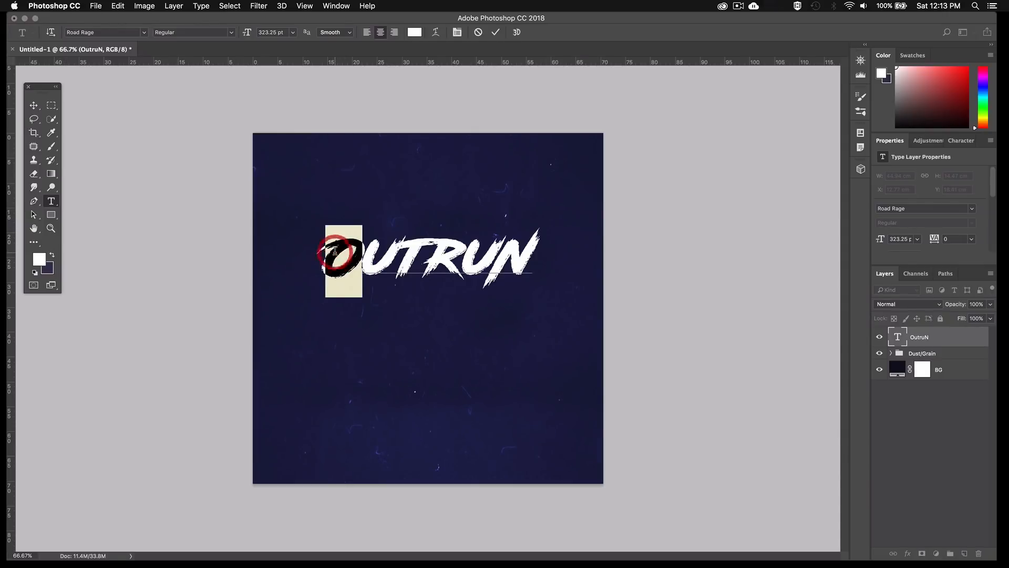
pyautogui.write('o')
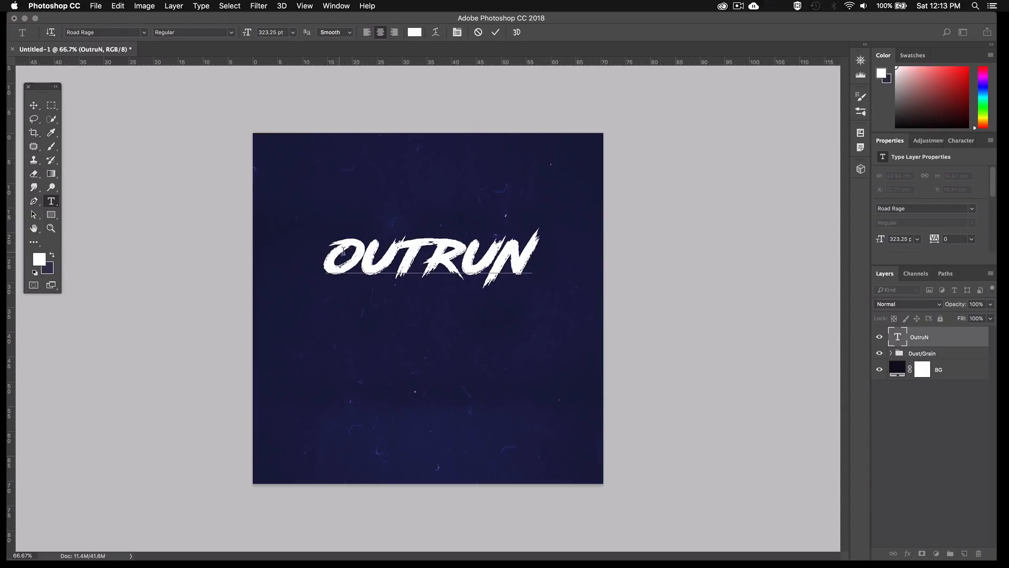
pyautogui.moveTo(346, 252); pyautogui.dragTo(329, 252)
pyautogui.write('O')
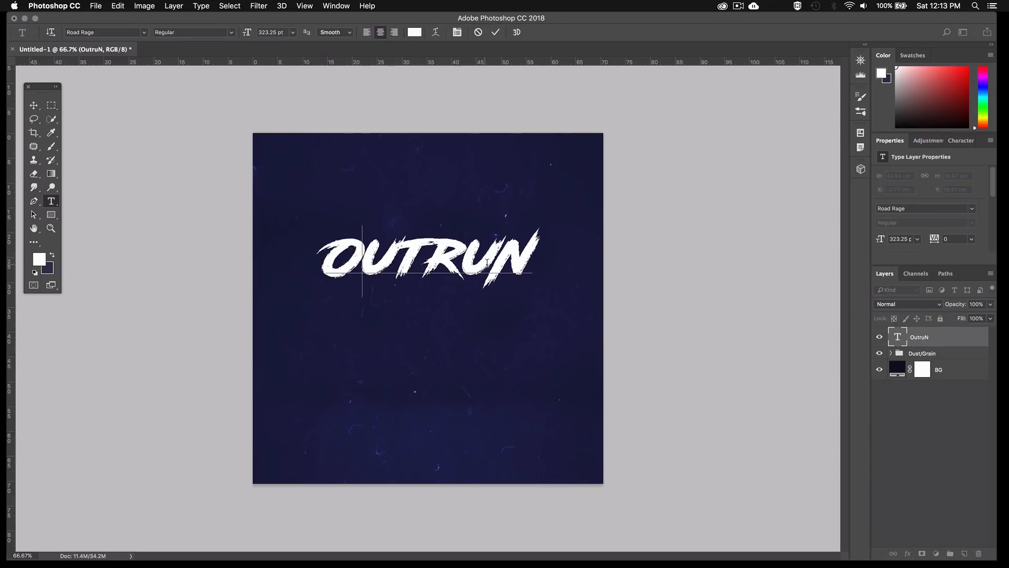
pyautogui.moveTo(494, 262); pyautogui.dragTo(541, 262)
pyautogui.write('n')
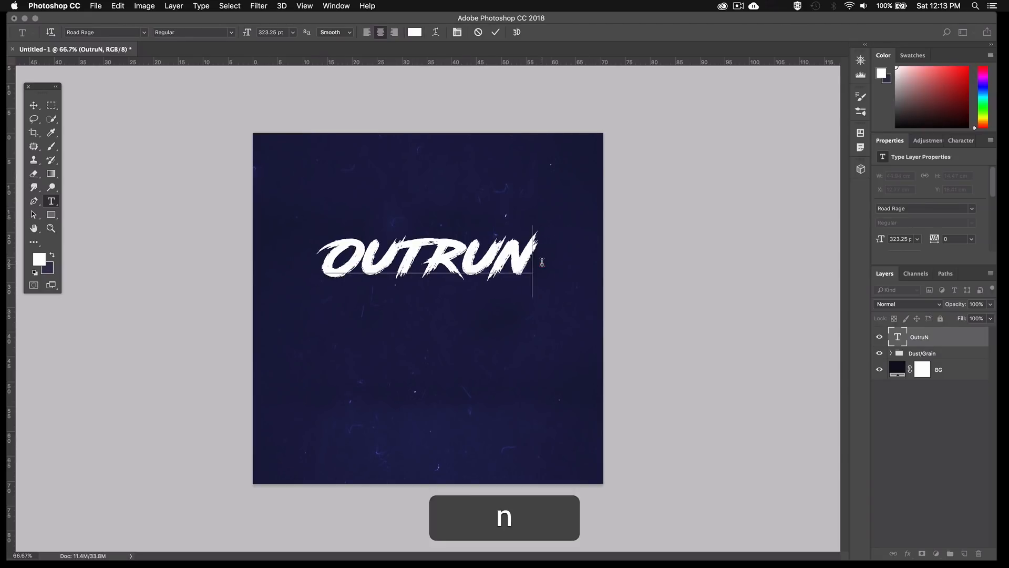
pyautogui.moveTo(522, 264); pyautogui.dragTo(508, 263)
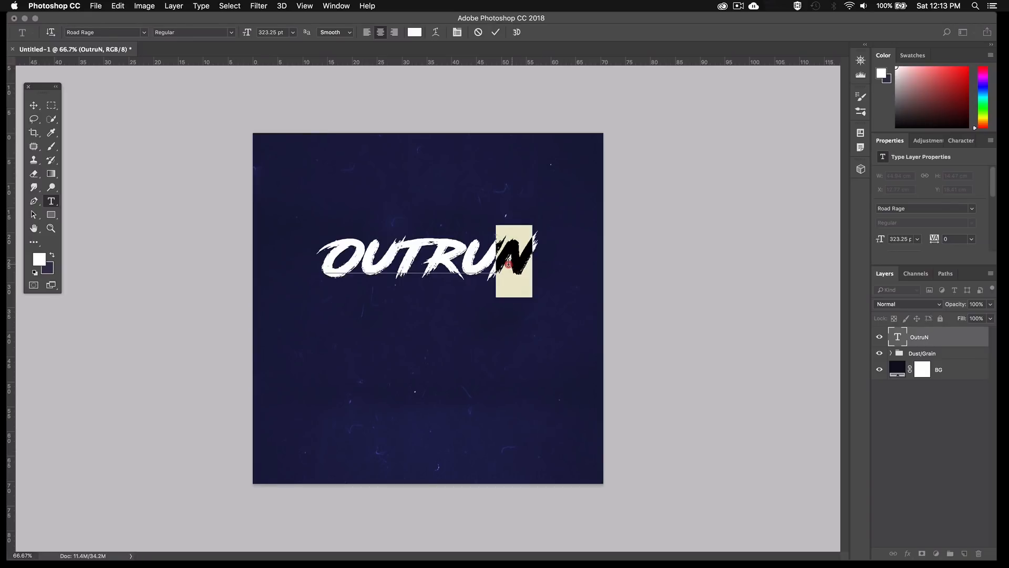
pyautogui.write('N')
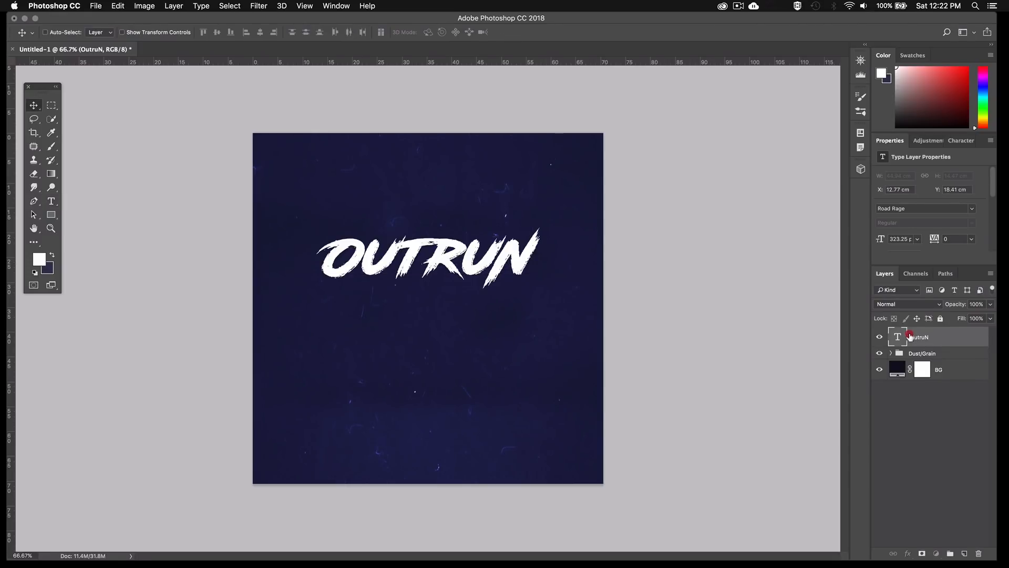
# Move the OutruN text layer below the Dust/Grain group and give it a Normal Color Overlay of #c52644 at 100% opacity
pyautogui.moveTo(910, 334); pyautogui.dragTo(909, 359)
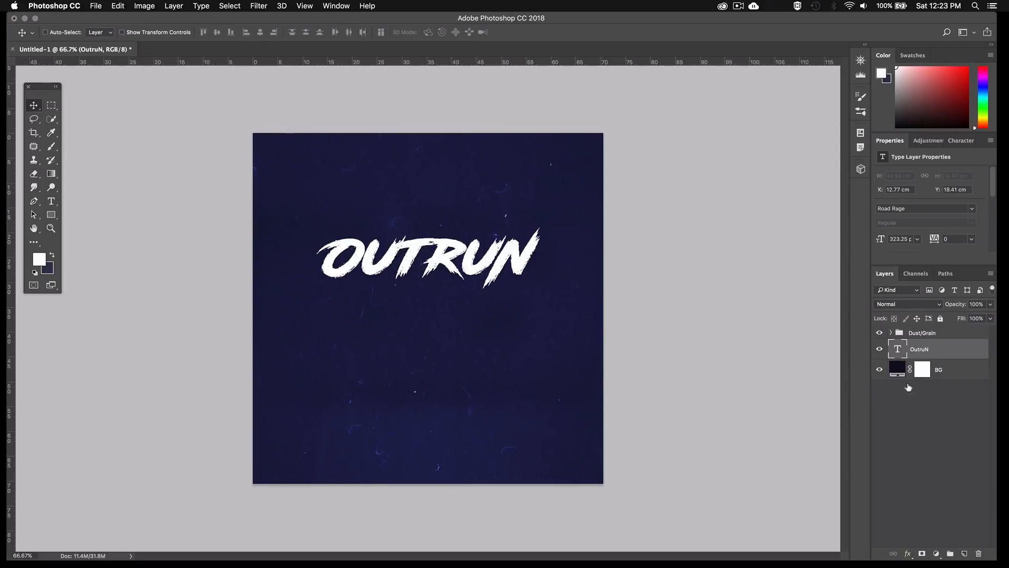
pyautogui.click(907, 553)
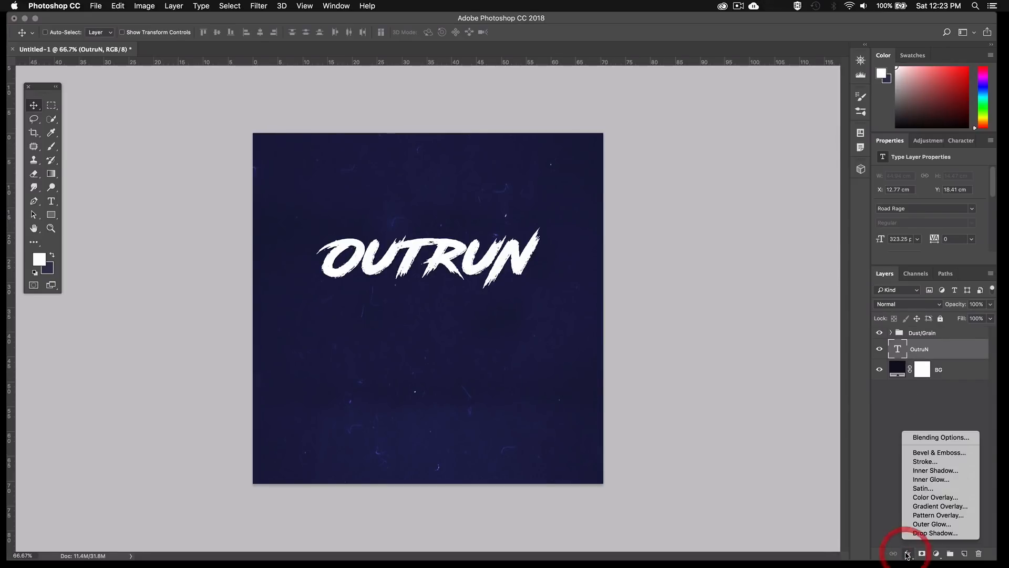
pyautogui.click(925, 497)
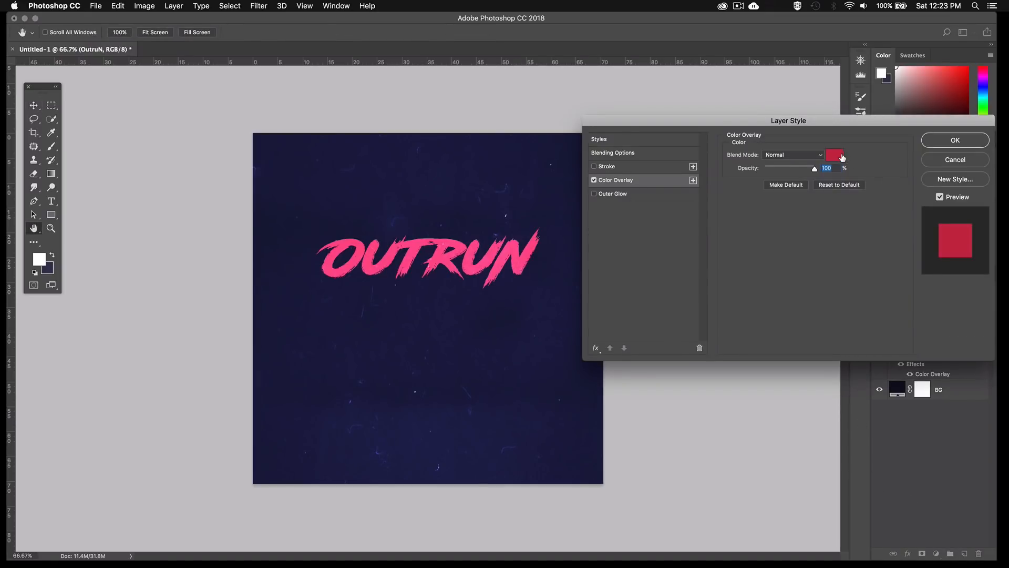
pyautogui.click(837, 158)
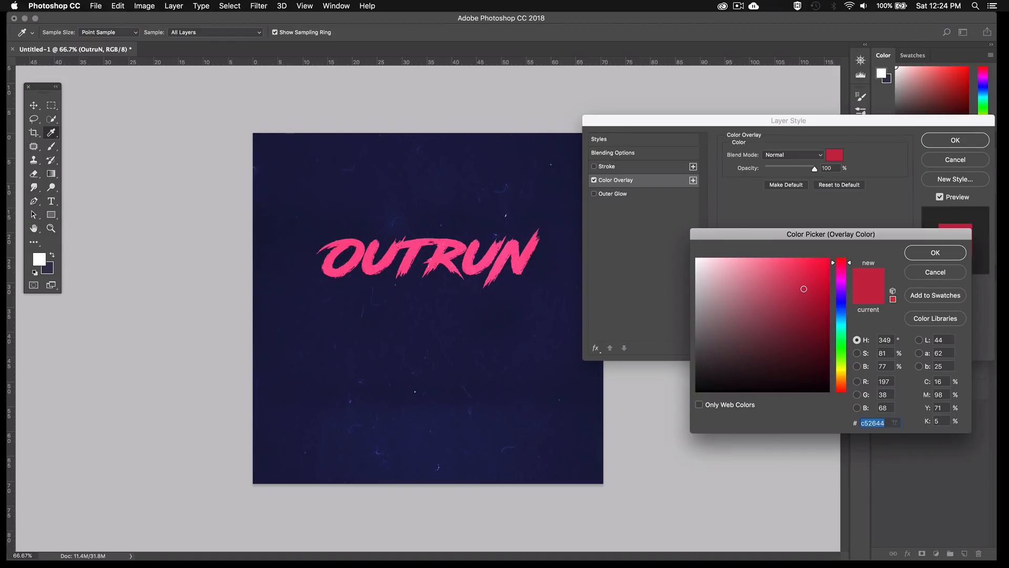
pyautogui.press('Return')
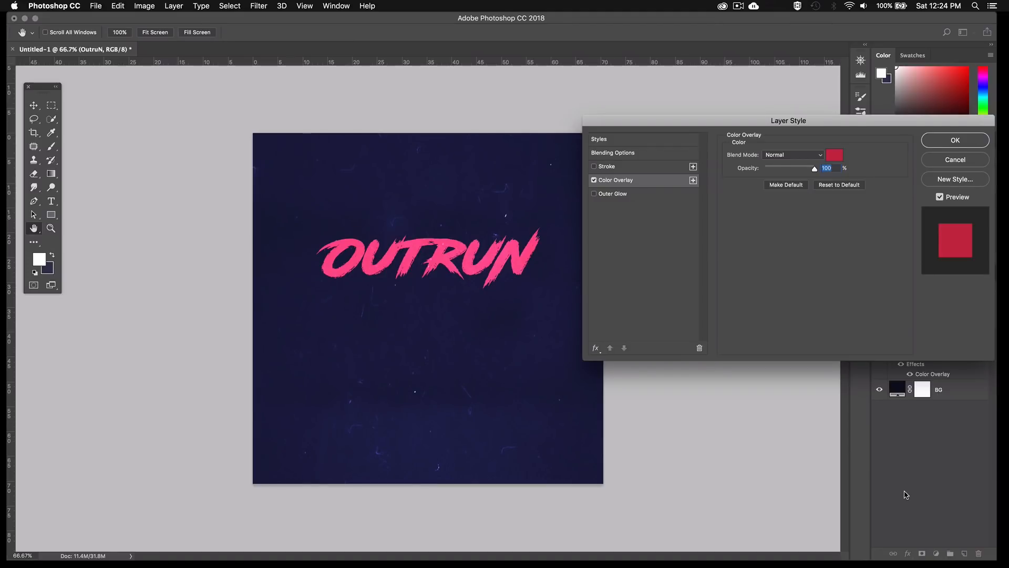
# Enable an Outer Glow on the OutruN text with Normal blend mode, 40% opacity and 0% noise
pyautogui.click(596, 349)
pyautogui.click(594, 194)
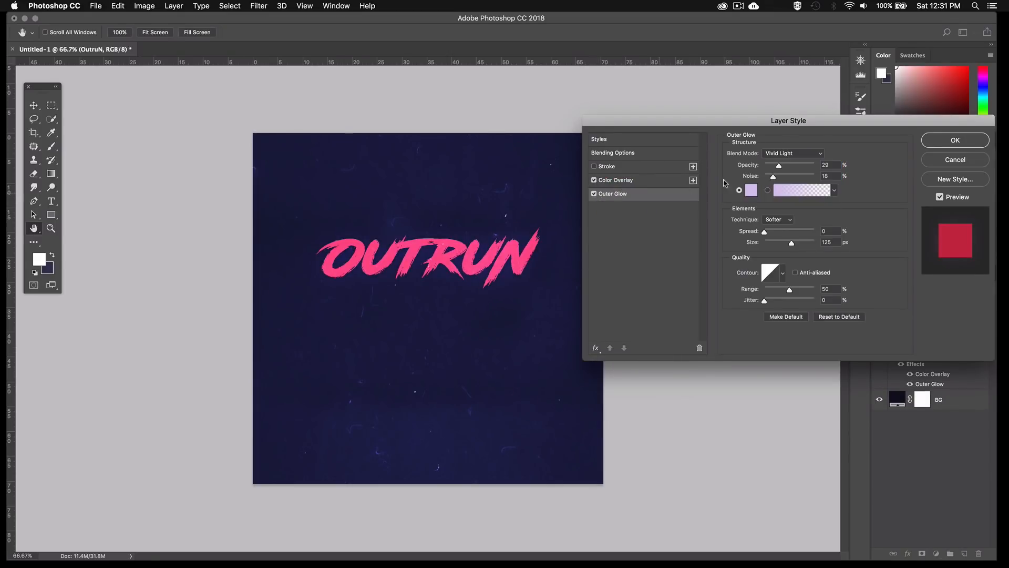
pyautogui.click(801, 153)
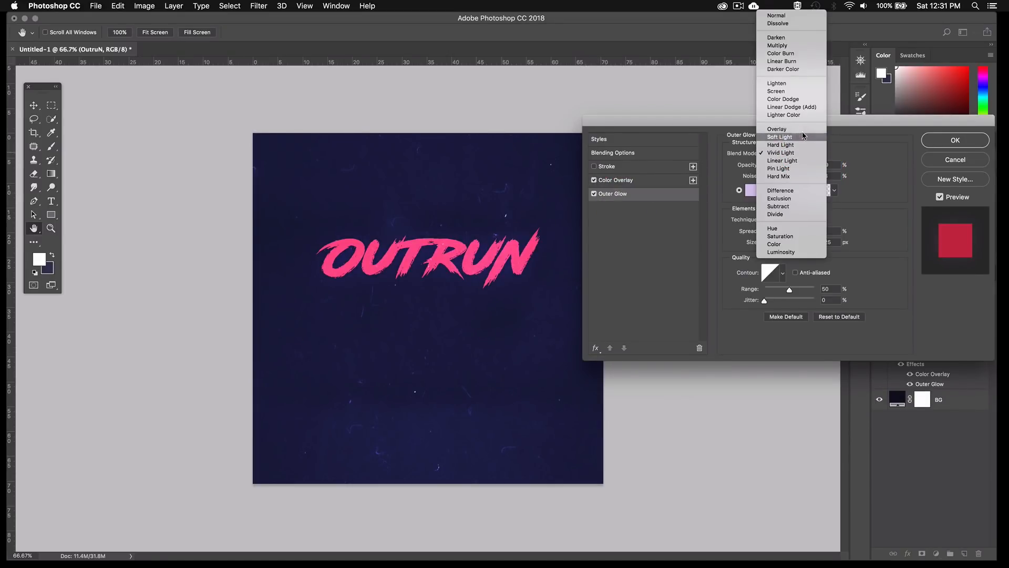
pyautogui.click(782, 17)
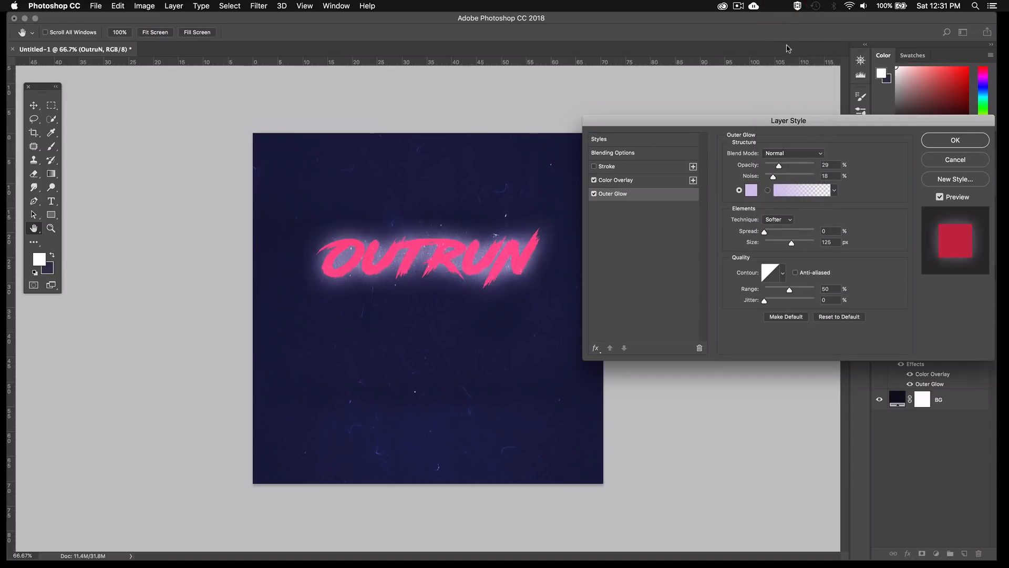
pyautogui.doubleClick(836, 164)
pyautogui.write('40')
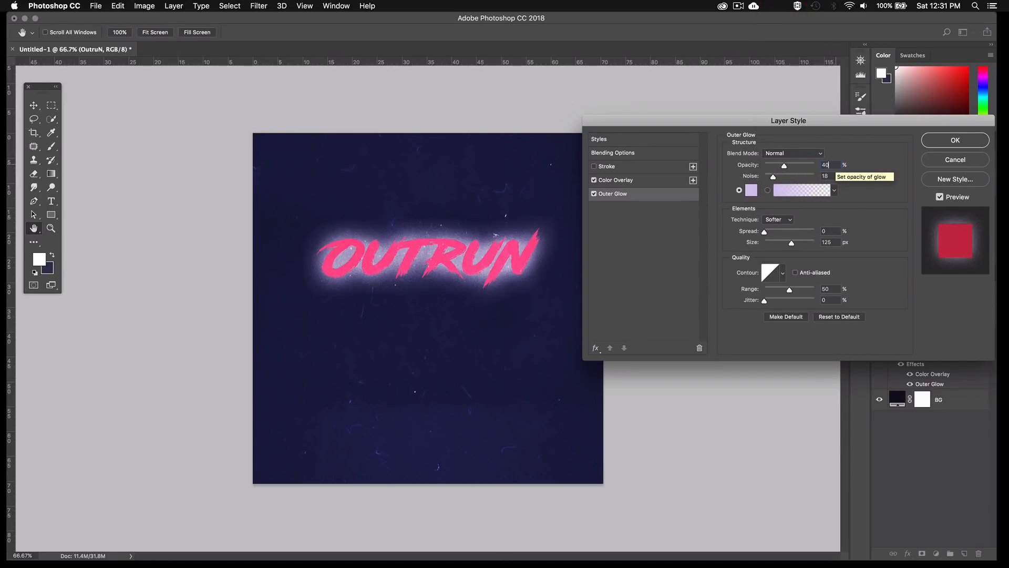
pyautogui.doubleClick(827, 175)
pyautogui.write('0')
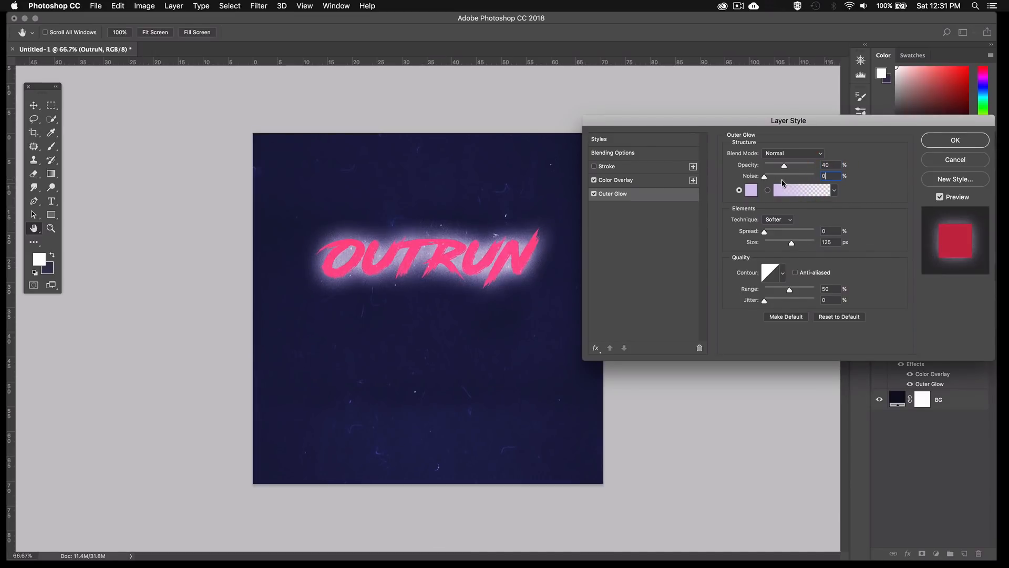
# Set the OutruN text's Outer Glow color to #ea1b38 and size to 45 px, and apply the layer style
pyautogui.click(751, 190)
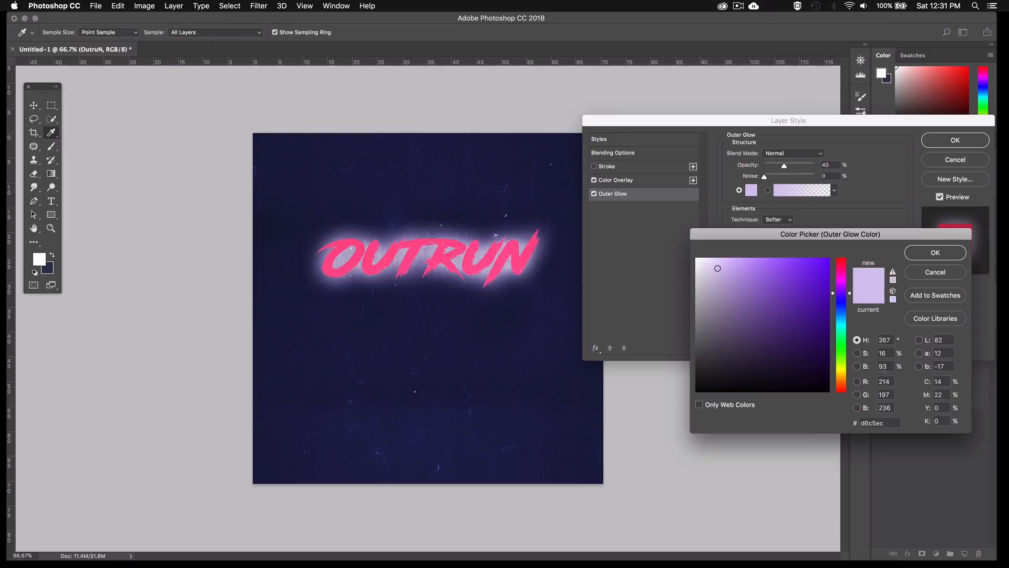
pyautogui.doubleClick(878, 422)
pyautogui.write('ea1')
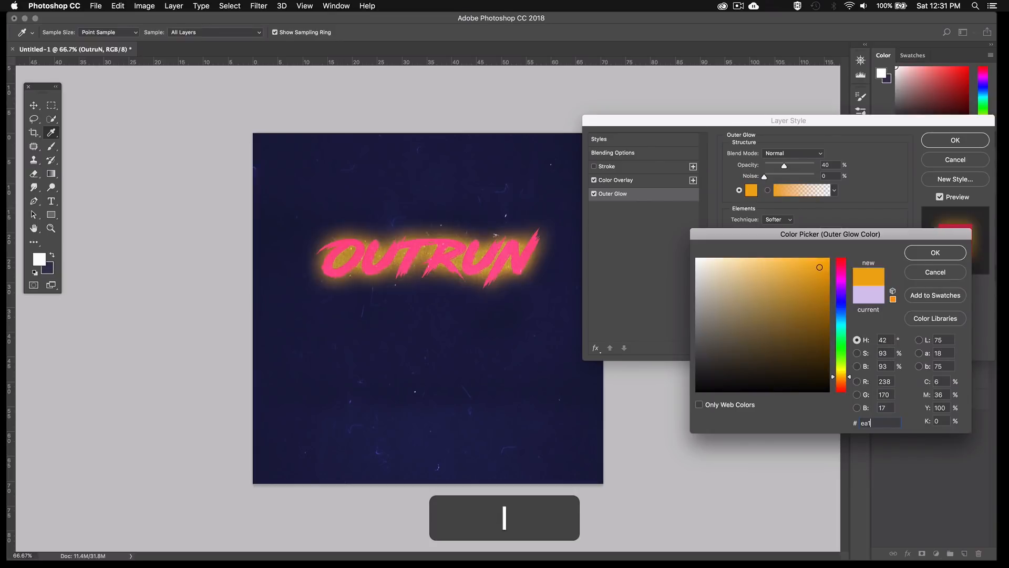
pyautogui.write('b38')
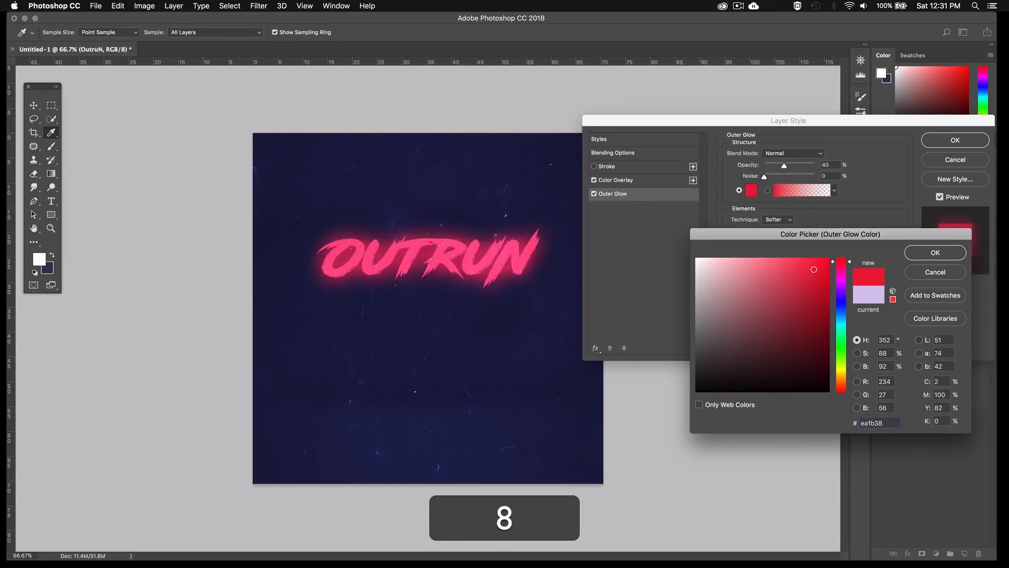
pyautogui.press('Return')
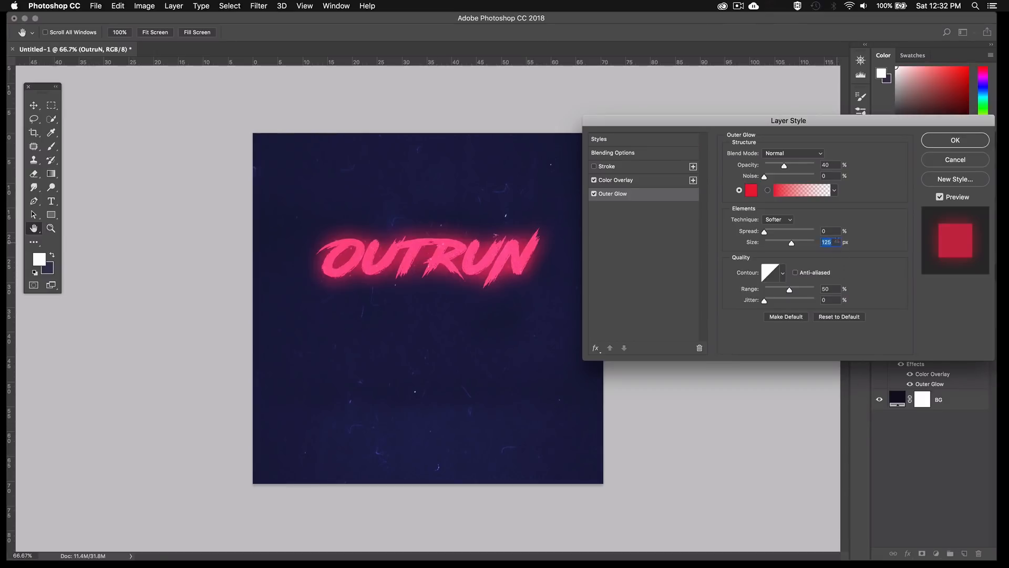
pyautogui.write('45')
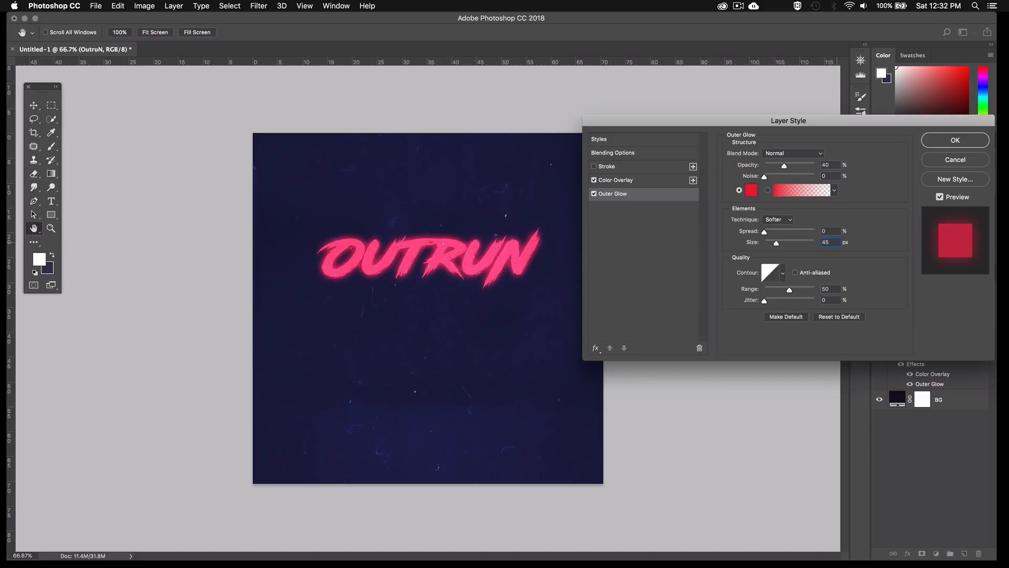
pyautogui.click(937, 142)
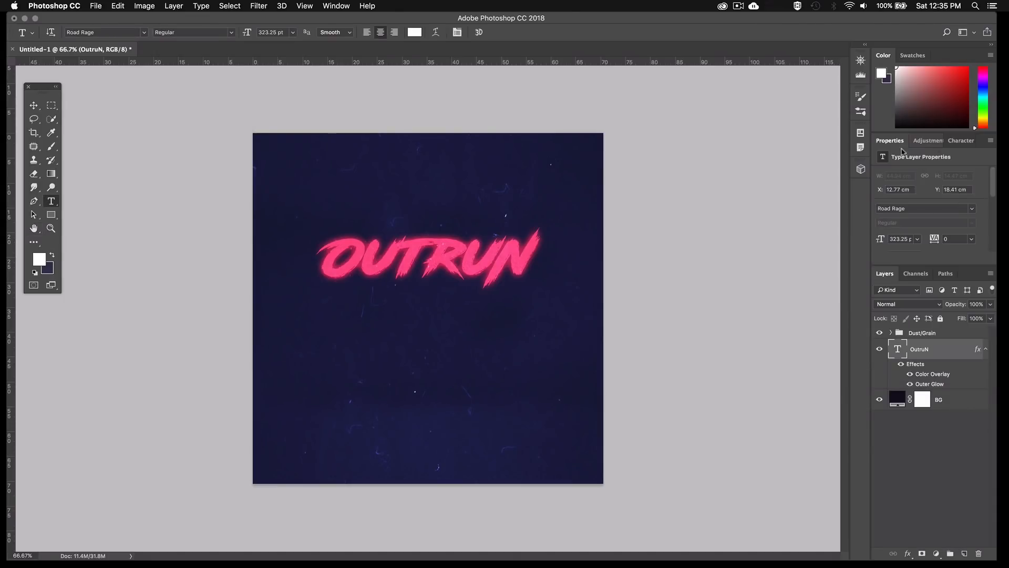
# Add a centered text layer reading RETRO below the OutruN text and set it in Plateia Bold
pyautogui.click(433, 331)
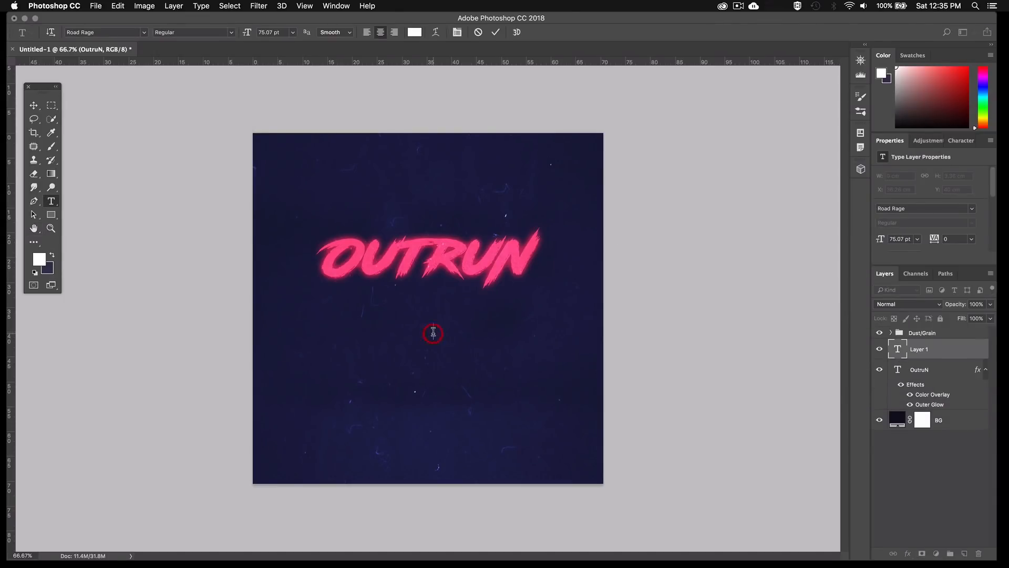
pyautogui.write('RE')
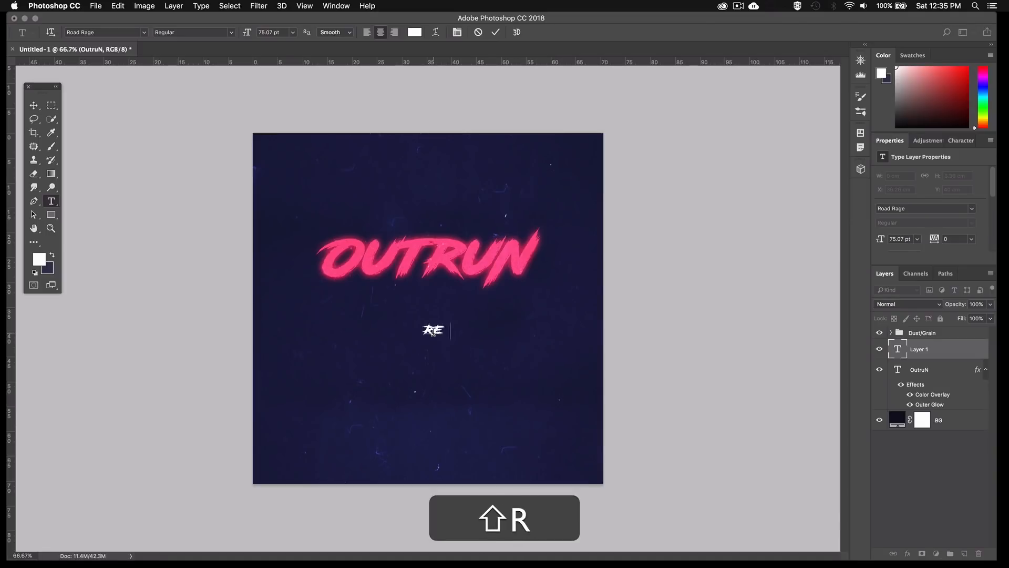
pyautogui.write('TRO')
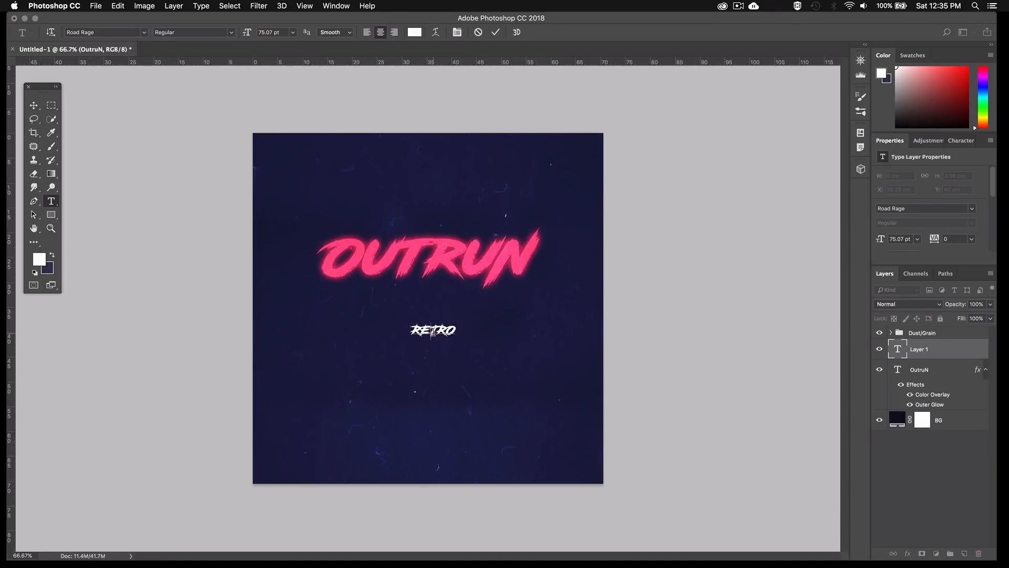
pyautogui.press('super+a')
pyautogui.click(970, 210)
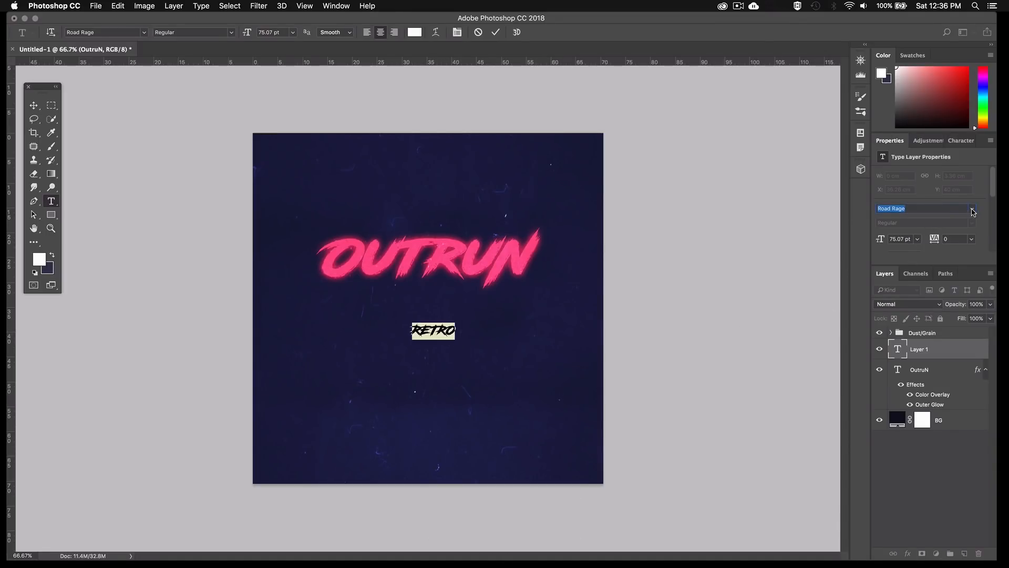
pyautogui.click(973, 210)
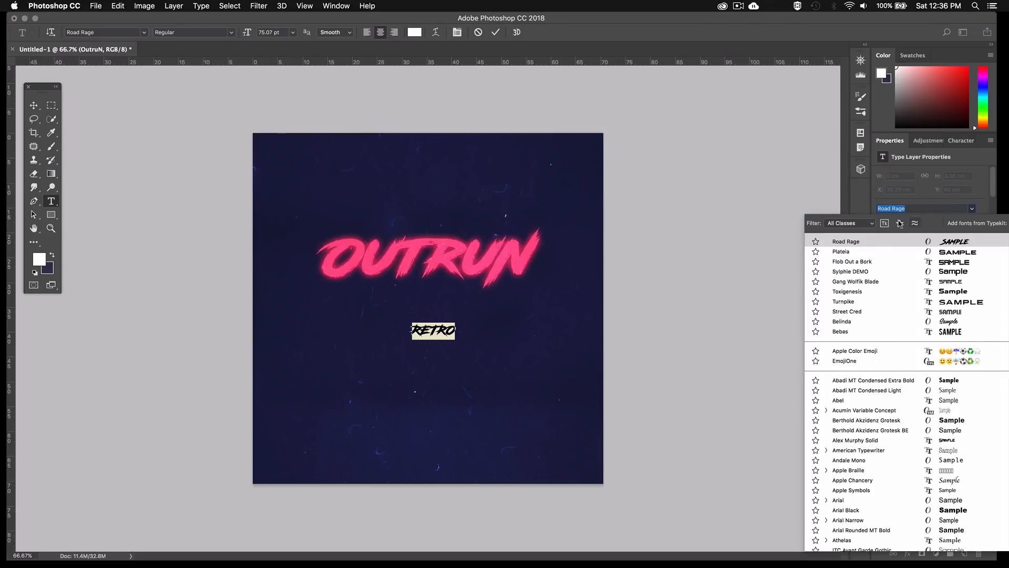
pyautogui.click(850, 252)
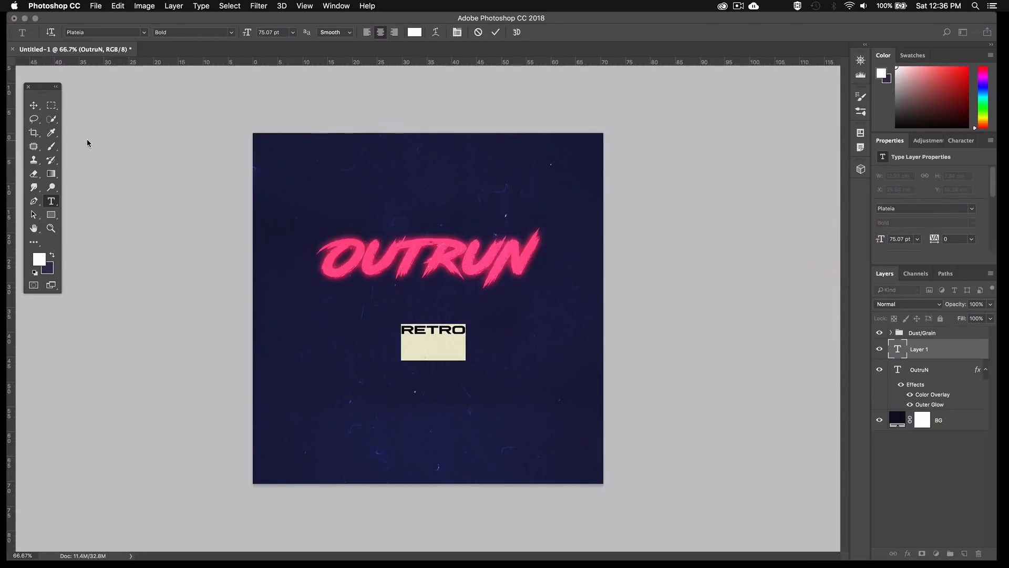
pyautogui.click(34, 105)
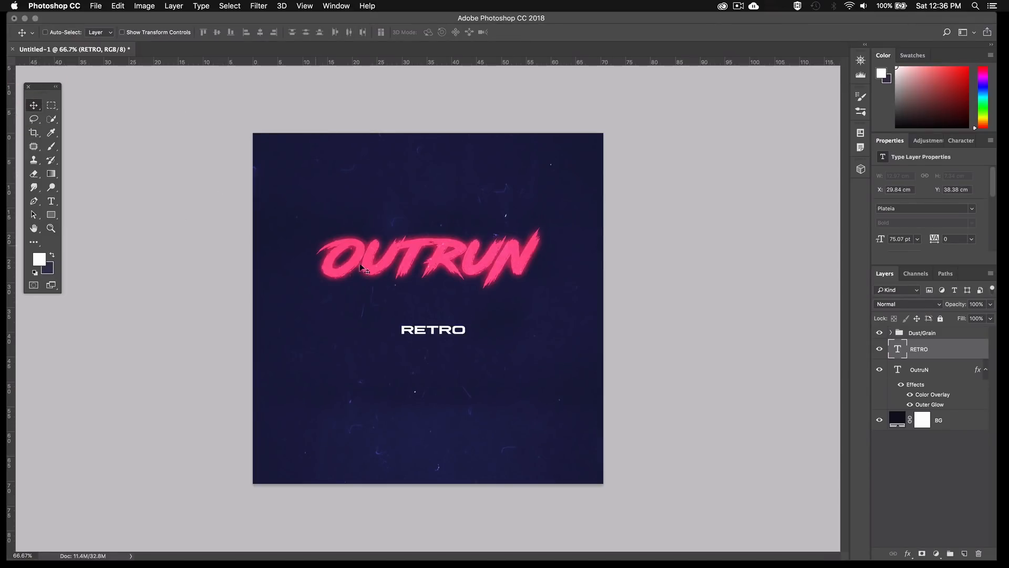
# Enlarge and slightly condense the RETRO text to about 418 pt, centering it directly beneath the OutruN text so the two touch
pyautogui.press('super+t')
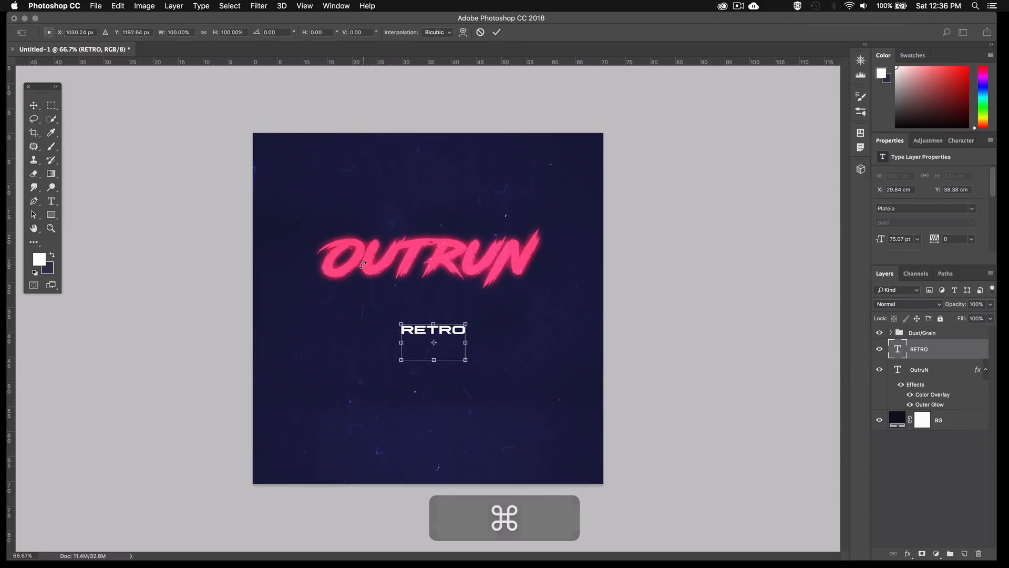
pyautogui.moveTo(466, 324); pyautogui.dragTo(627, 261)
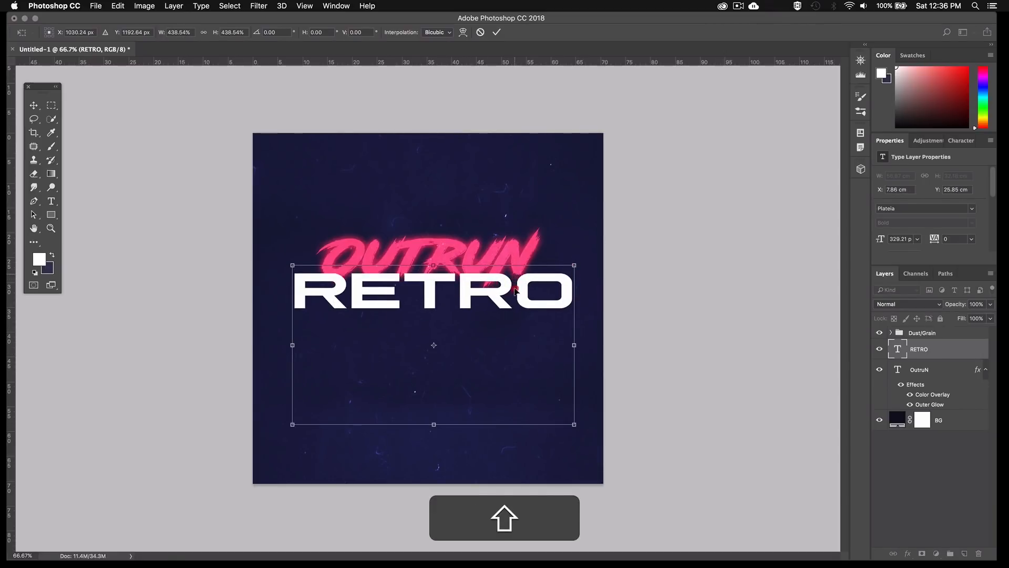
pyautogui.moveTo(512, 286); pyautogui.dragTo(512, 309)
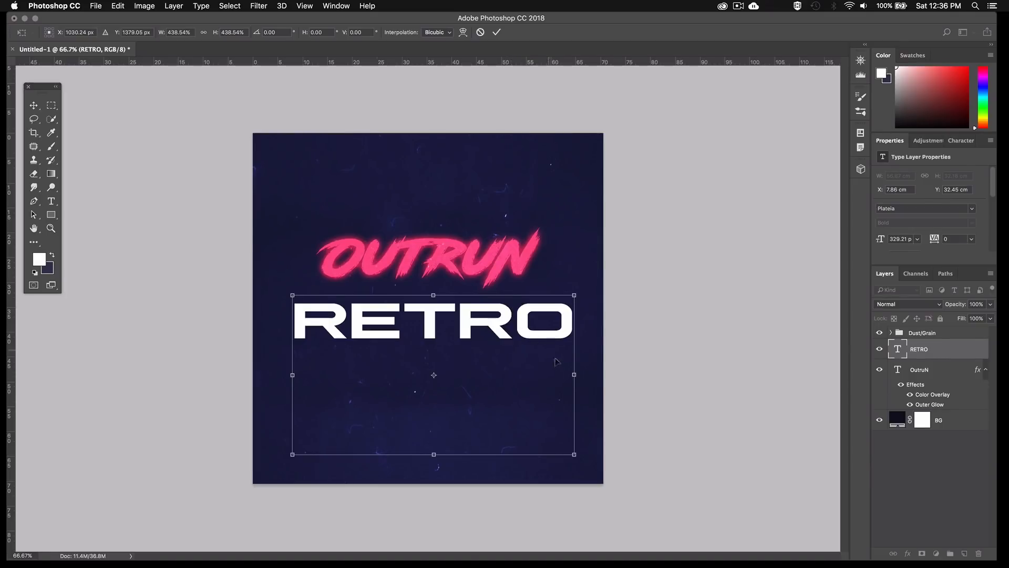
pyautogui.moveTo(576, 375); pyautogui.dragTo(554, 372)
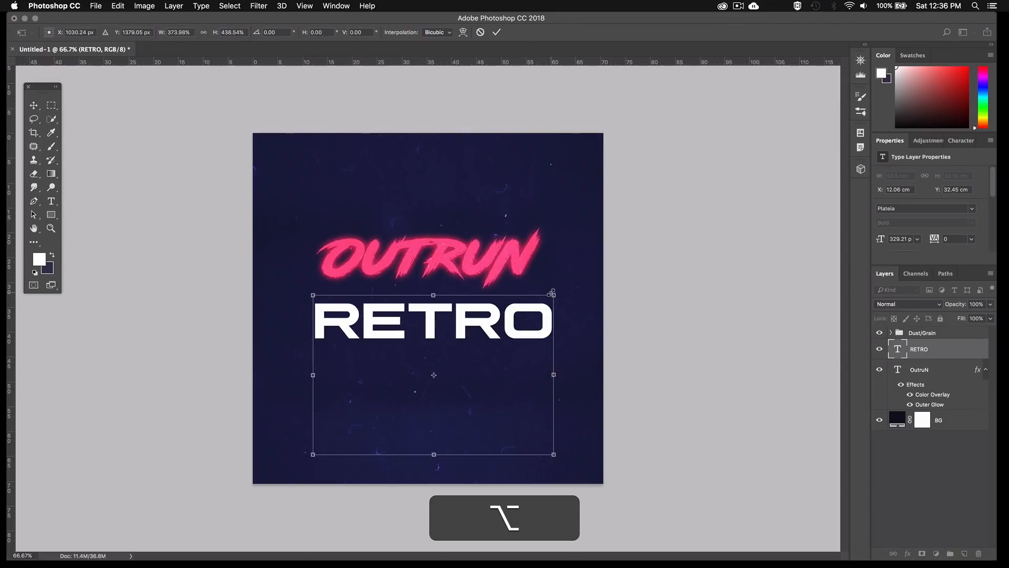
pyautogui.moveTo(554, 295); pyautogui.dragTo(588, 277)
pyautogui.moveTo(586, 375); pyautogui.dragTo(575, 374)
pyautogui.press('Return')
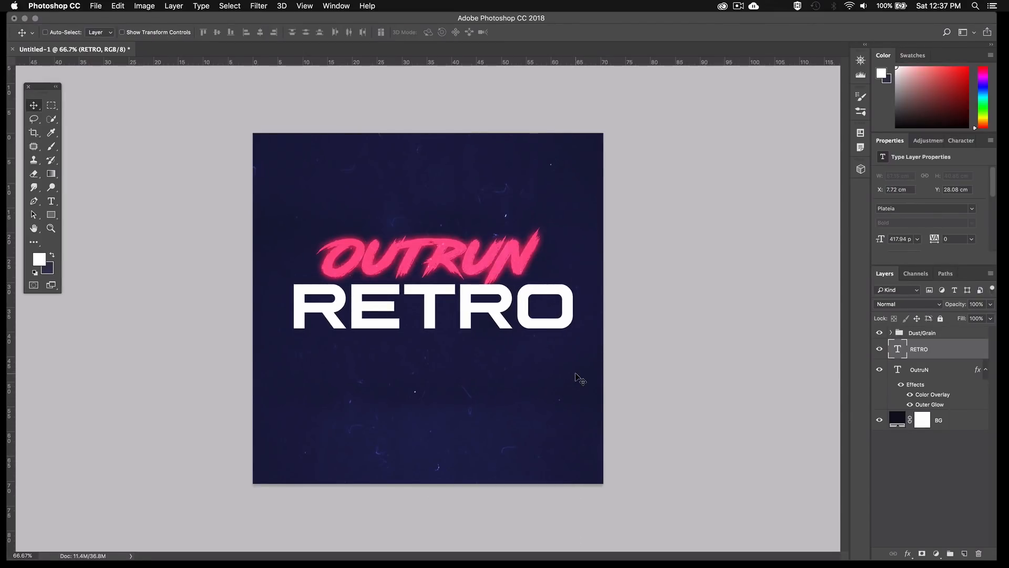
pyautogui.hotkey('shift', 'Left')
pyautogui.hotkey('shift', 'Left')
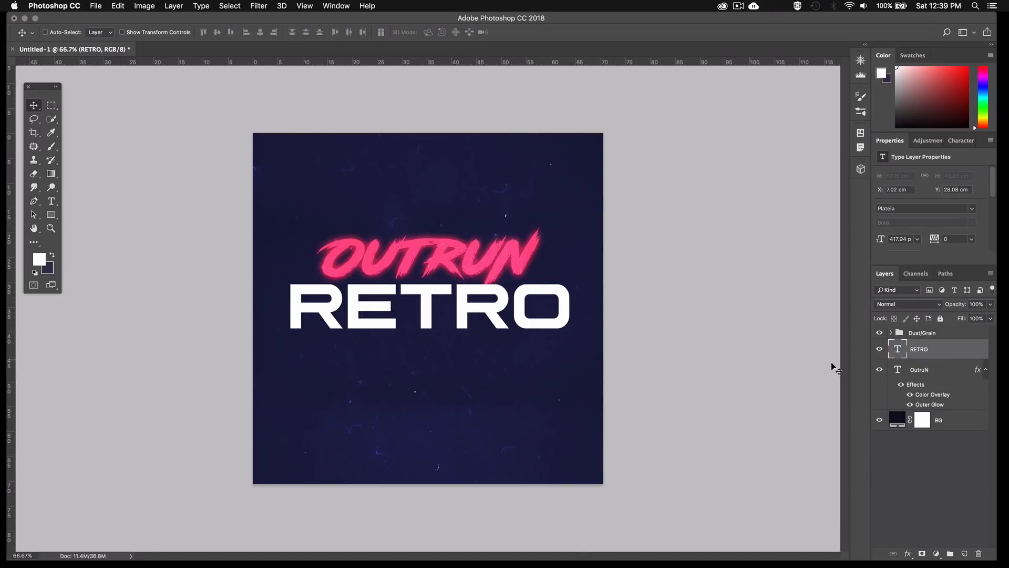
# Group the RETRO and OutruN layers and name the group Text
pyautogui.press('super')
pyautogui.keyDown('super'); pyautogui.click(933, 374); pyautogui.keyUp('super')
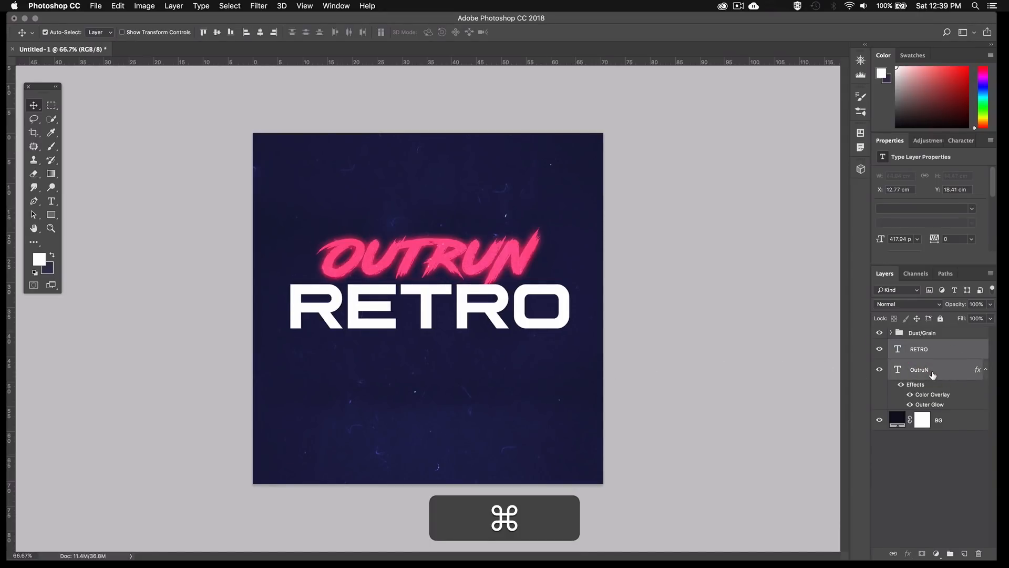
pyautogui.press('super+g')
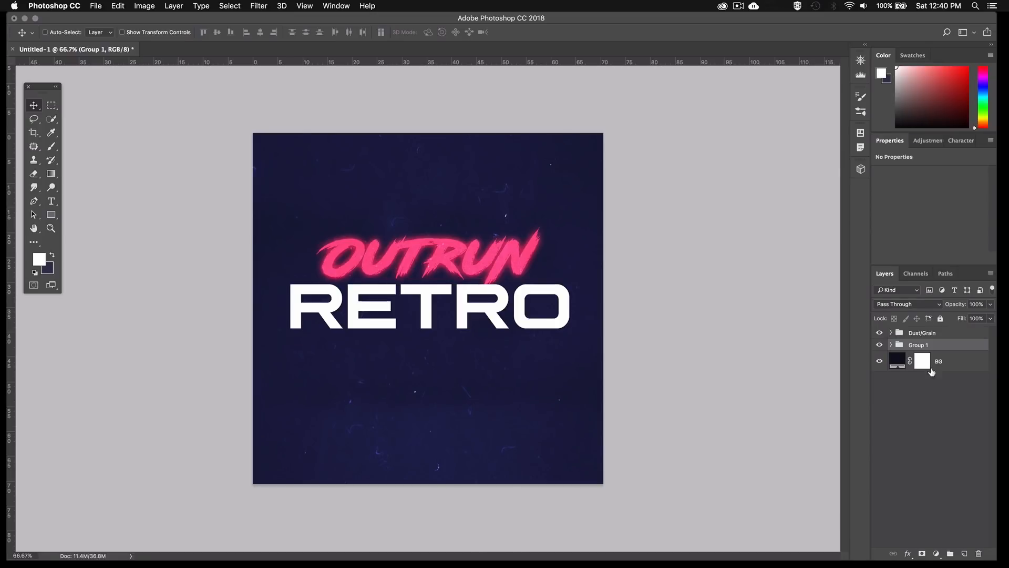
pyautogui.doubleClick(920, 345)
pyautogui.write('T')
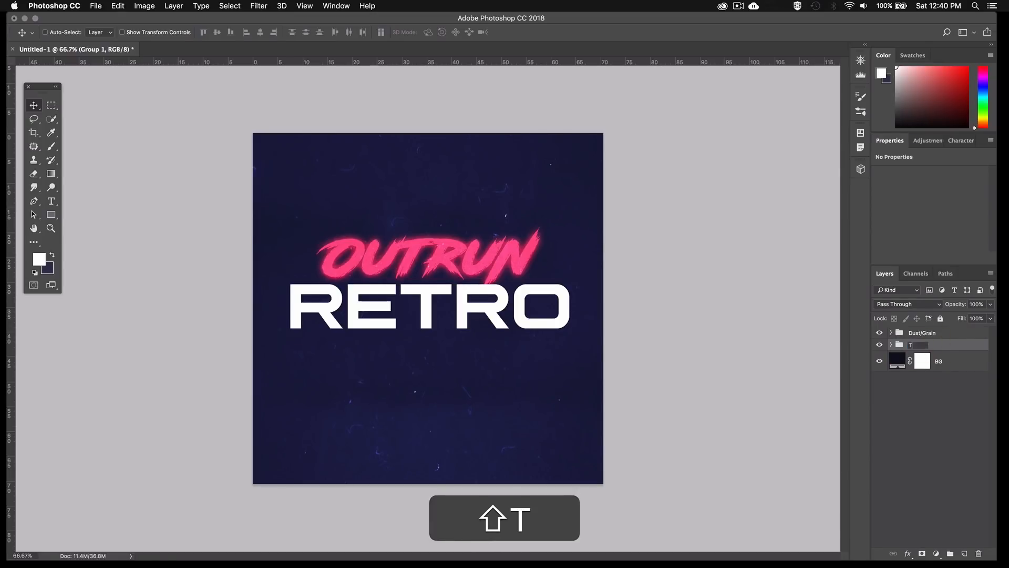
pyautogui.write('ext')
pyautogui.press('Return')
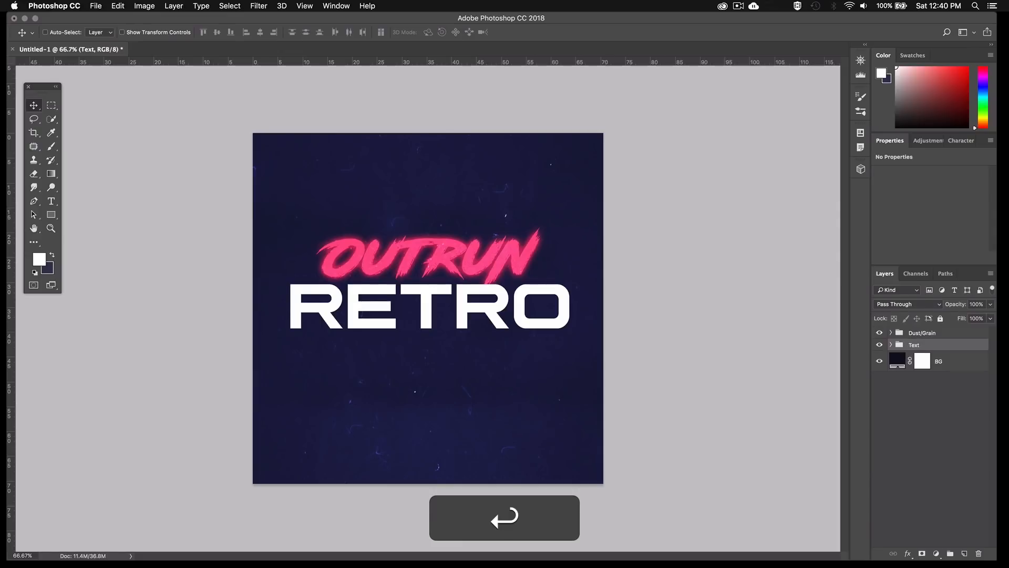
# Move the OutruN layer above the RETRO layer inside the Text group
pyautogui.click(891, 346)
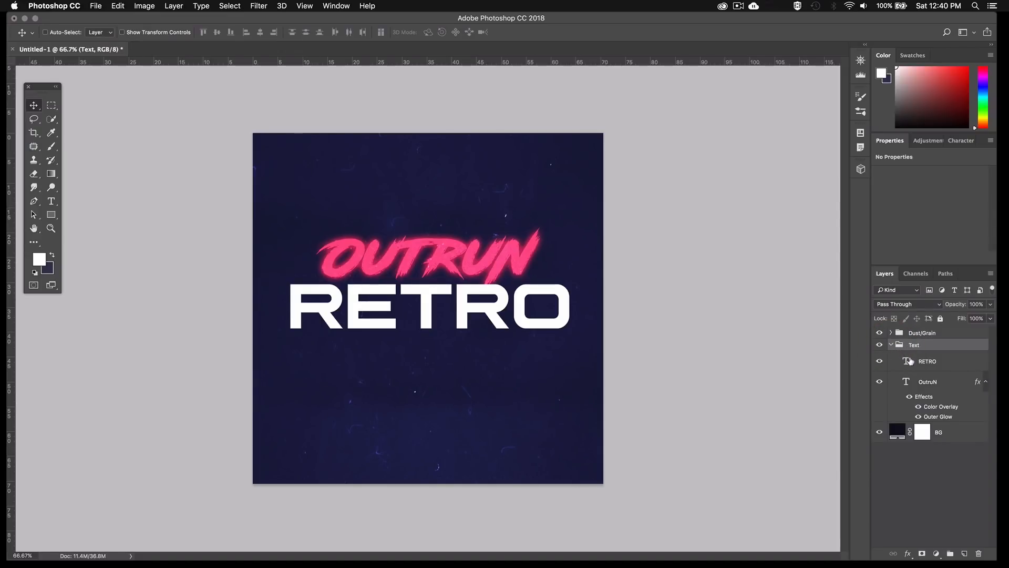
pyautogui.click(923, 383)
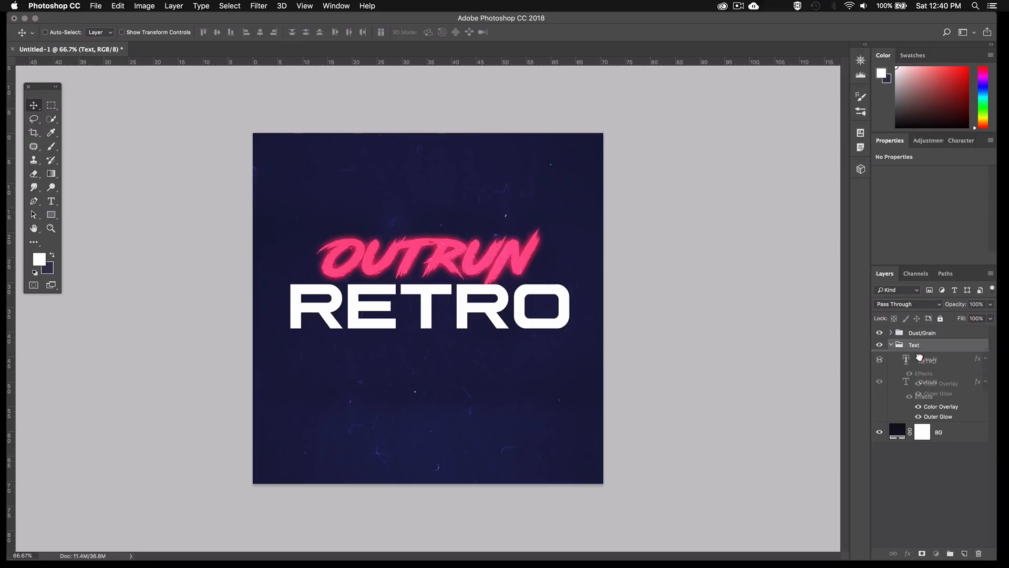
pyautogui.click(920, 359)
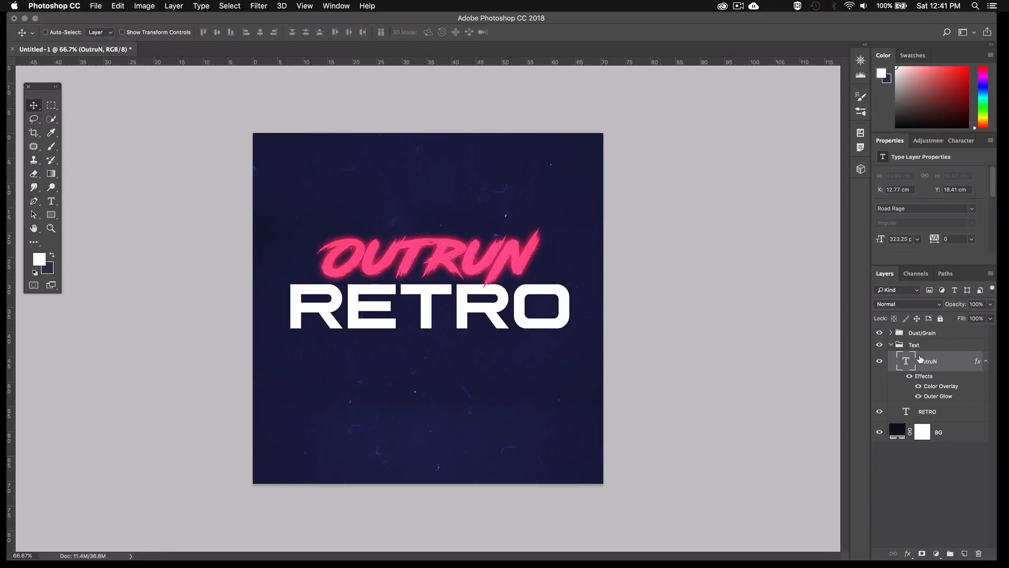
# Convert the RETRO text layer to a smart object and set its Fill to 0%
pyautogui.click(931, 412)
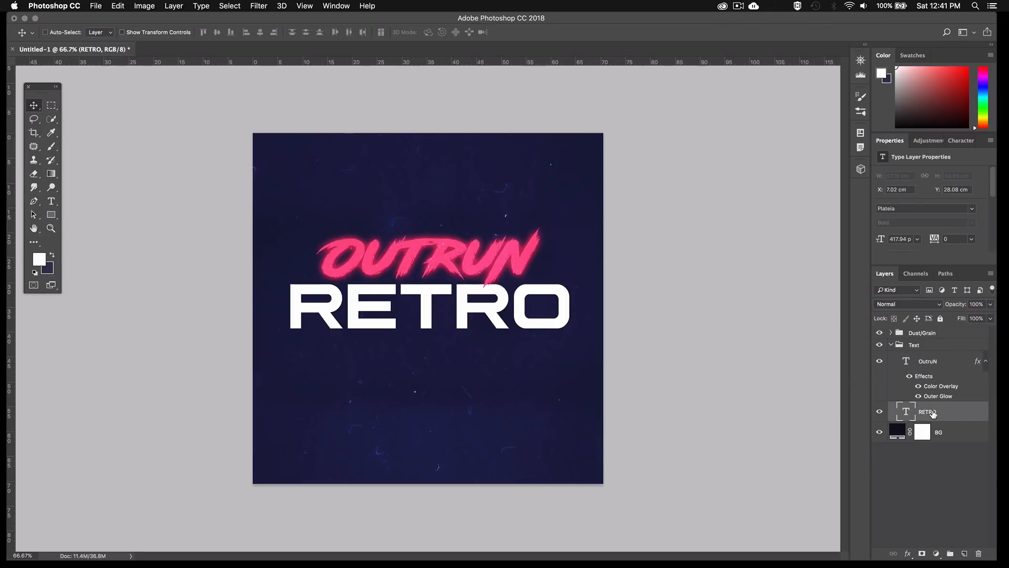
pyautogui.rightClick(933, 412)
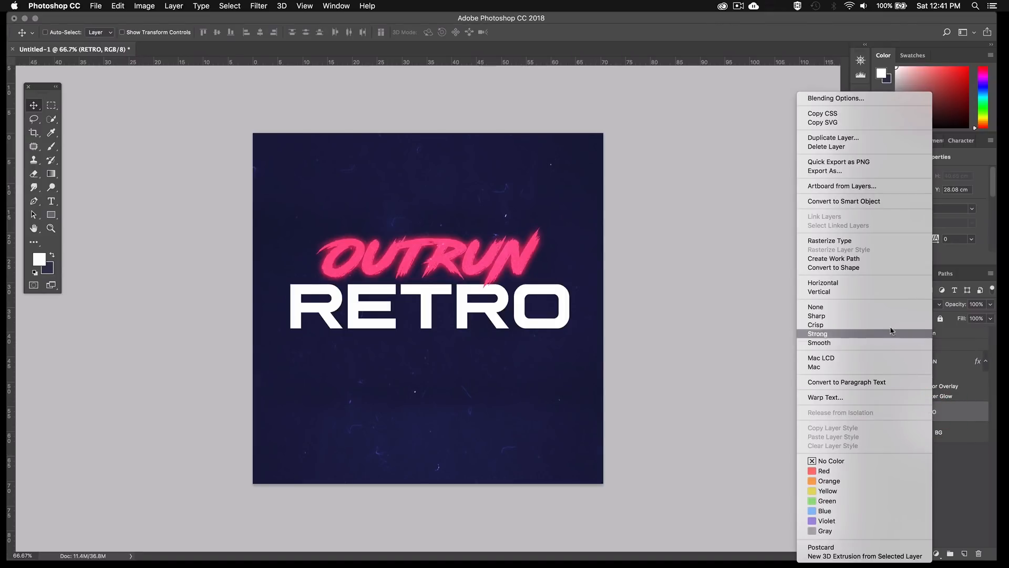
pyautogui.click(872, 202)
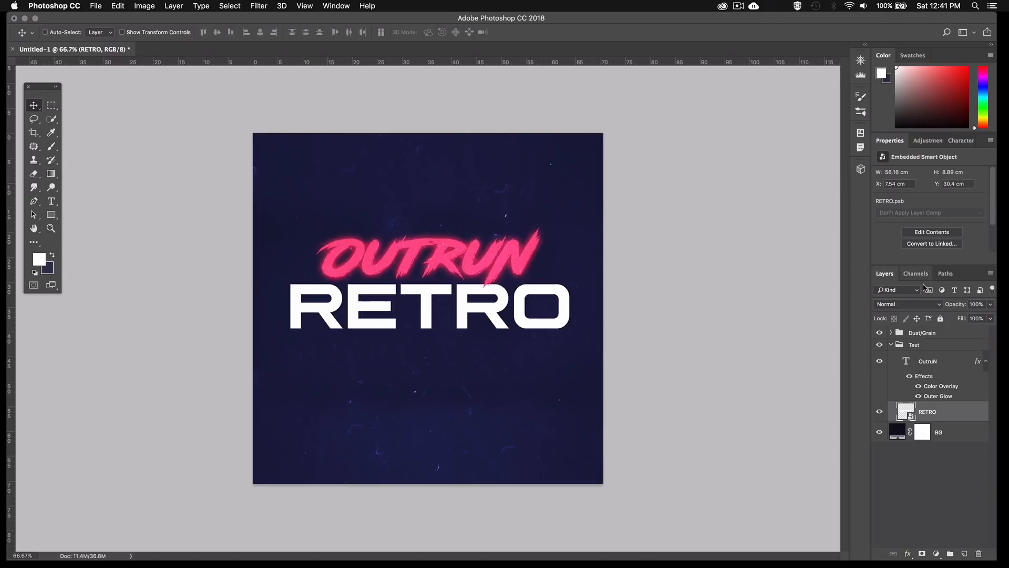
pyautogui.click(990, 318)
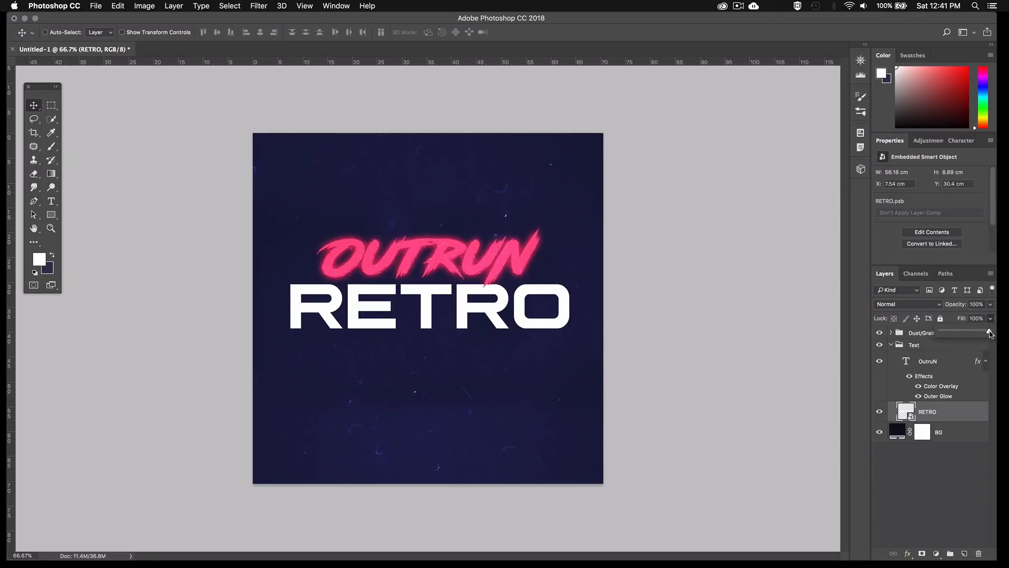
pyautogui.moveTo(991, 331); pyautogui.dragTo(934, 332)
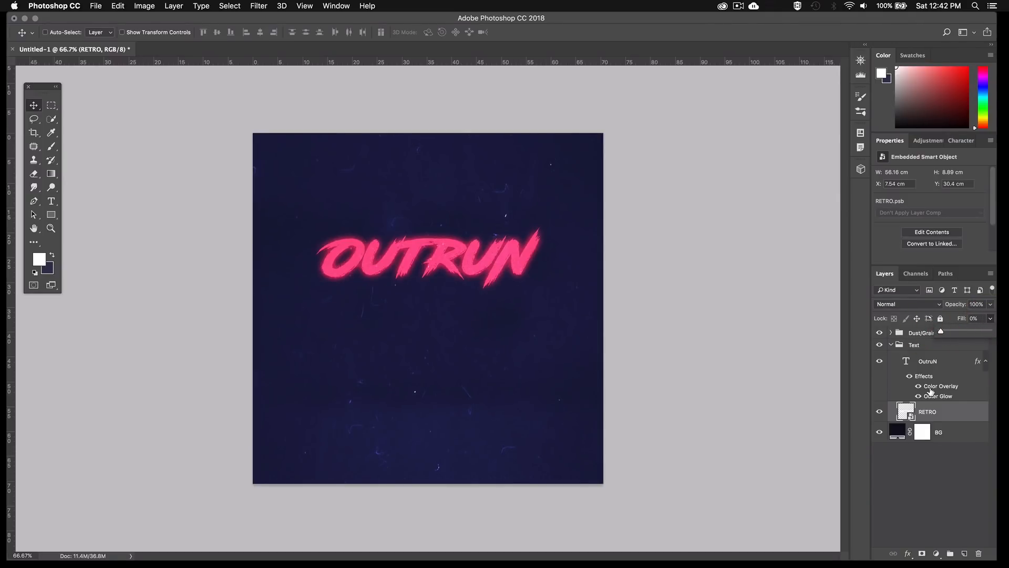
# Add a Stroke effect to the RETRO layer with a 15 px size and Center position
pyautogui.click(908, 554)
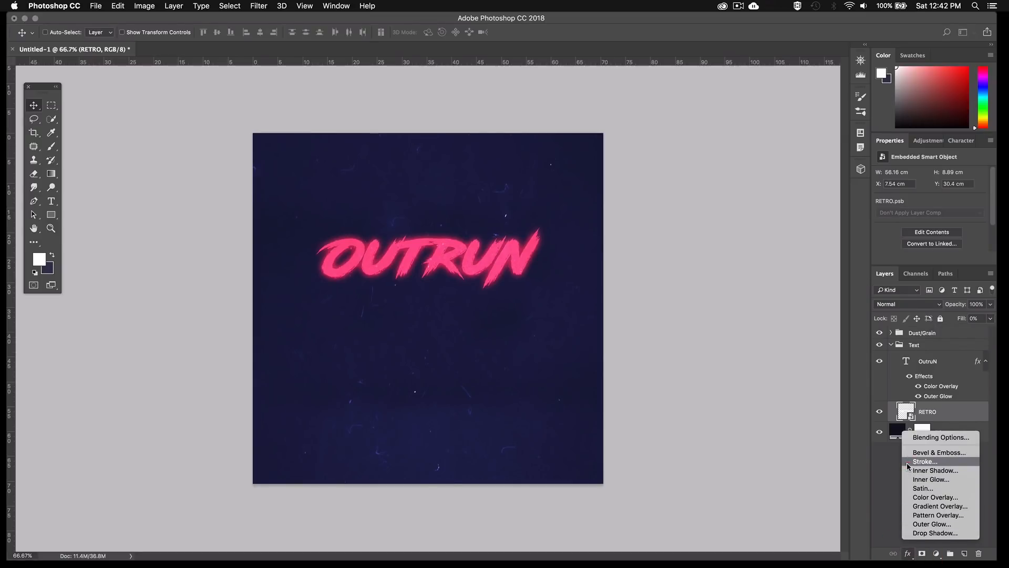
pyautogui.click(913, 462)
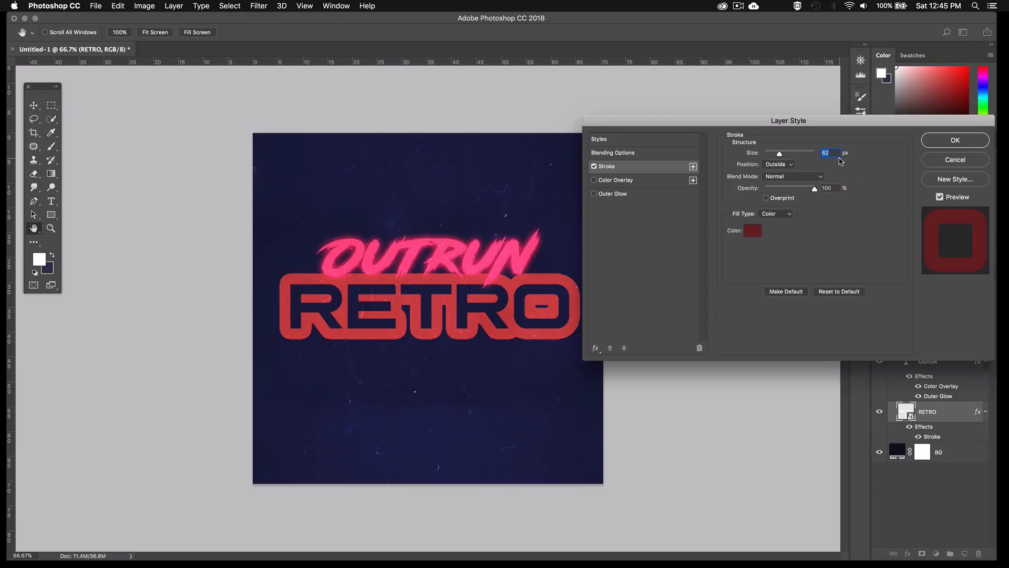
pyautogui.write('15')
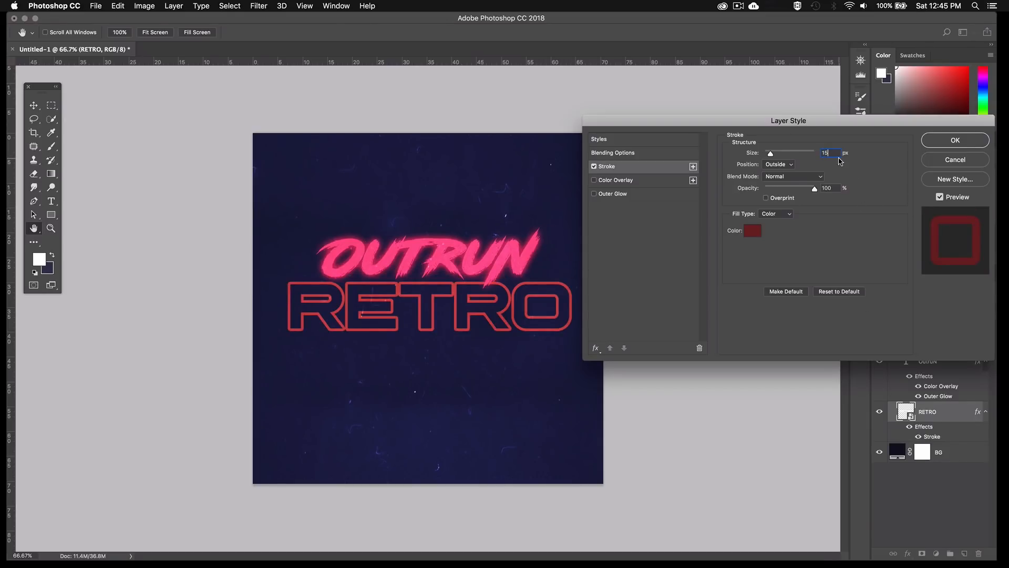
pyautogui.click(790, 164)
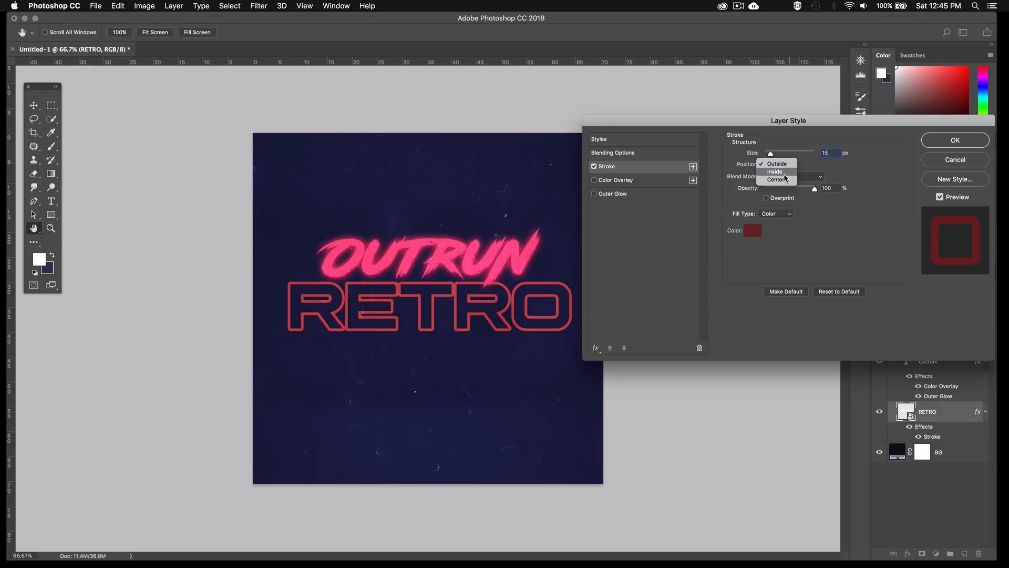
pyautogui.click(784, 179)
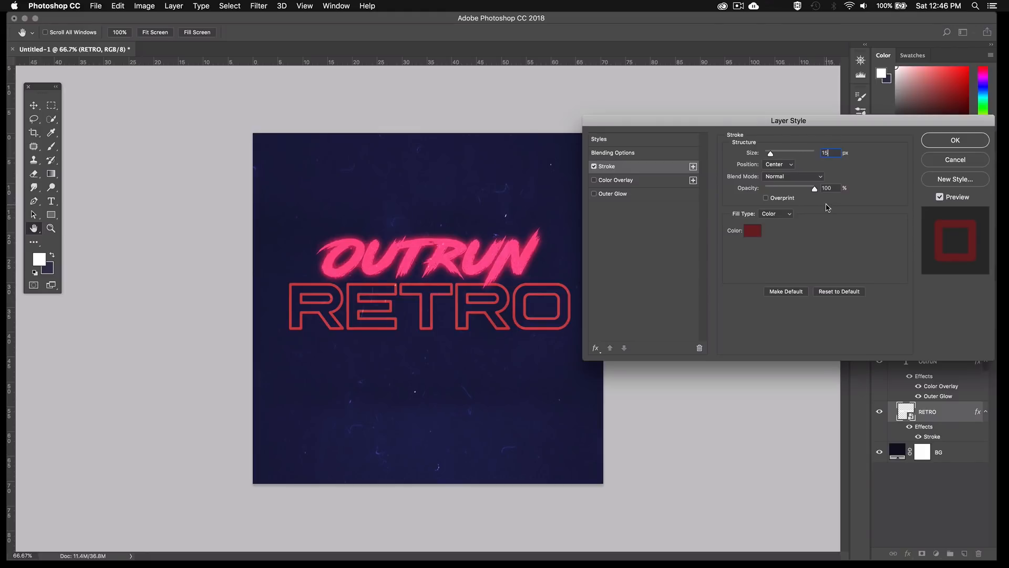
# Change the RETRO stroke's fill type to Gradient and apply the Black, White gradient preset
pyautogui.click(789, 214)
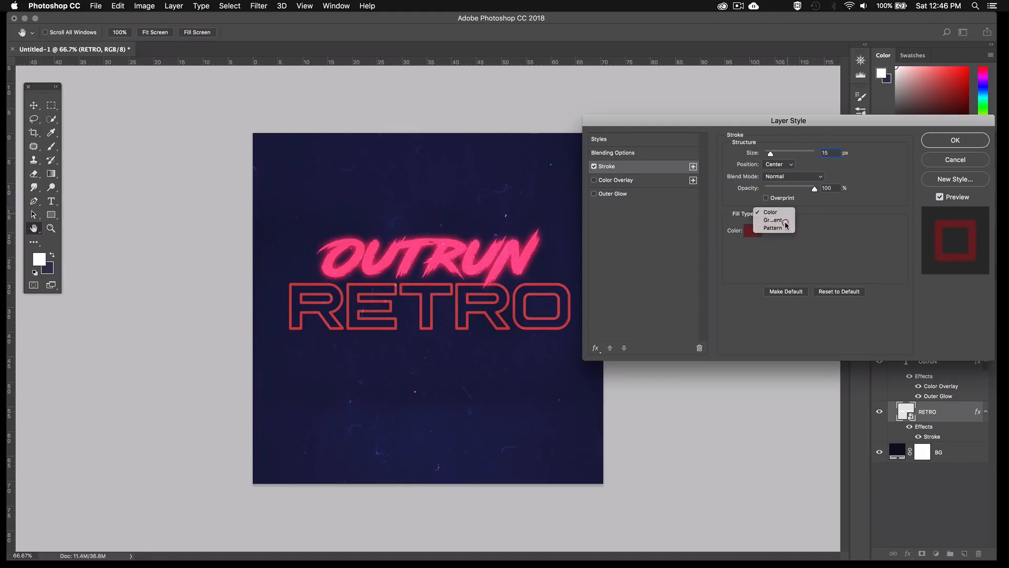
pyautogui.click(784, 221)
pyautogui.click(783, 231)
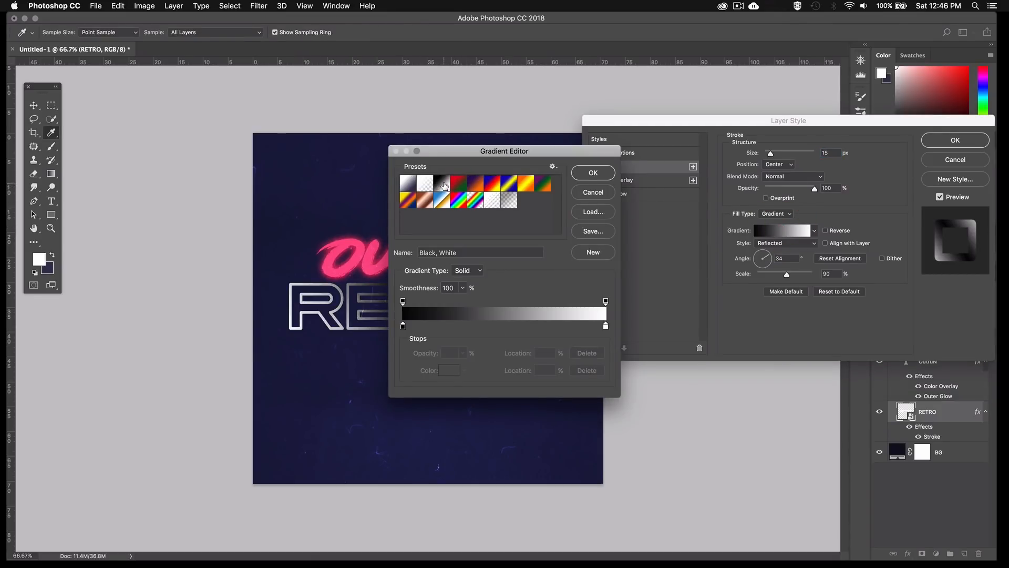
pyautogui.click(446, 185)
pyautogui.click(593, 173)
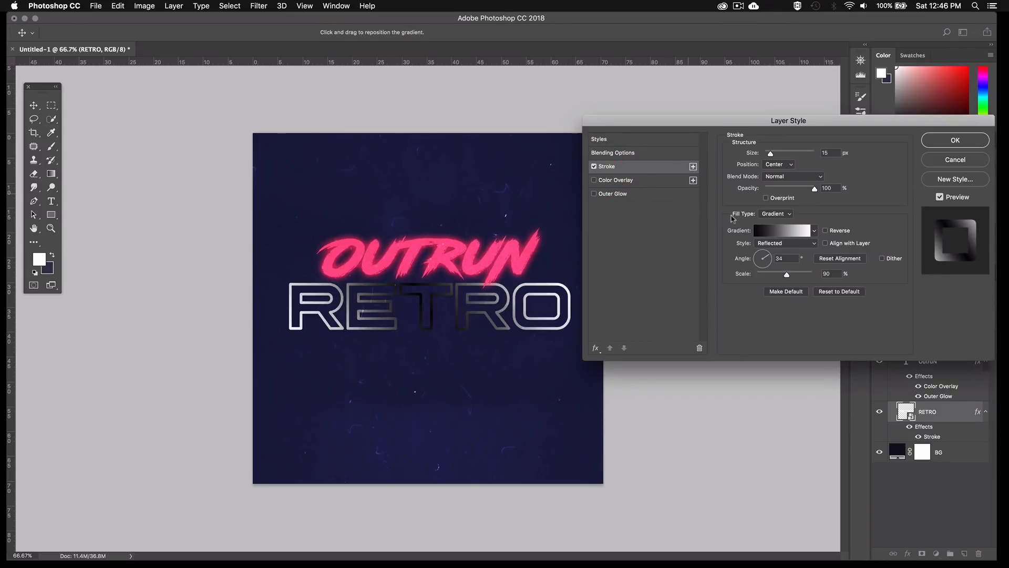
# Set the stroke gradient to Reflected style, aligned with the layer, at a 90° angle and 115% scale
pyautogui.click(774, 244)
pyautogui.click(774, 244)
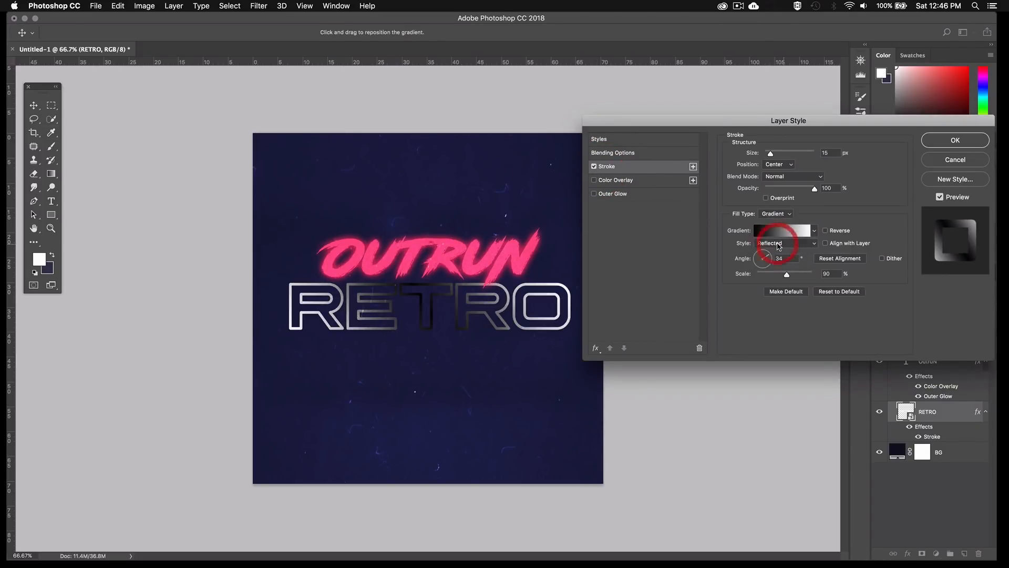
pyautogui.click(827, 244)
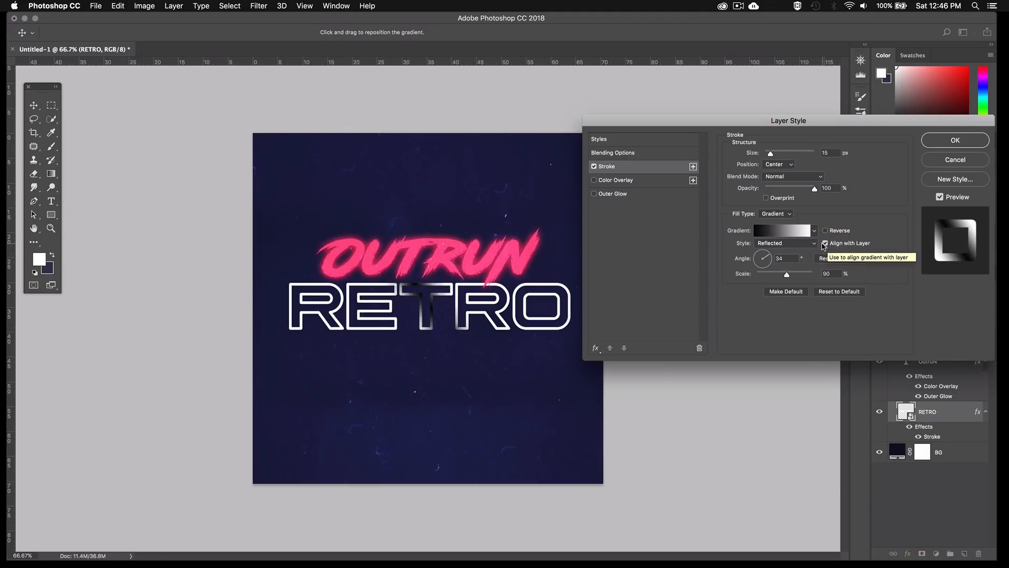
pyautogui.doubleClick(786, 257)
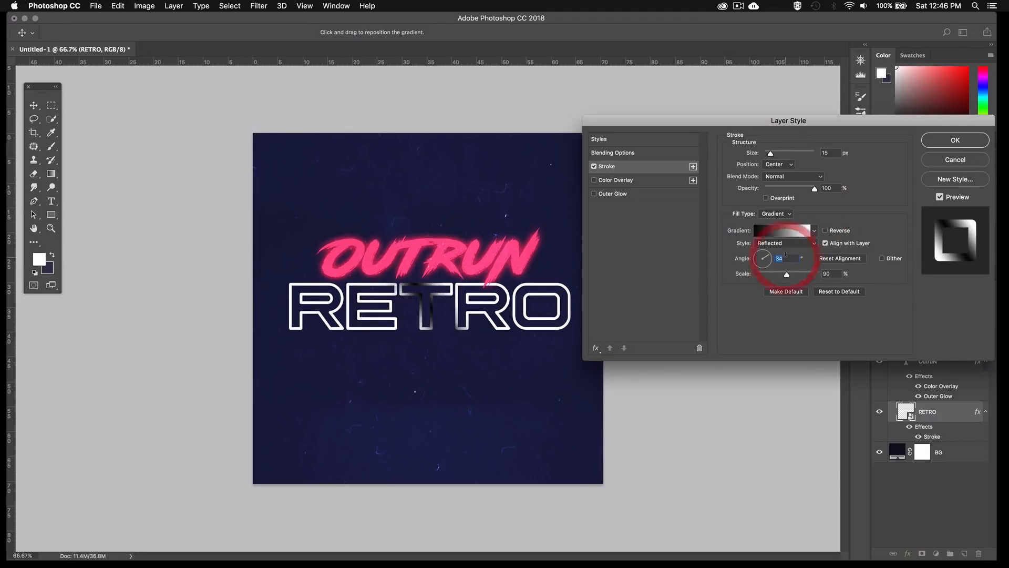
pyautogui.write('90')
pyautogui.press('Tab')
pyautogui.write('115')
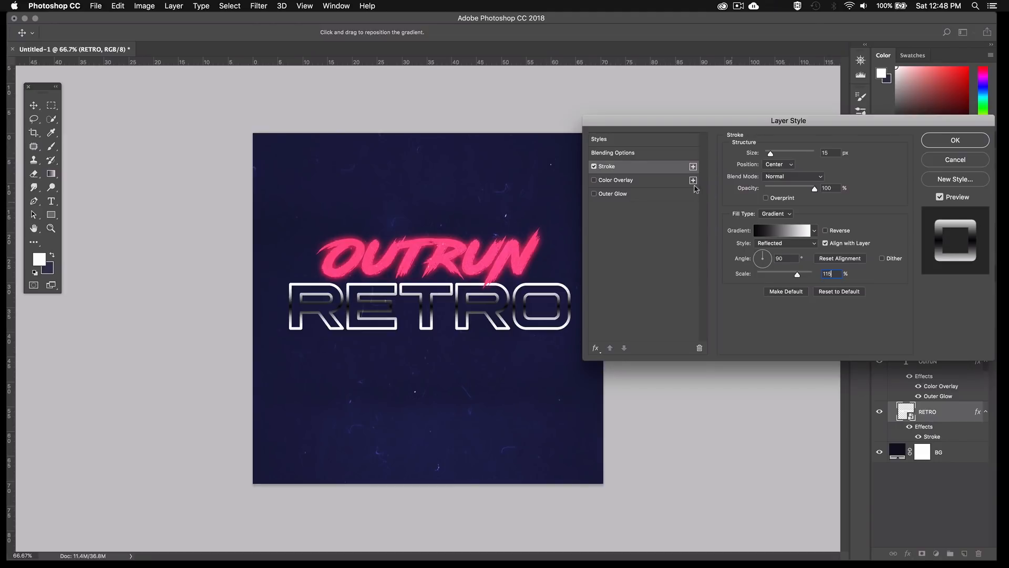
# Enable Outer Glow on the RETRO layer and set the glow colour to #d6c5ec
pyautogui.click(595, 194)
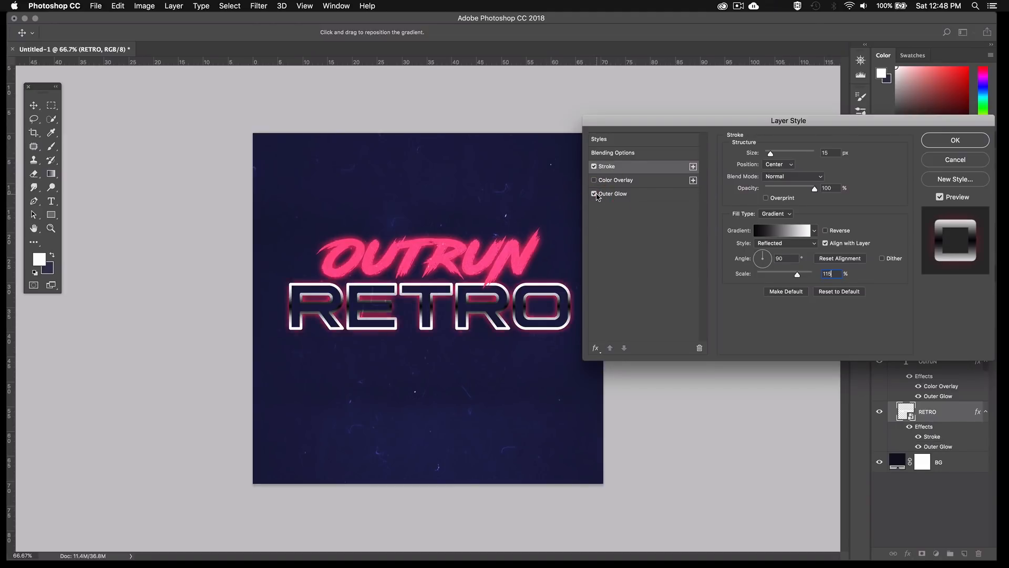
pyautogui.click(606, 195)
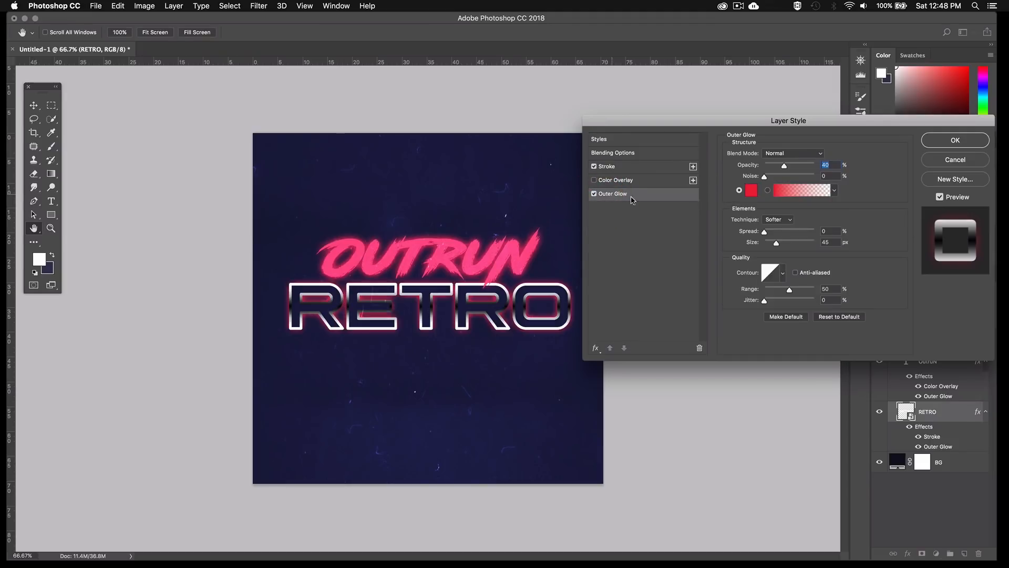
pyautogui.click(750, 191)
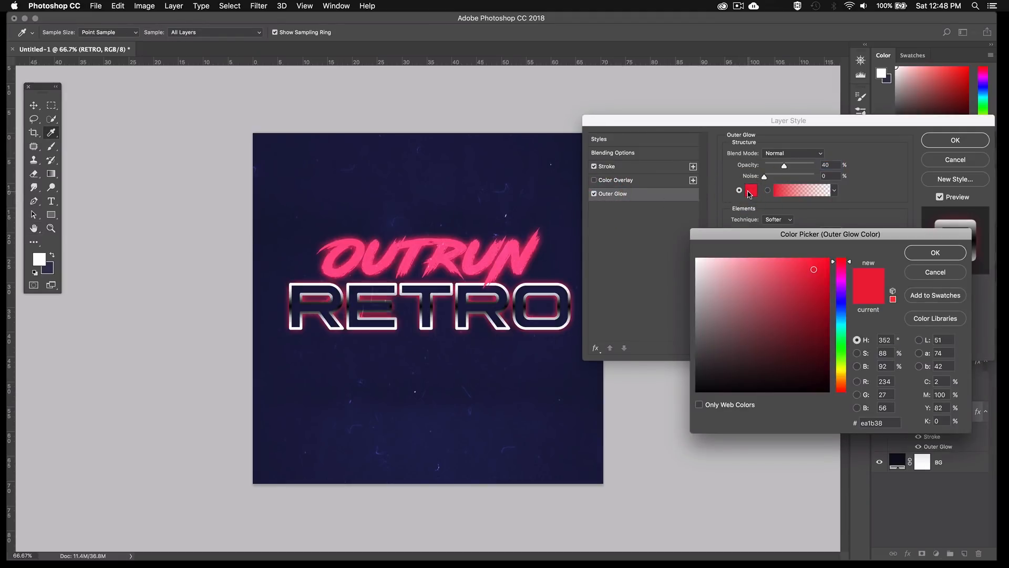
pyautogui.click(865, 423)
pyautogui.write('d6')
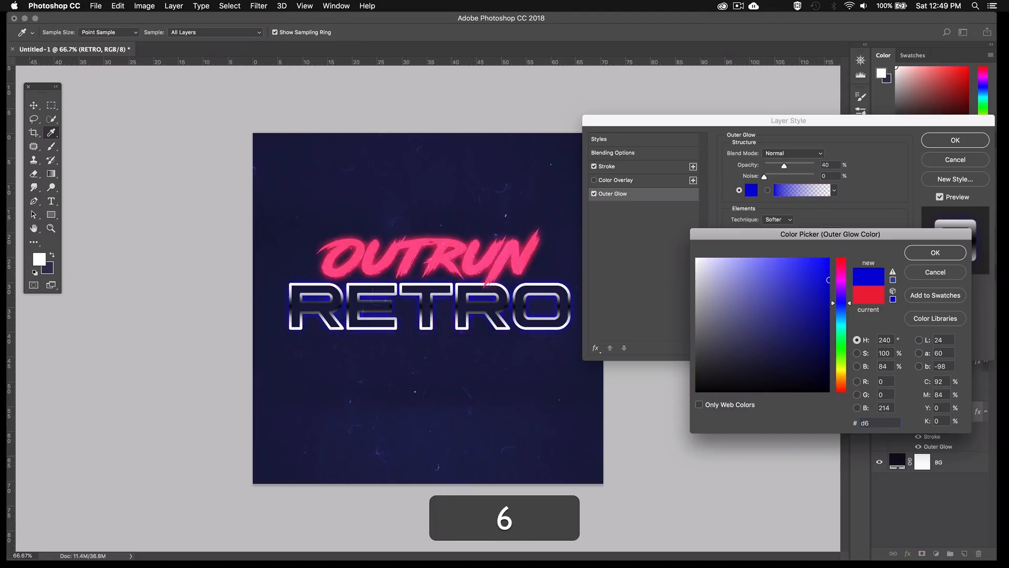
pyautogui.write('c5e')
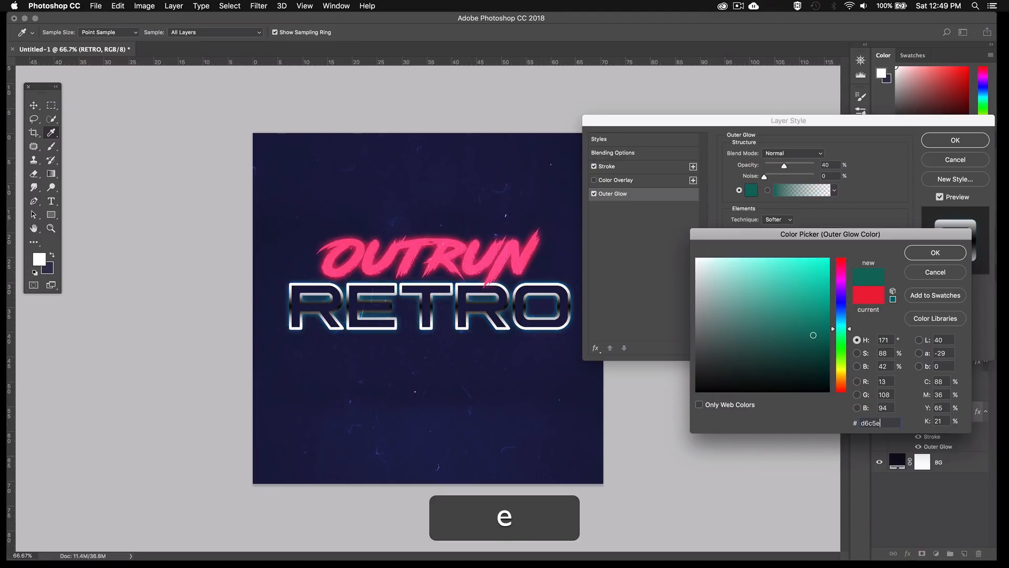
pyautogui.write('c')
pyautogui.press('Return')
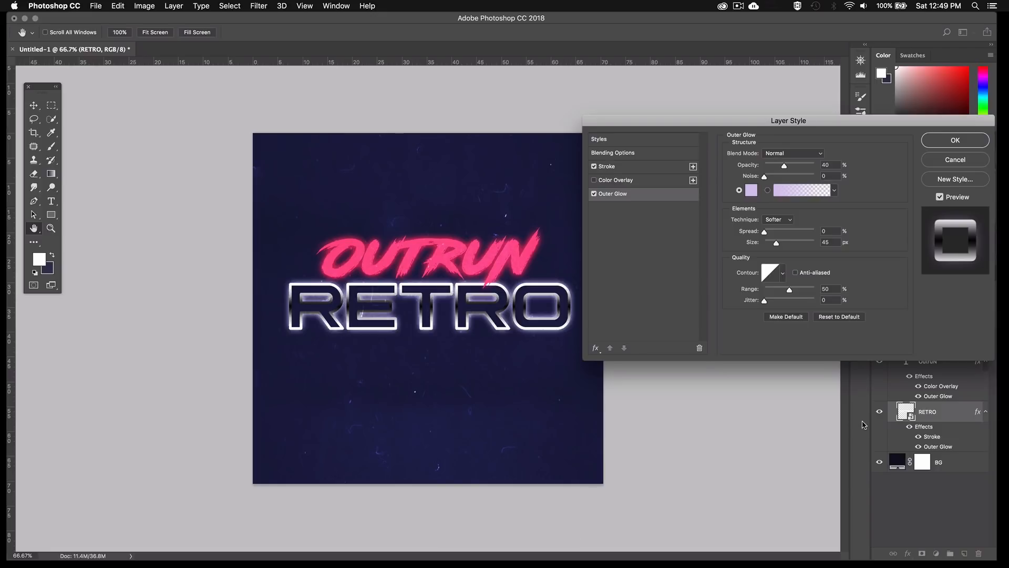
# Set RETRO's outer glow to Vivid Light blend mode, 30% opacity, 18% noise and 125 px size, and apply the layer style
pyautogui.click(799, 156)
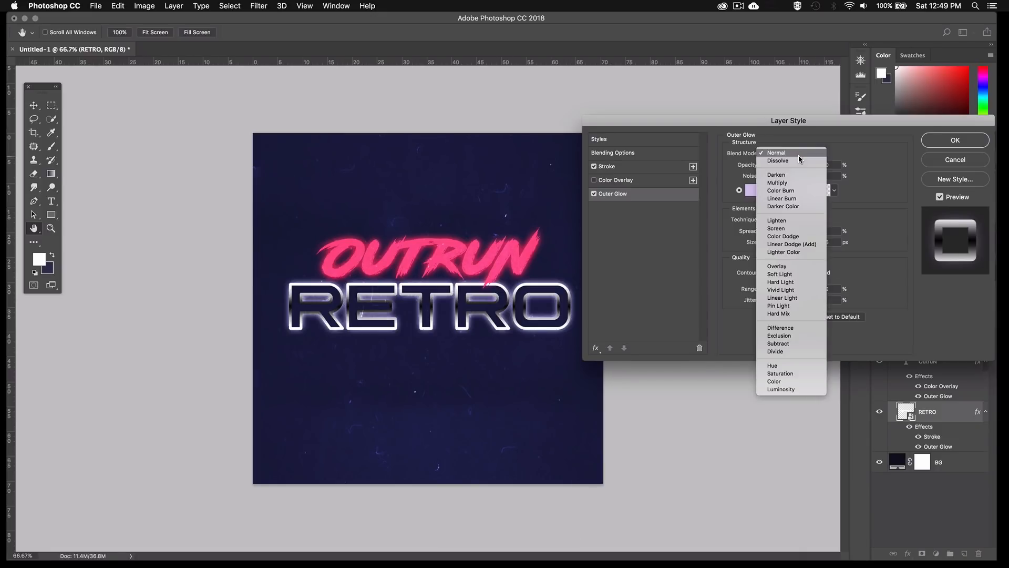
pyautogui.click(788, 291)
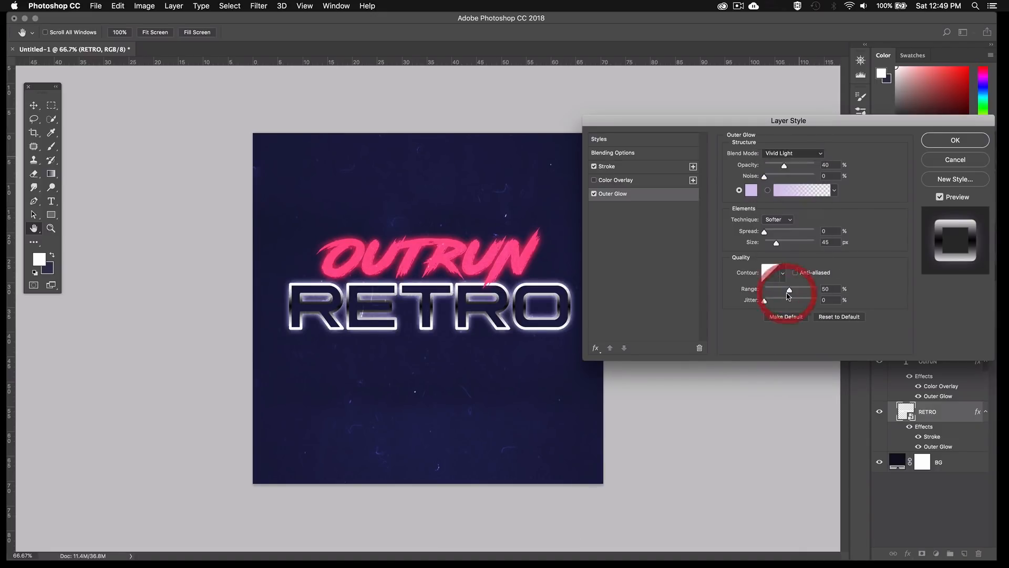
pyautogui.click(827, 165)
pyautogui.write('30')
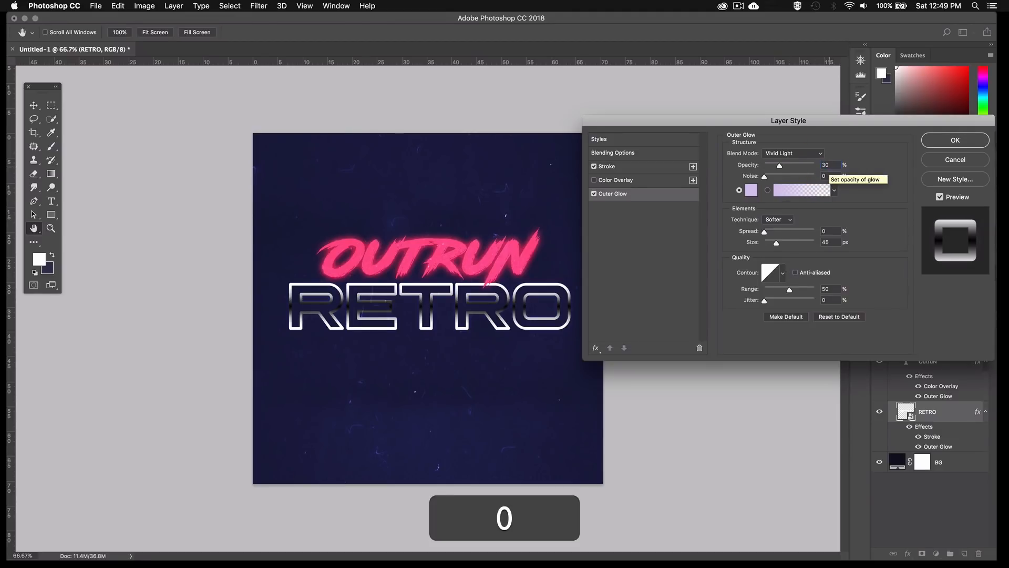
pyautogui.click(826, 176)
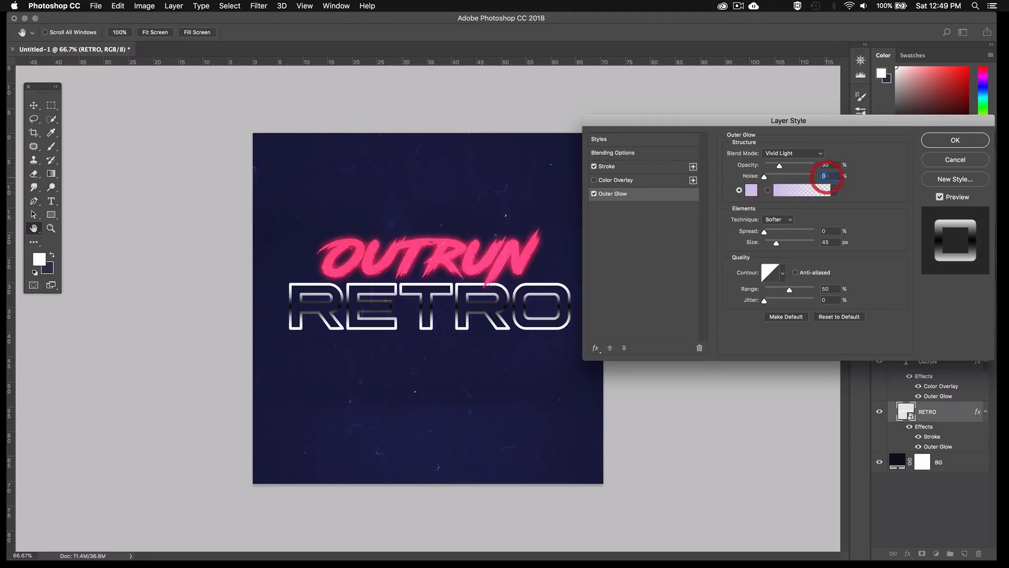
pyautogui.write('18')
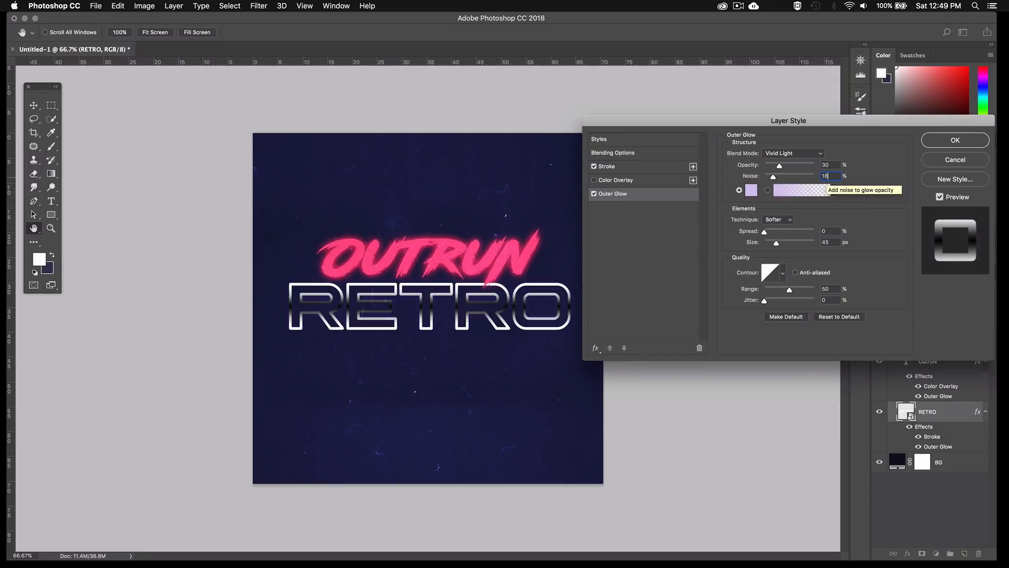
pyautogui.click(829, 242)
pyautogui.write('125')
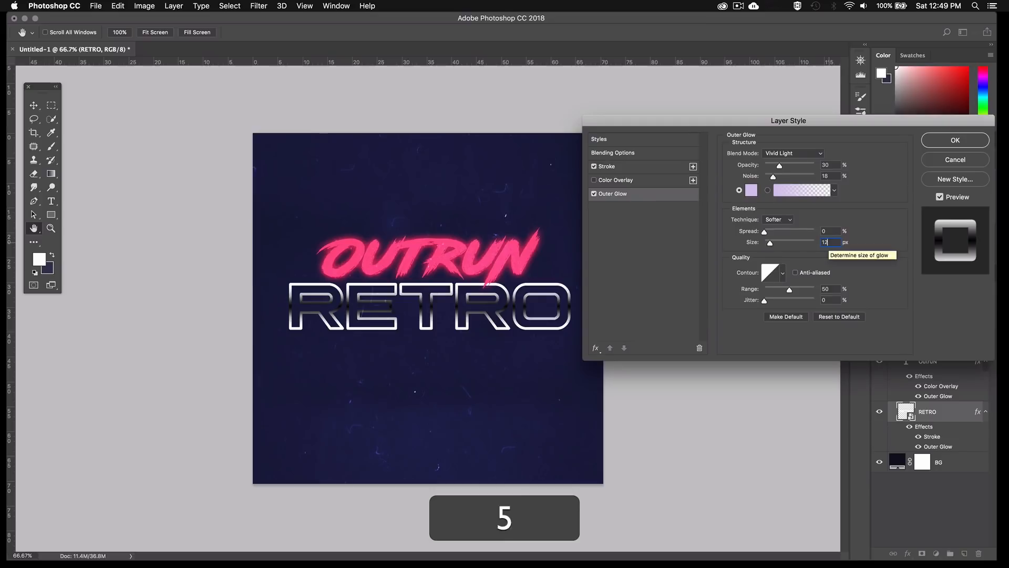
pyautogui.click(940, 141)
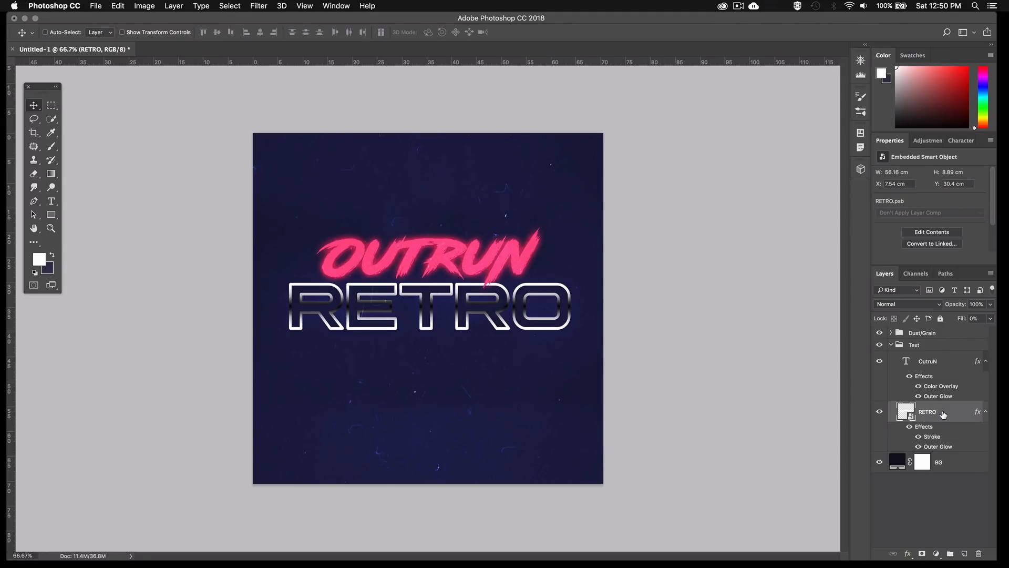
# Duplicate the RETRO layer, group both copies together and name the group Retro
pyautogui.press('super+j')
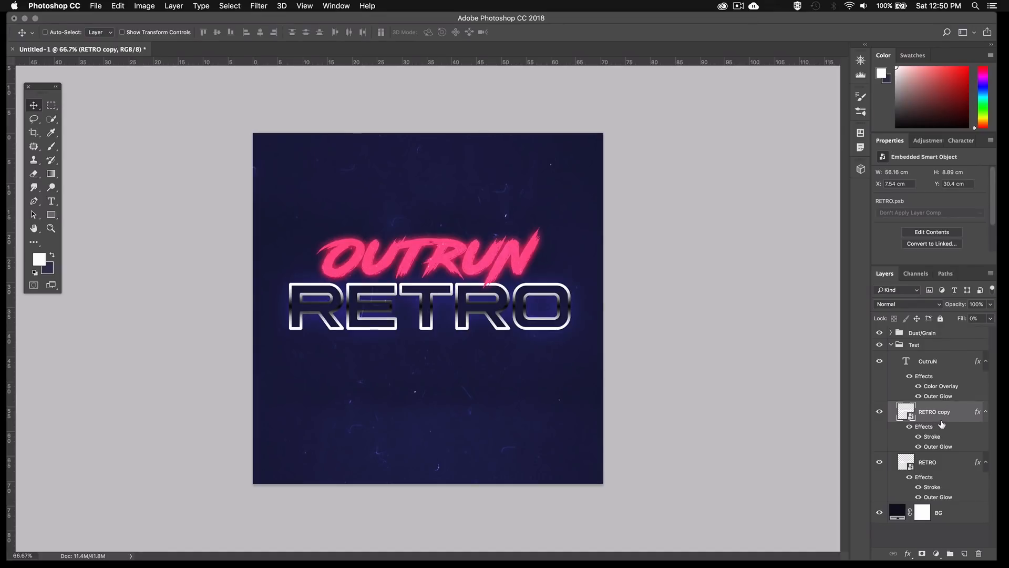
pyautogui.keyDown('super'); pyautogui.click(943, 464); pyautogui.keyUp('super')
pyautogui.press('super+g')
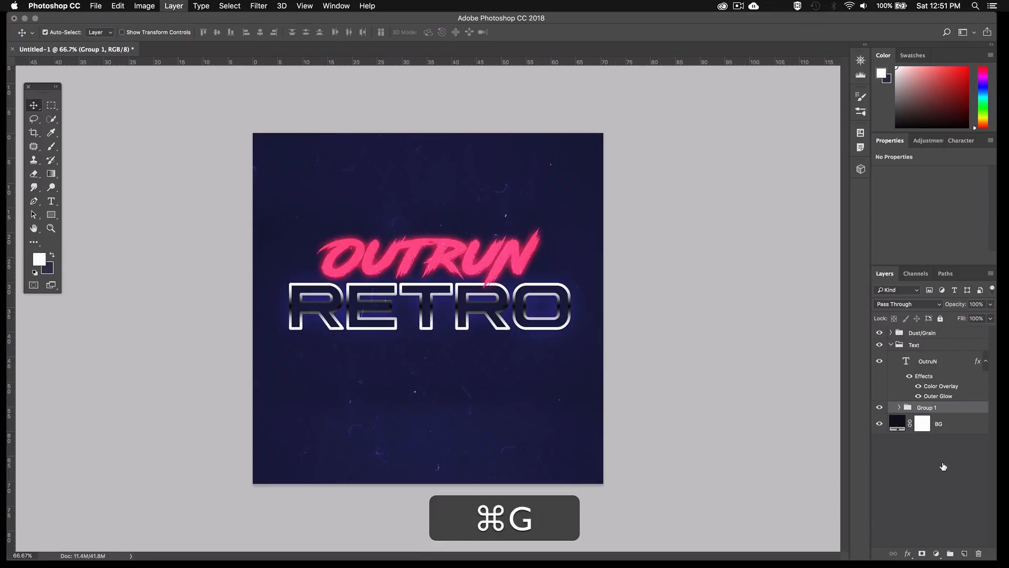
pyautogui.doubleClick(927, 408)
pyautogui.write('R')
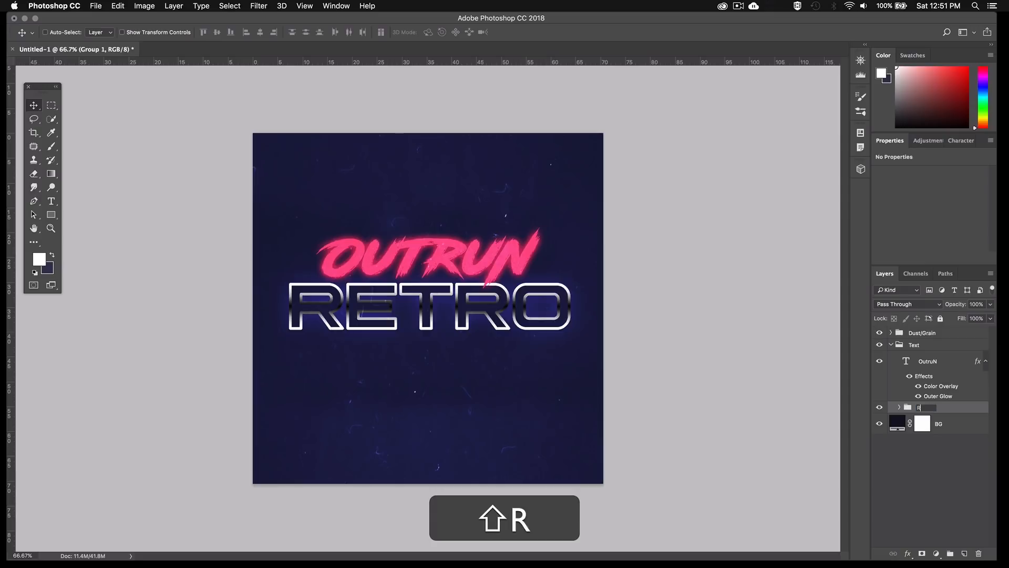
pyautogui.write('etro')
pyautogui.press('Return')
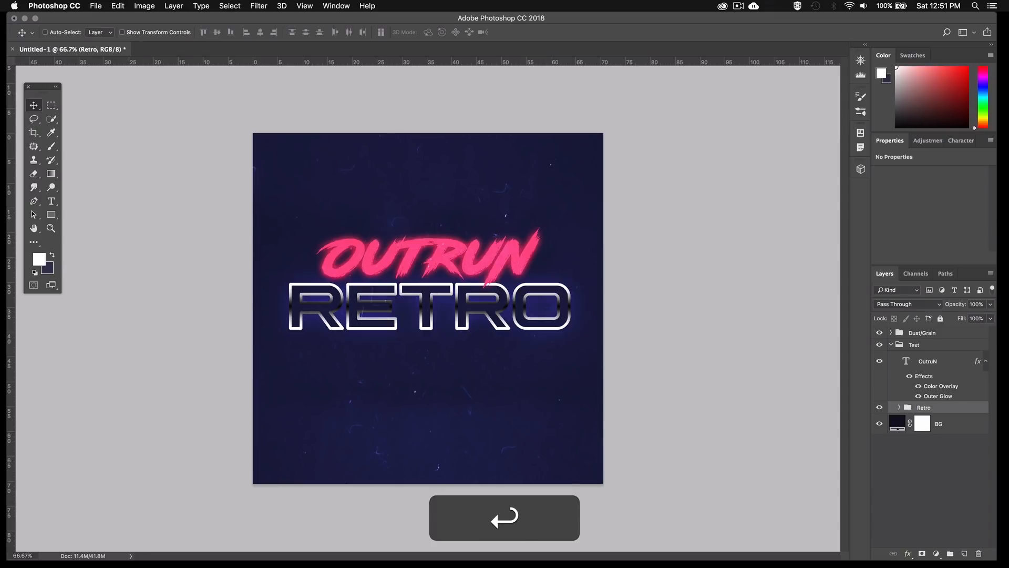
# Expand the Retro group and rename the original RETRO layer as Outline
pyautogui.click(901, 409)
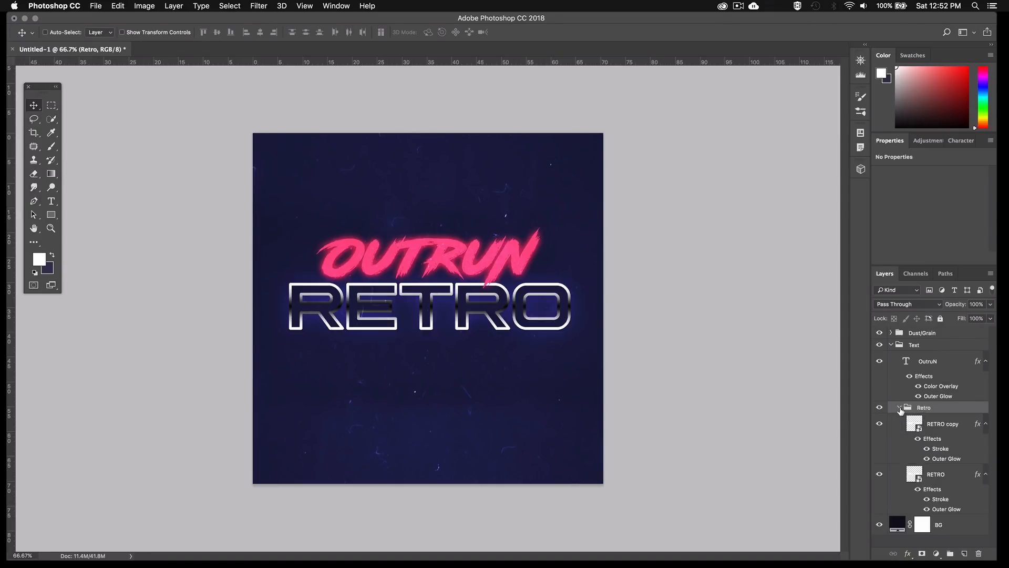
pyautogui.click(919, 428)
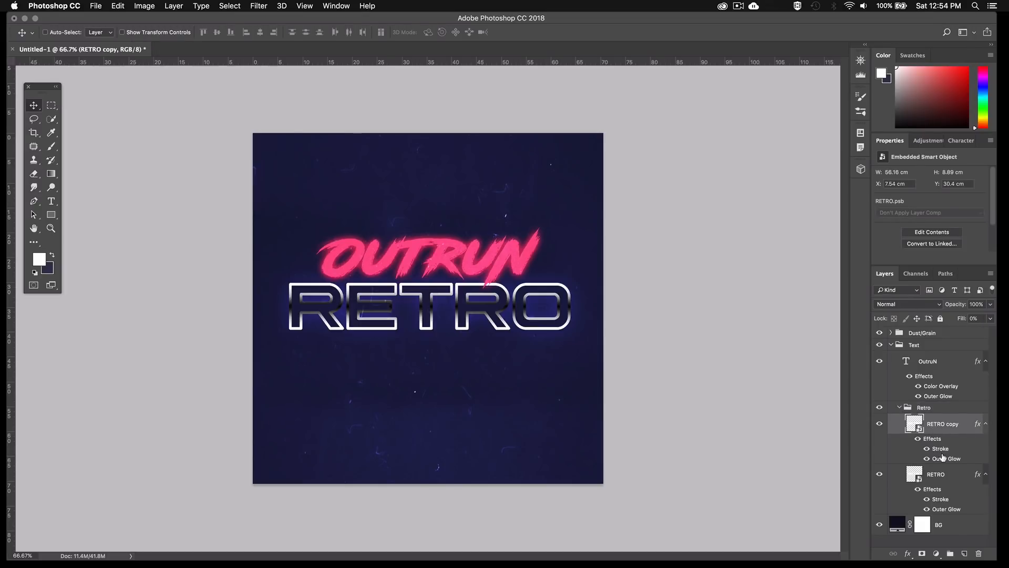
pyautogui.click(934, 474)
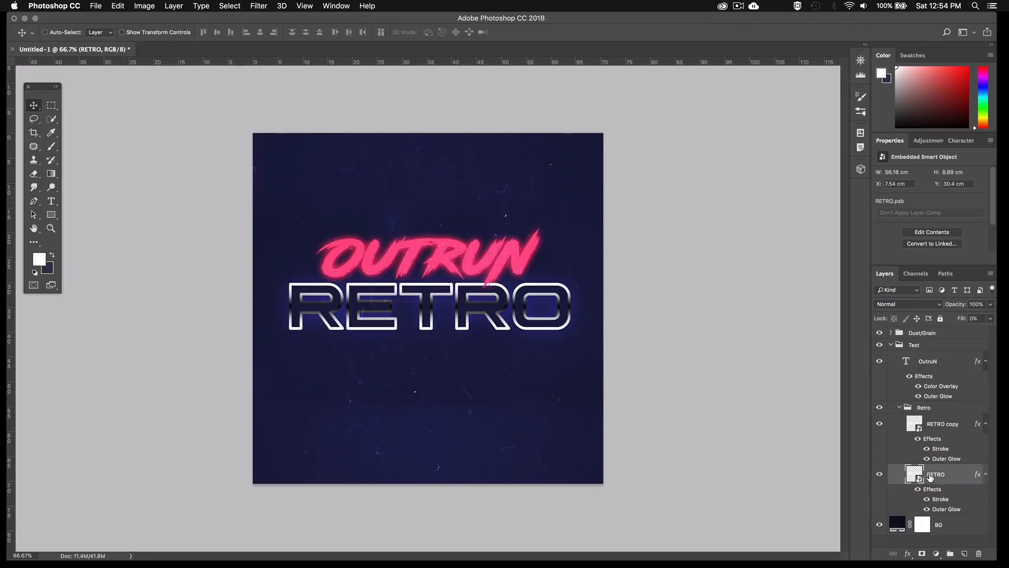
pyautogui.doubleClick(934, 474)
pyautogui.write('Outline')
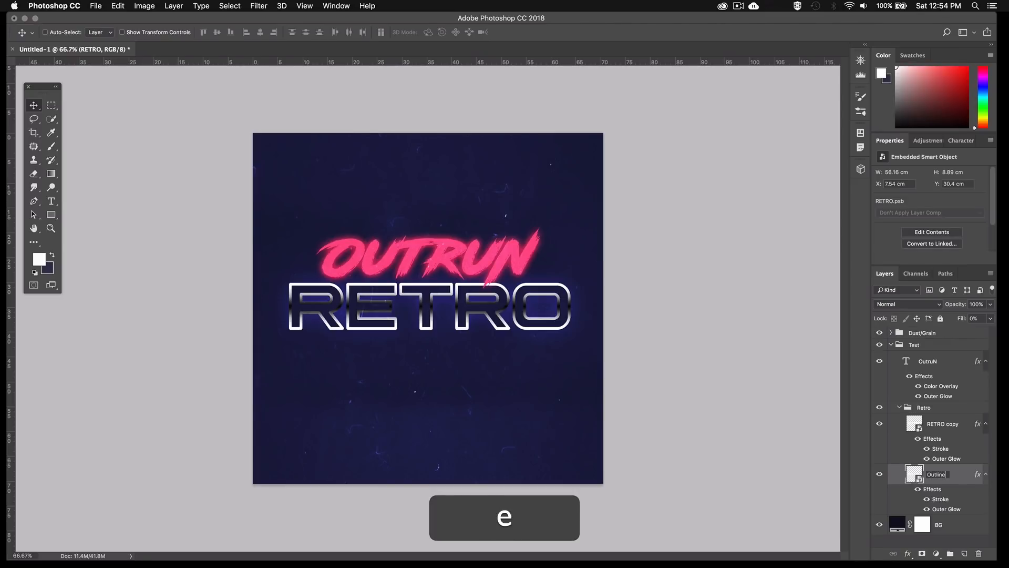
pyautogui.press('Return')
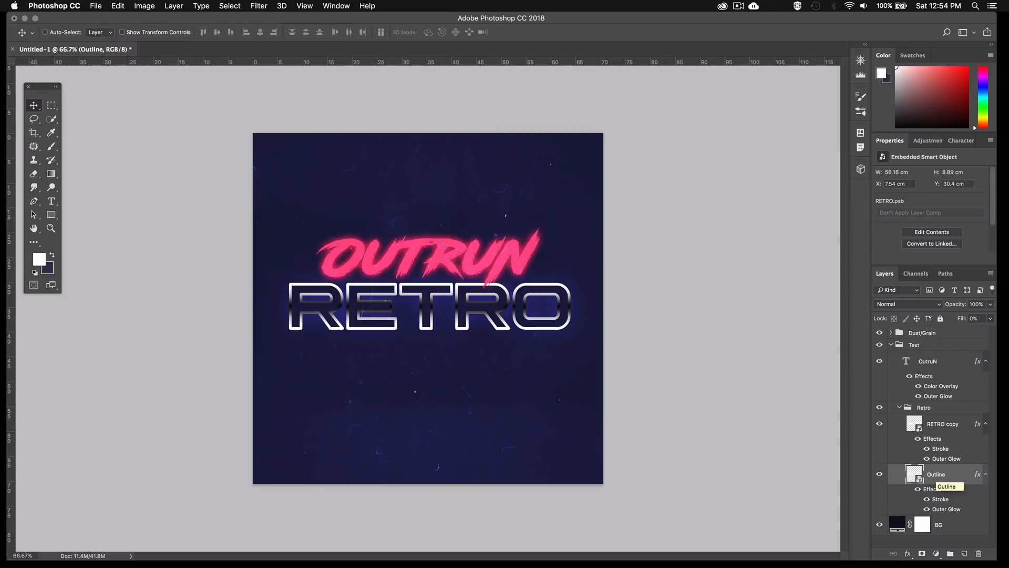
# Put the RETRO copy layer in its own group inside the Retro group and name it Chrome
pyautogui.click(944, 429)
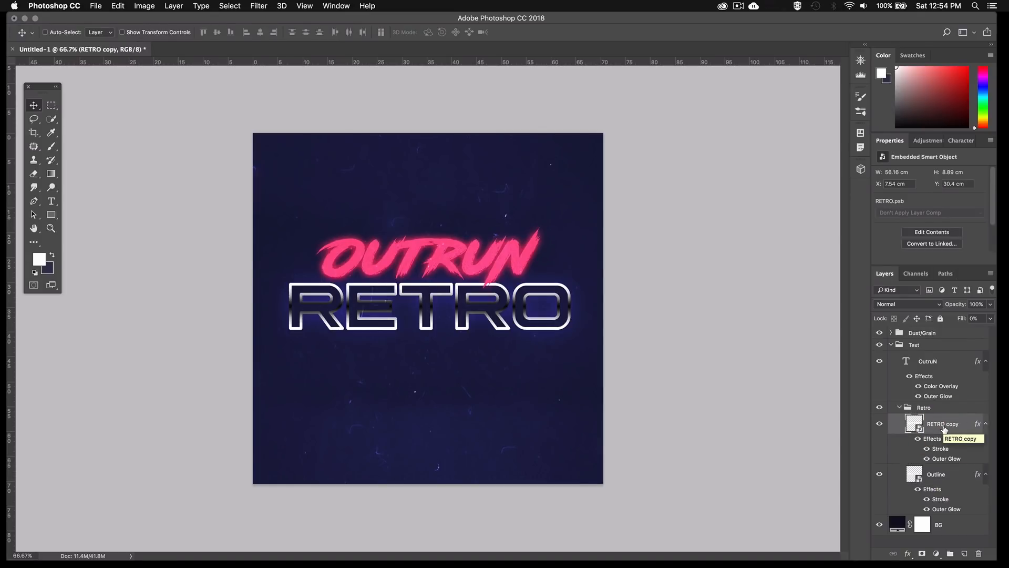
pyautogui.press('super')
pyautogui.press('super+g')
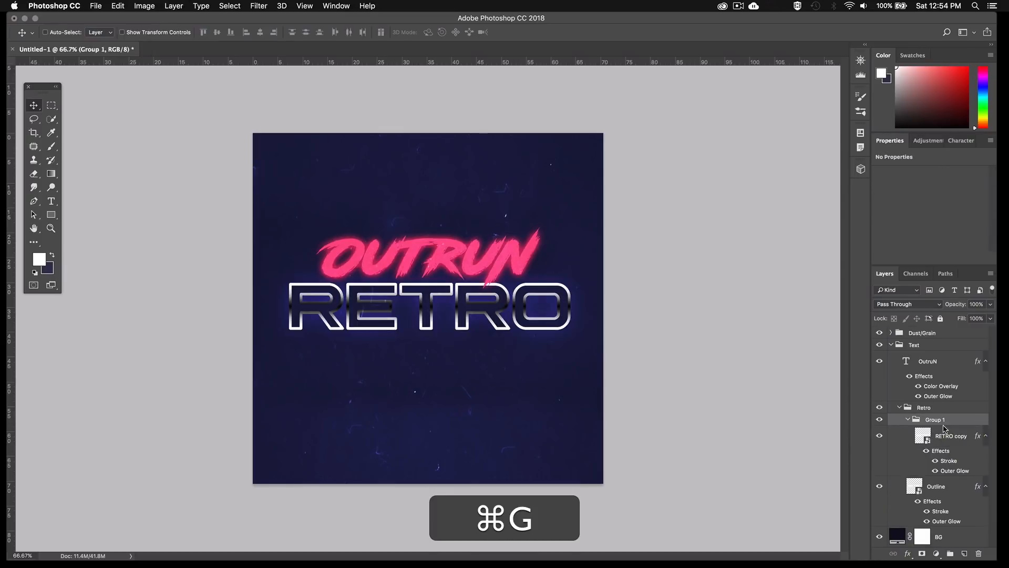
pyautogui.doubleClick(932, 420)
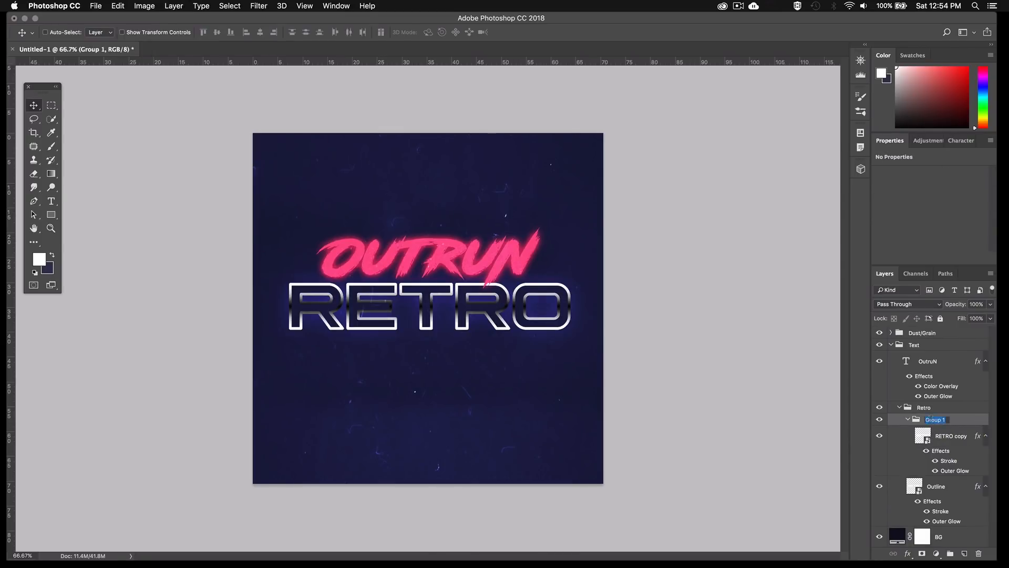
pyautogui.write('Chrome')
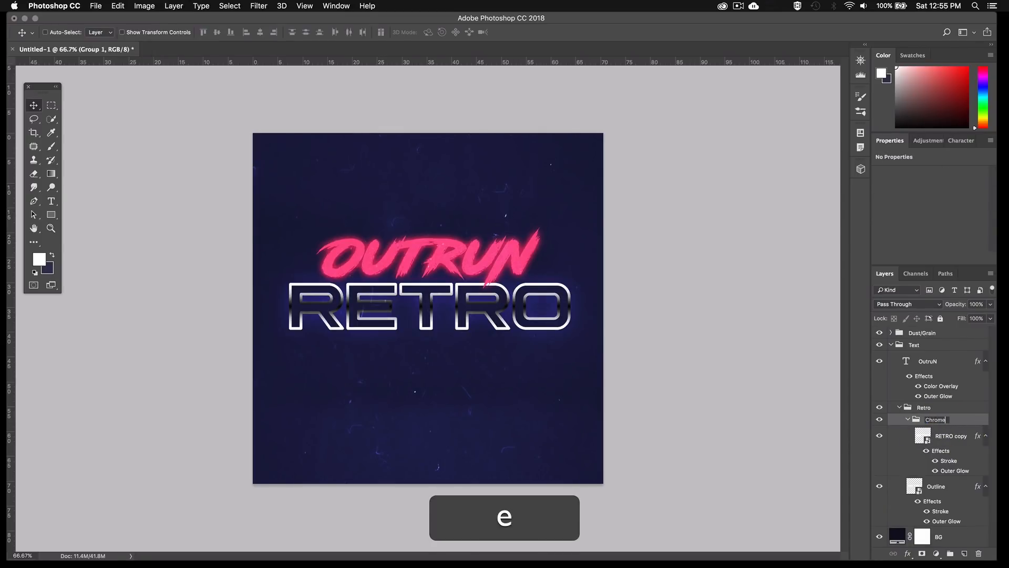
pyautogui.press('Return')
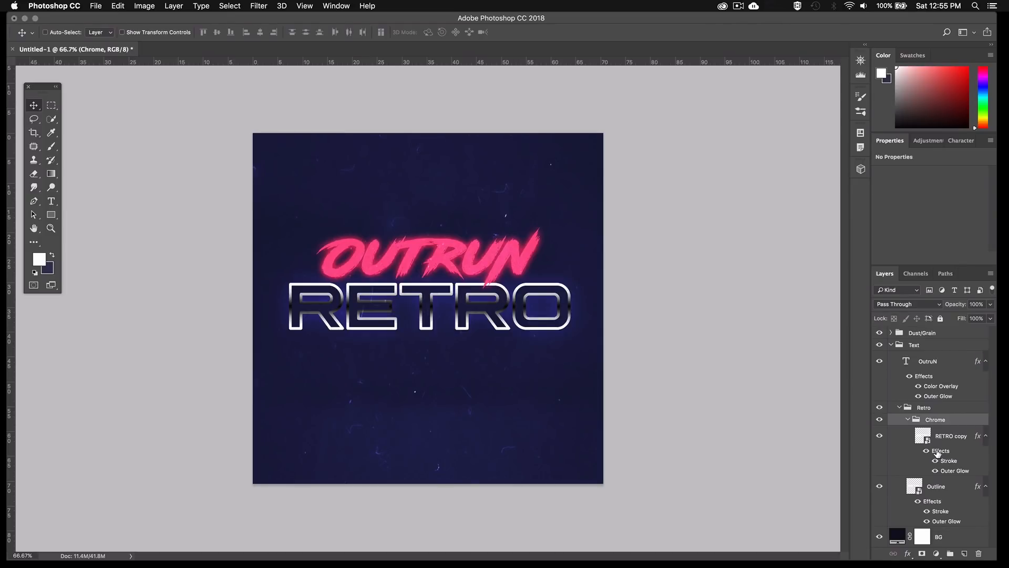
# Remove all layer effects from the RETRO copy layer and set its Fill to 100%
pyautogui.moveTo(937, 453); pyautogui.dragTo(979, 553)
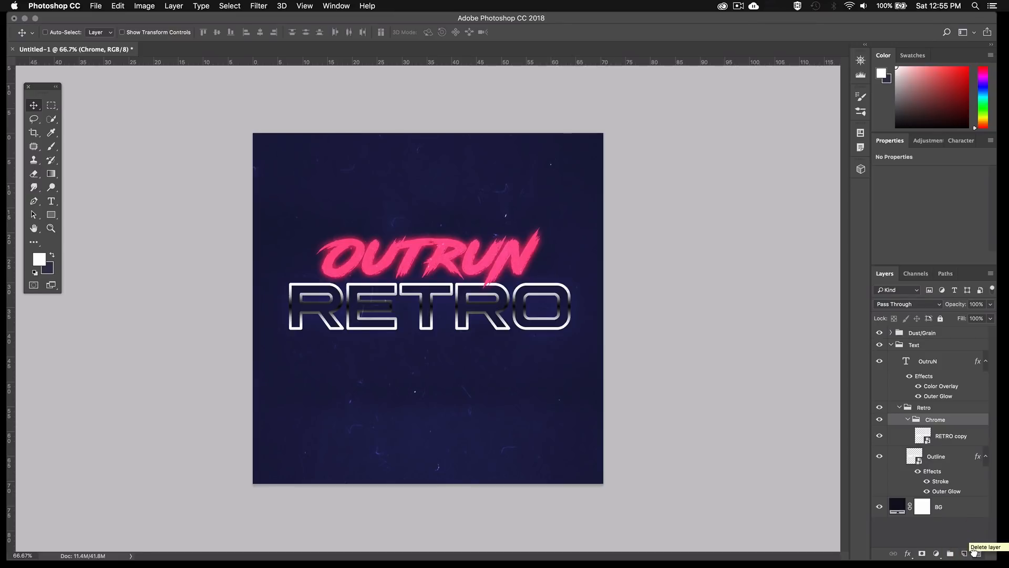
pyautogui.click(937, 437)
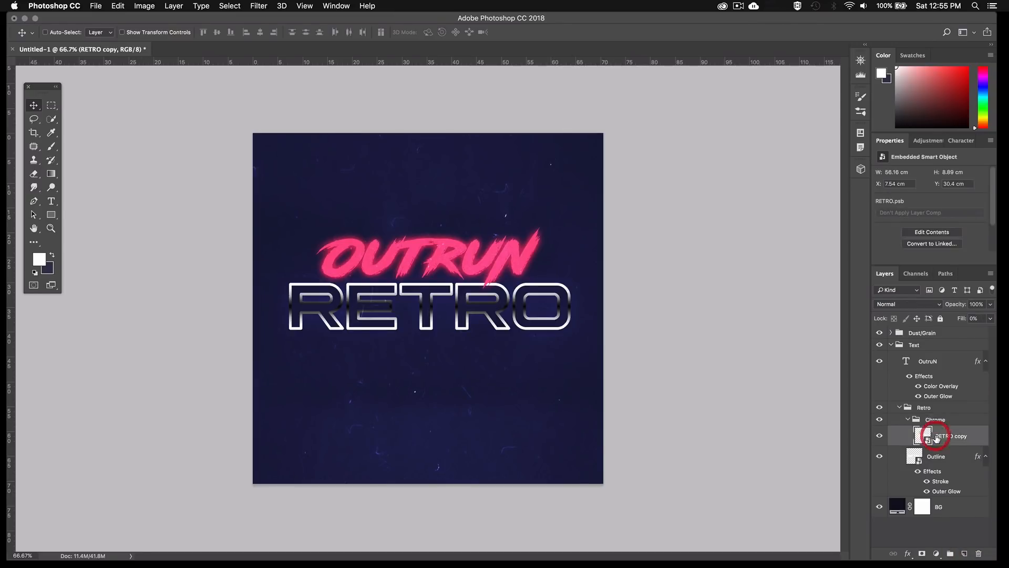
pyautogui.click(990, 318)
pyautogui.moveTo(940, 330); pyautogui.dragTo(1002, 334)
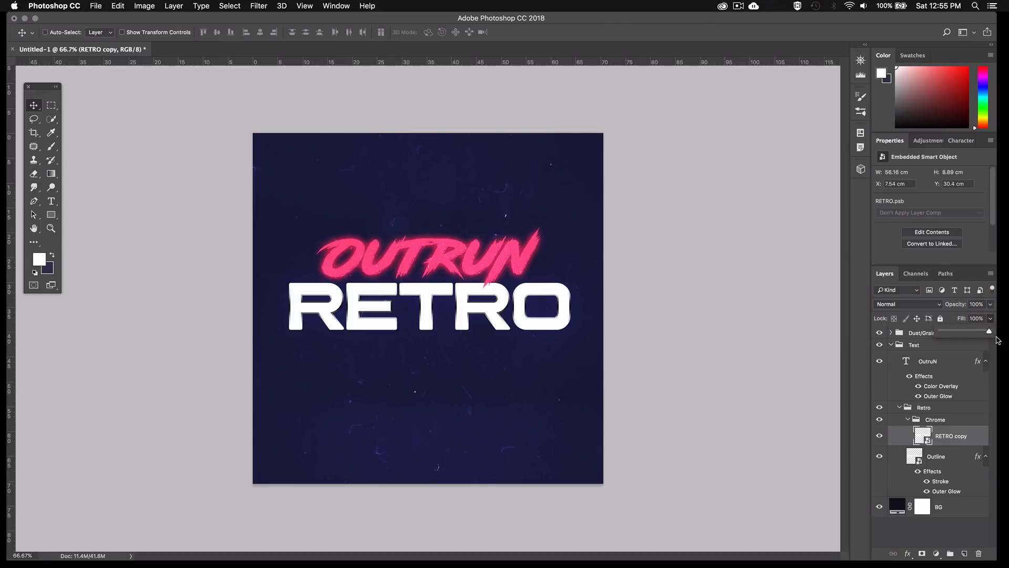
# Open the contents of the RETRO copy smart object for editing
pyautogui.click(951, 435)
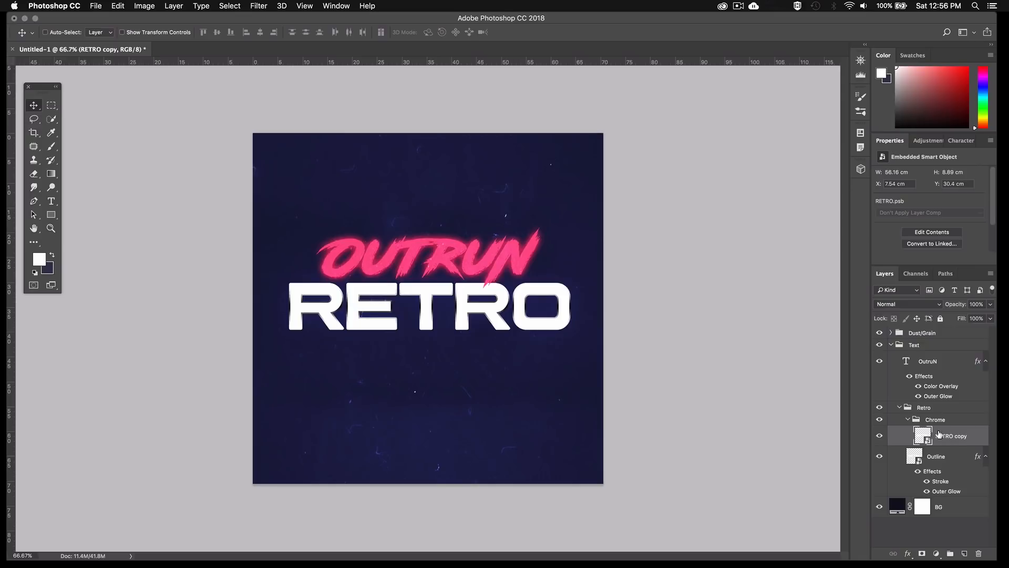
pyautogui.doubleClick(923, 435)
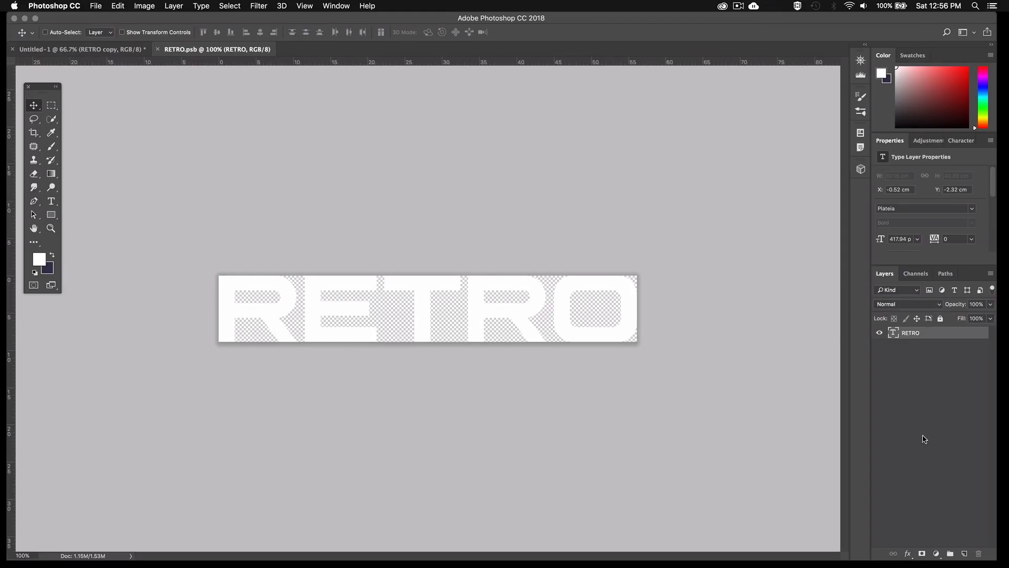
# Recolour the RETRO text inside the smart object to black (000000)
pyautogui.press('t')
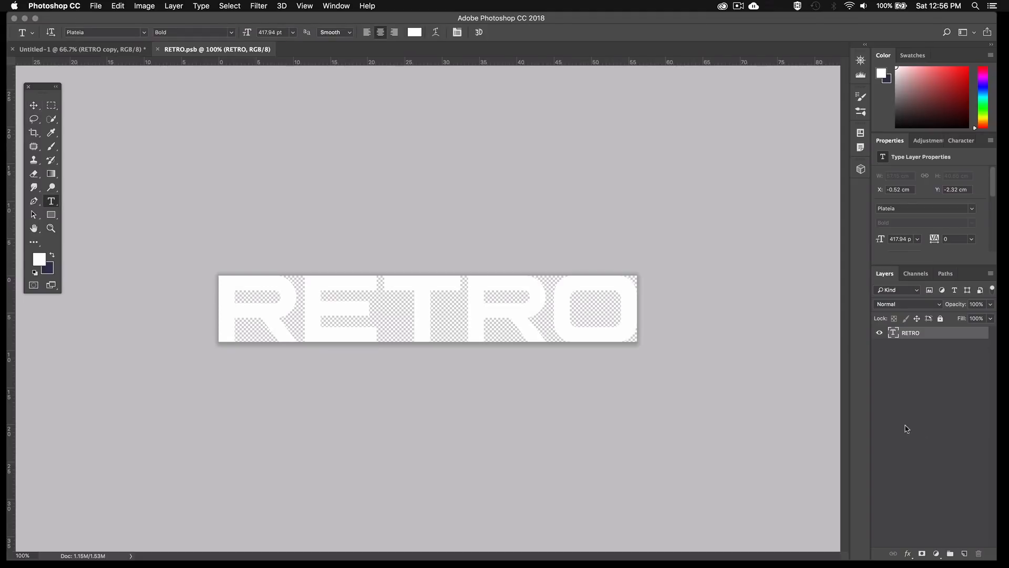
pyautogui.doubleClick(465, 305)
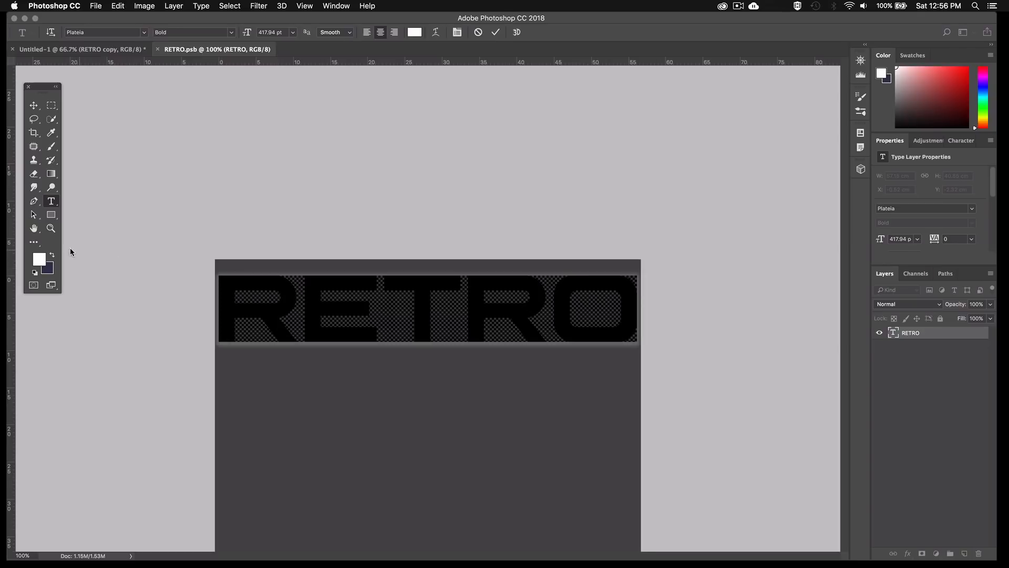
pyautogui.click(39, 261)
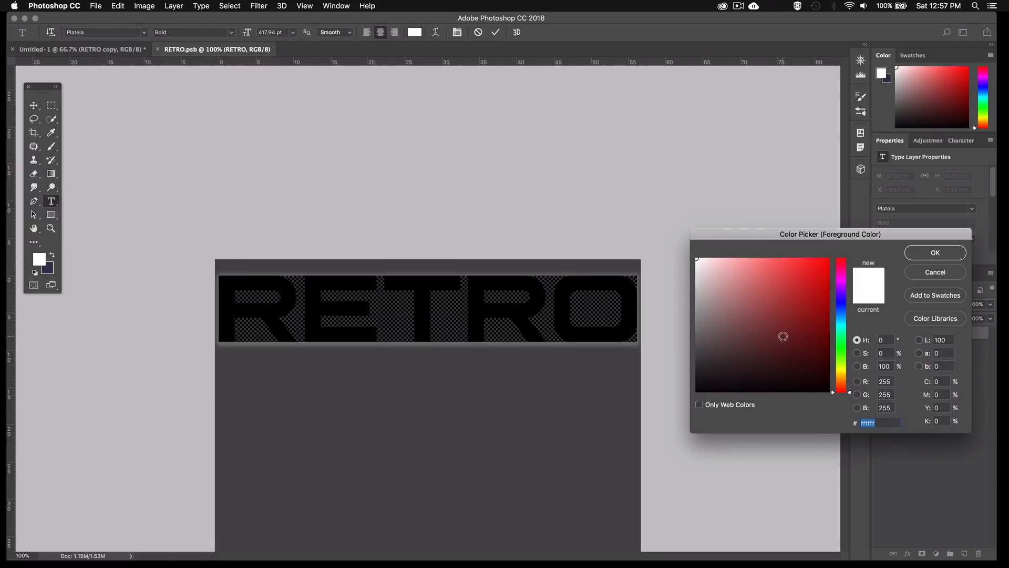
pyautogui.moveTo(782, 335); pyautogui.dragTo(844, 405)
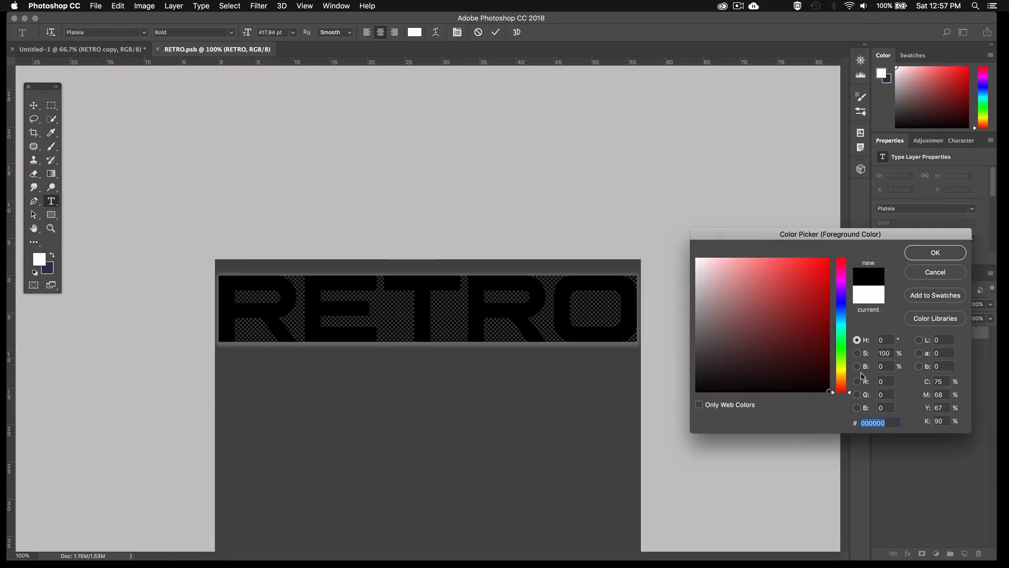
pyautogui.click(921, 254)
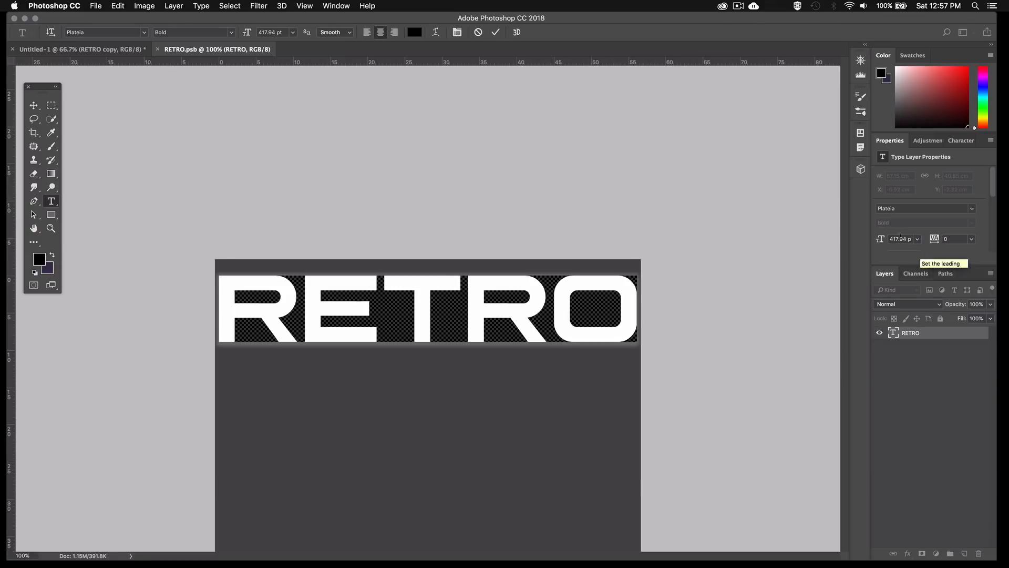
pyautogui.click(32, 102)
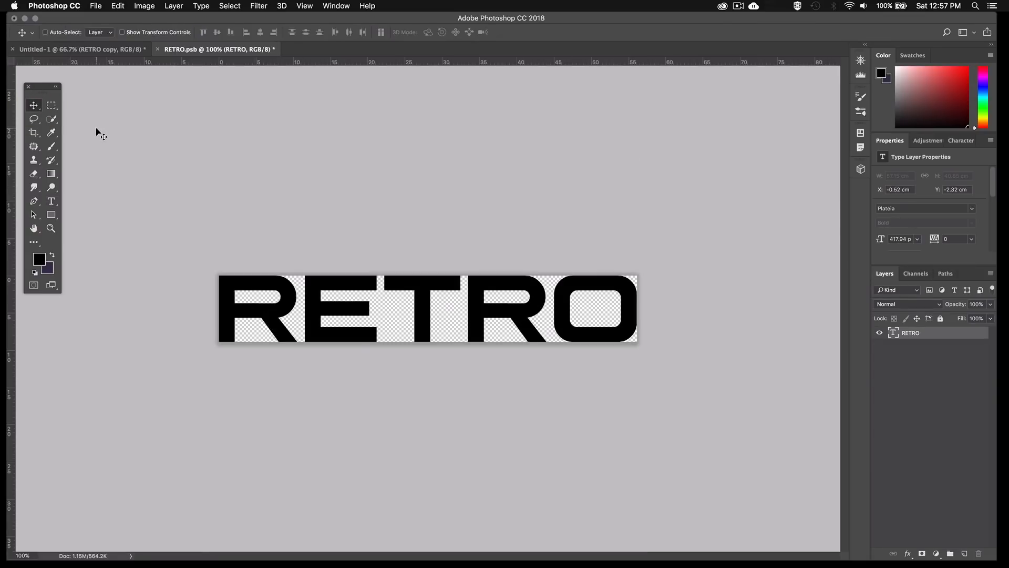
# Save the RETRO.psb smart object contents and close its document
pyautogui.press('super')
pyautogui.press('super+s')
pyautogui.click(158, 49)
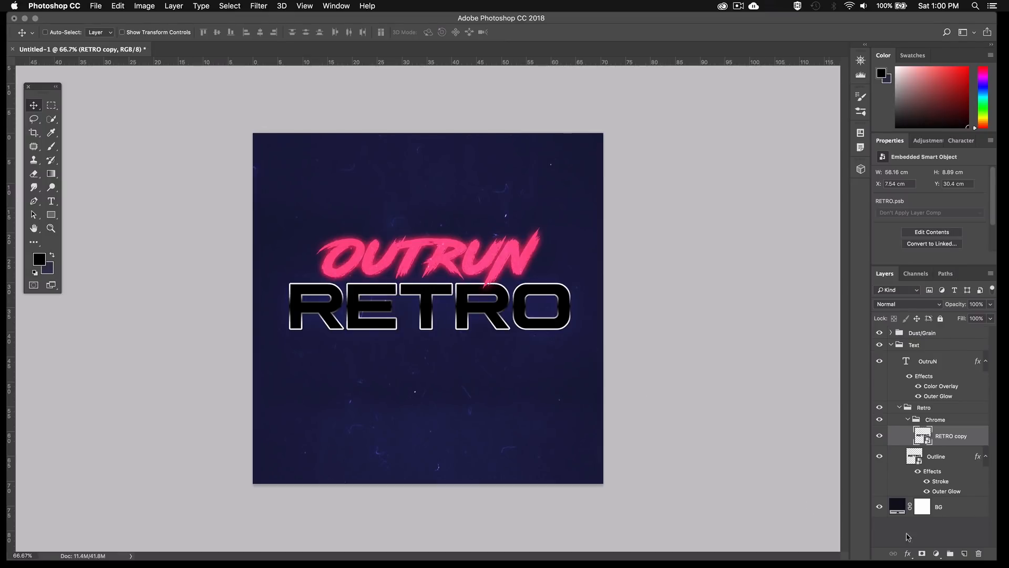
# On a new layer above RETRO copy, draw a white rectangle about 1783 x 248 px covering the lower half of RETRO
pyautogui.click(965, 554)
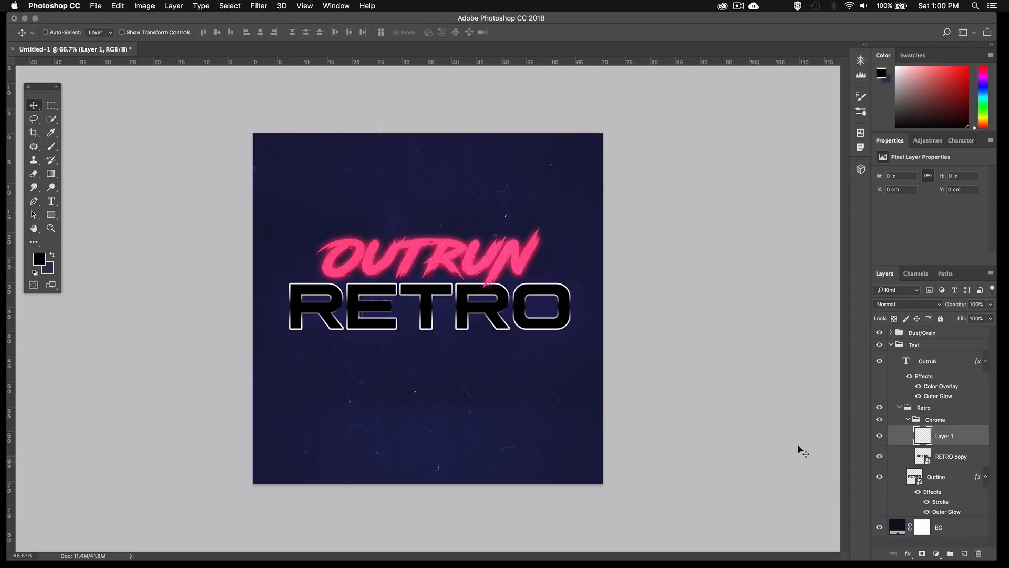
pyautogui.press('u')
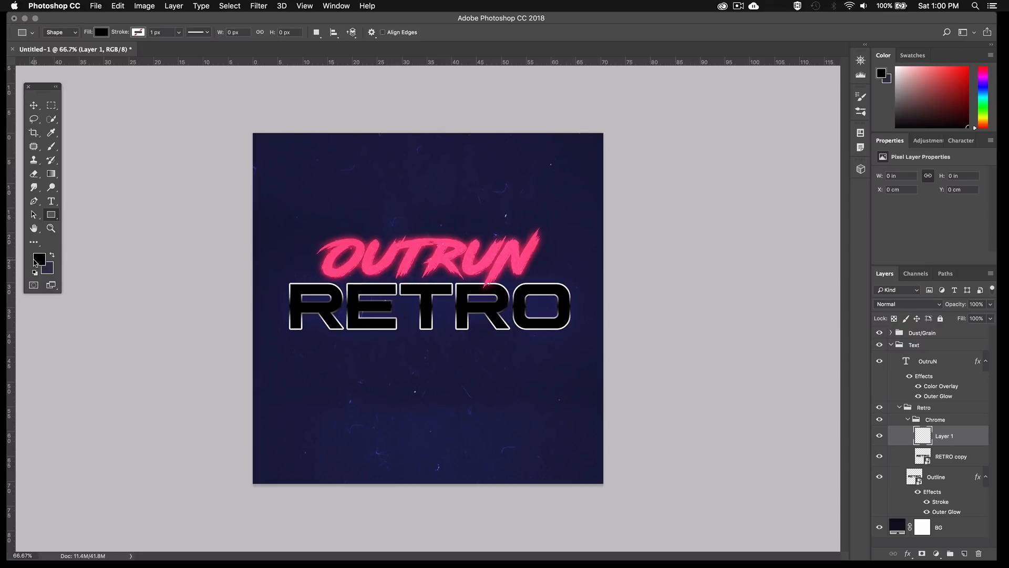
pyautogui.click(36, 261)
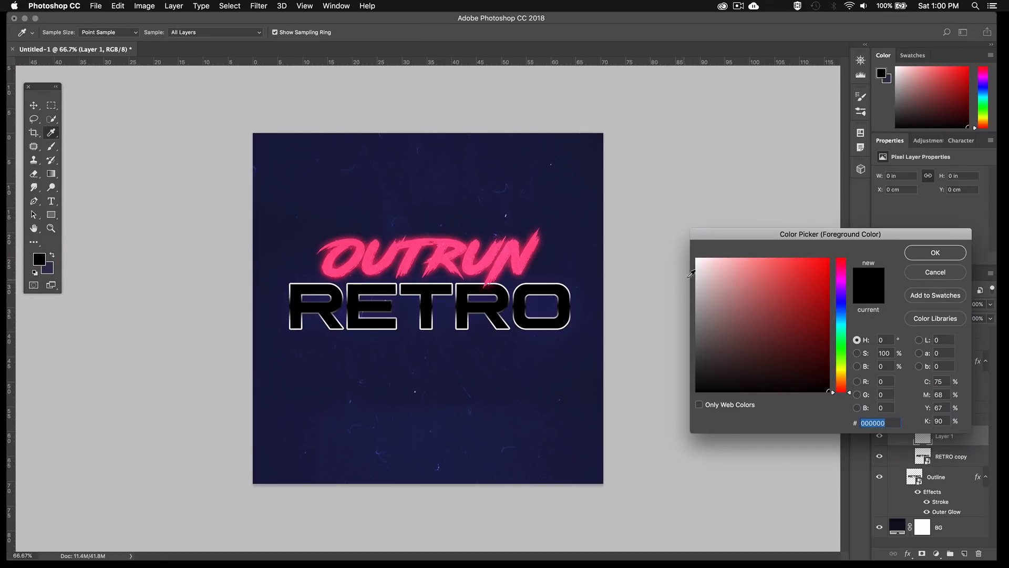
pyautogui.moveTo(697, 261); pyautogui.dragTo(687, 247)
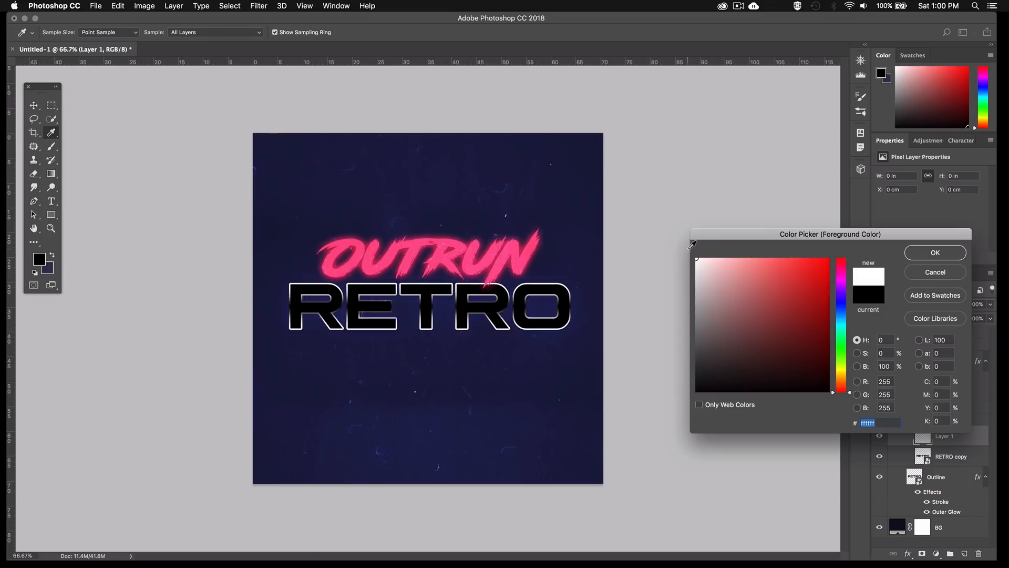
pyautogui.click(928, 255)
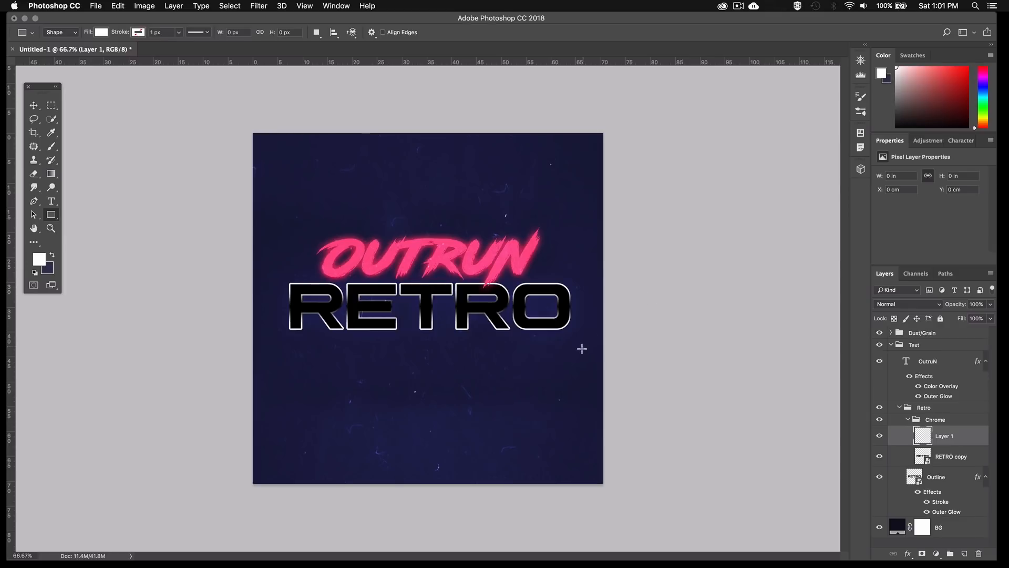
pyautogui.moveTo(582, 349); pyautogui.dragTo(268, 307)
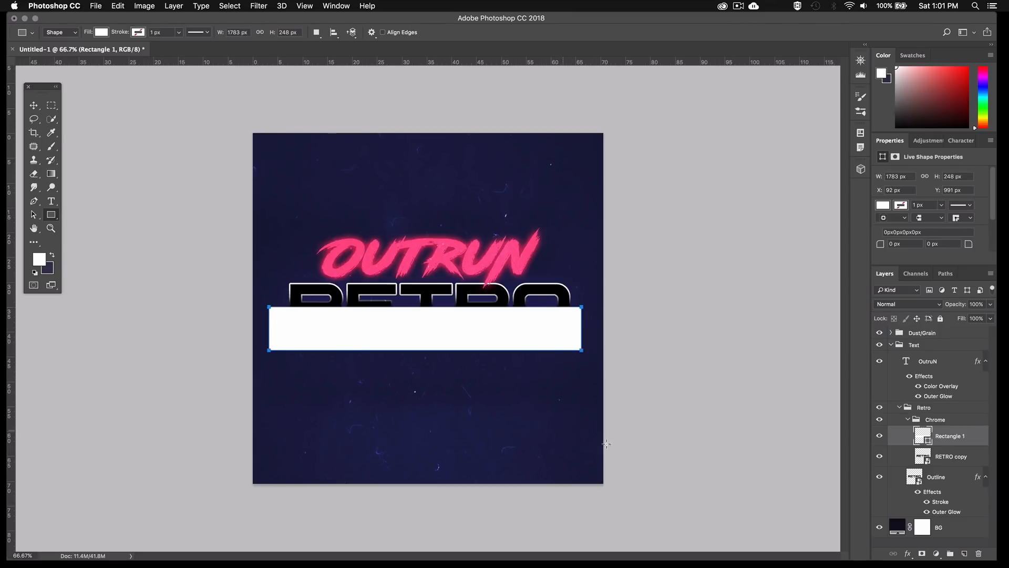
# Add a layer mask to the white rectangle and fade its upper edge with a short vertical black-to-white gradient
pyautogui.click(922, 554)
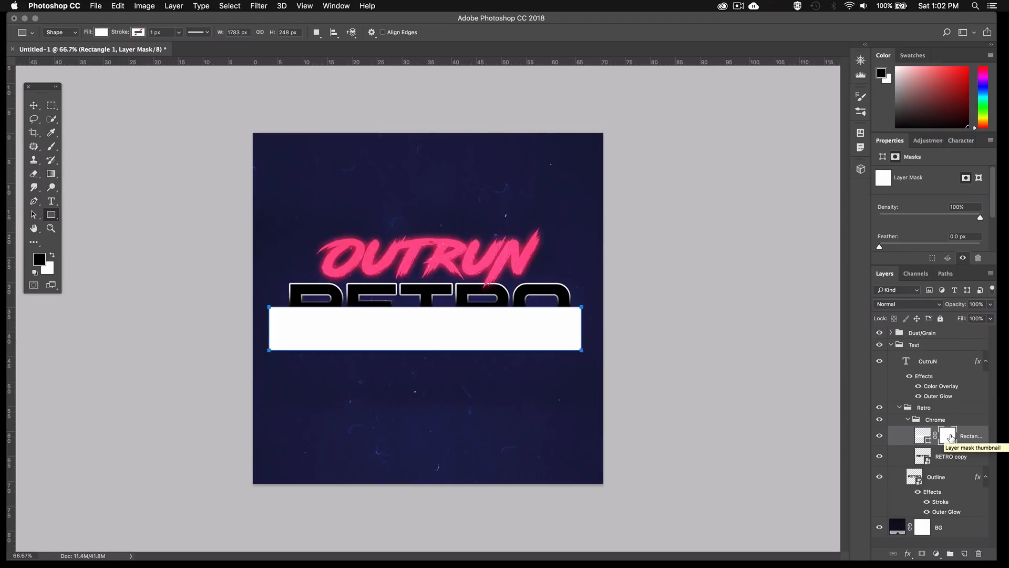
pyautogui.press('g')
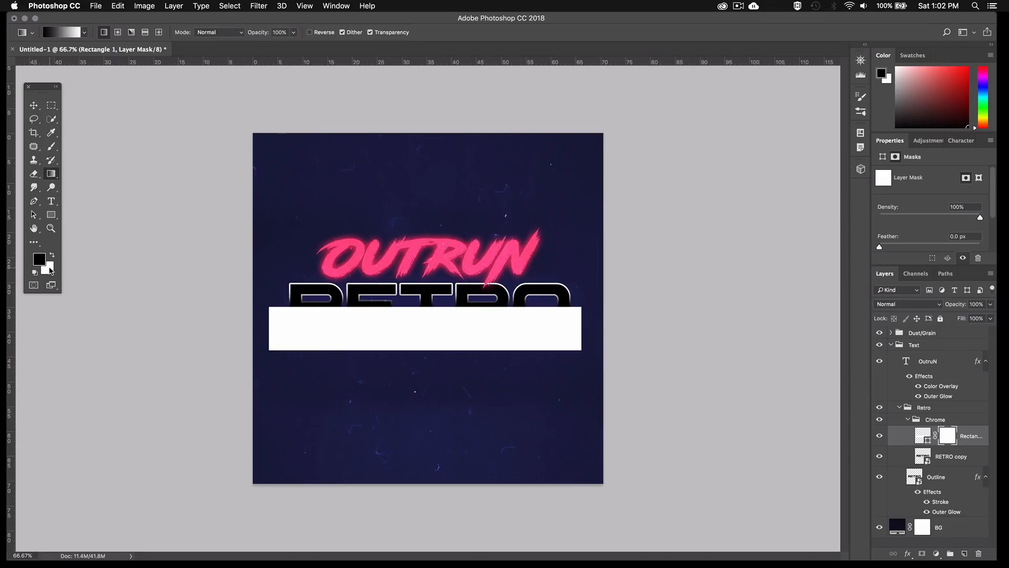
pyautogui.click(51, 256)
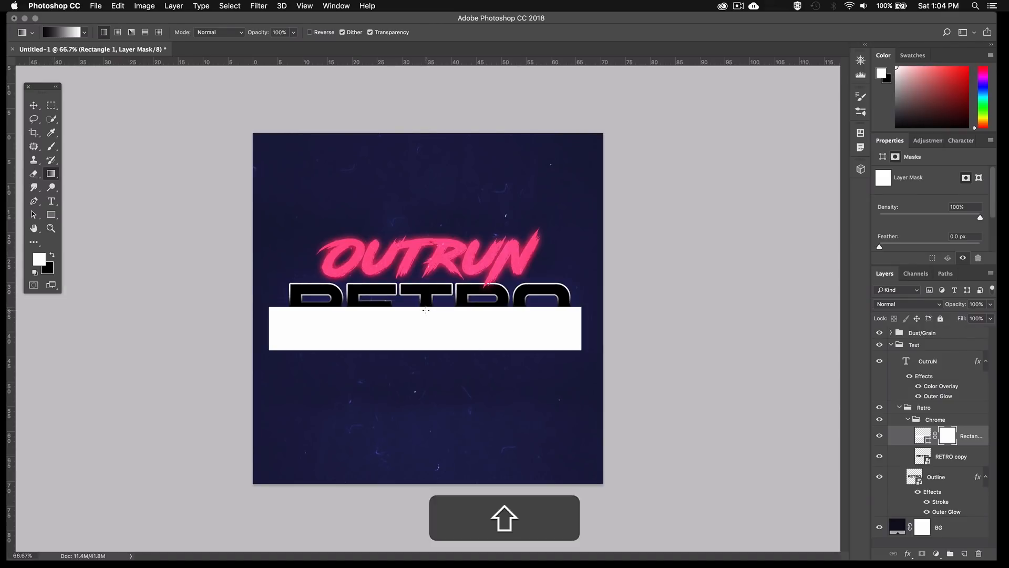
pyautogui.moveTo(425, 310); pyautogui.dragTo(424, 334)
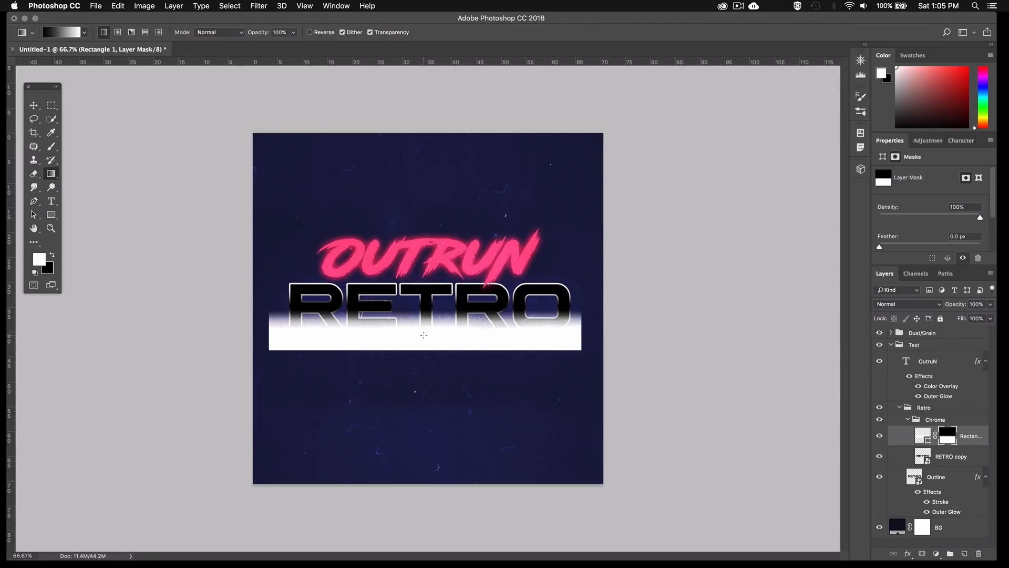
# Clip the masked rectangle to the RETRO copy layer with a clipping mask
pyautogui.click(924, 434)
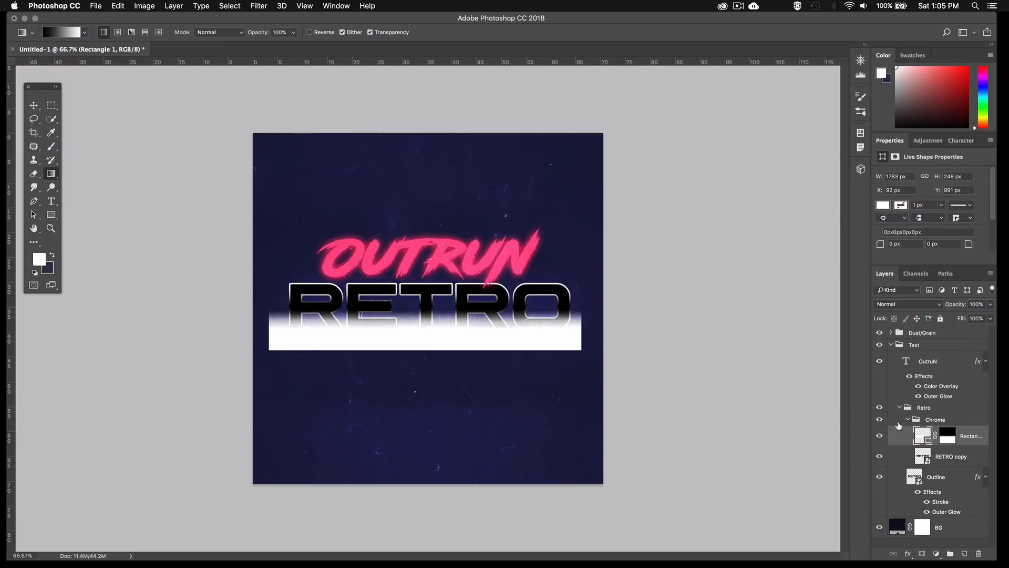
pyautogui.click(177, 7)
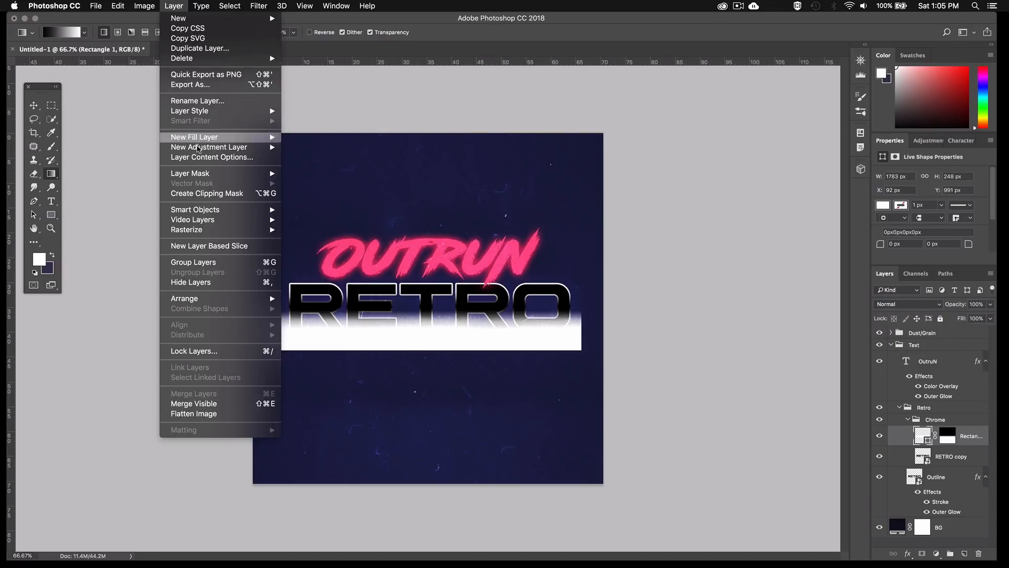
pyautogui.click(198, 194)
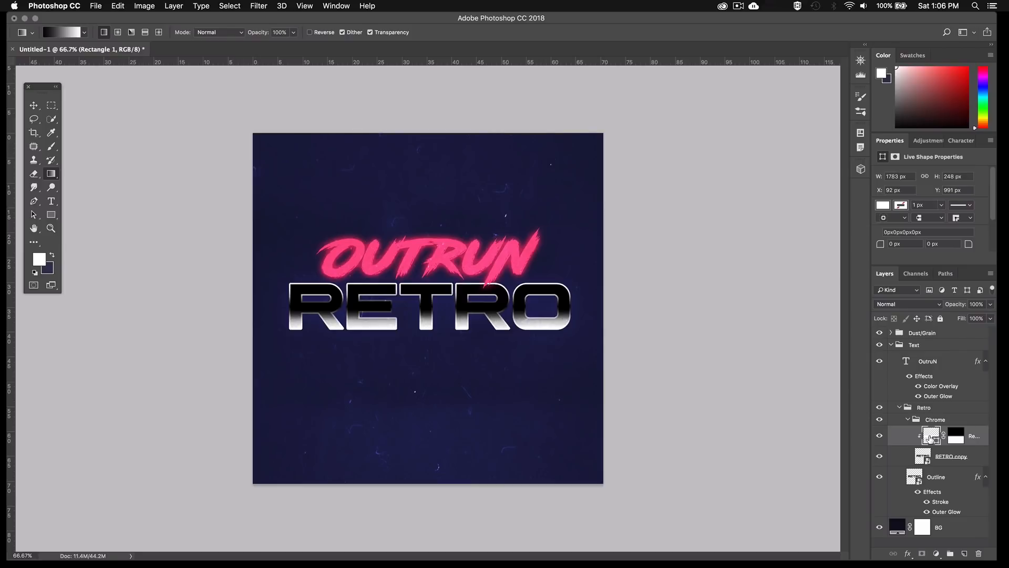
# Nudge the clipped rectangle vertically to a Y position of 998 px to adjust where the white fade starts
pyautogui.press('v')
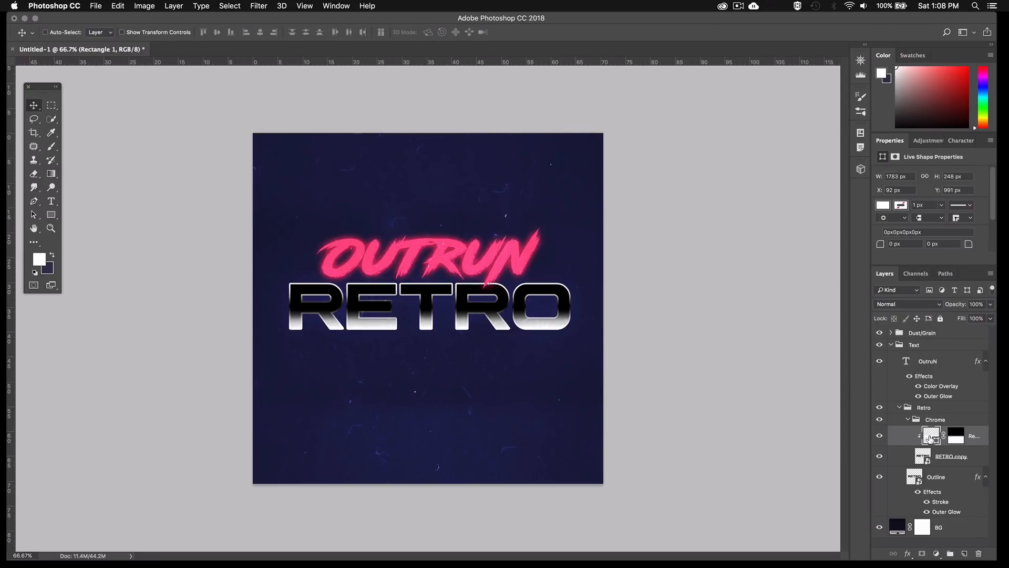
pyautogui.press('Down')
pyautogui.press('Down')
pyautogui.press('Down')
pyautogui.press('Down')
pyautogui.press('Down')
pyautogui.press('Down')
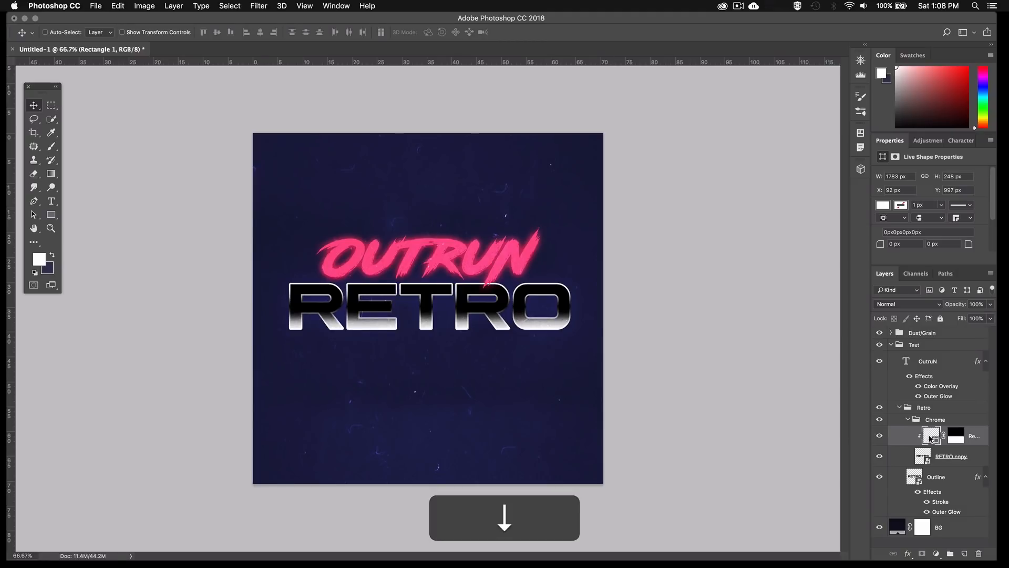
pyautogui.press('Down')
pyautogui.press('Down')
pyautogui.press('Down')
pyautogui.press('Down')
pyautogui.press('Down')
pyautogui.press('Down')
pyautogui.press('Down')
pyautogui.press('Down')
pyautogui.press('Down')
pyautogui.press('Down')
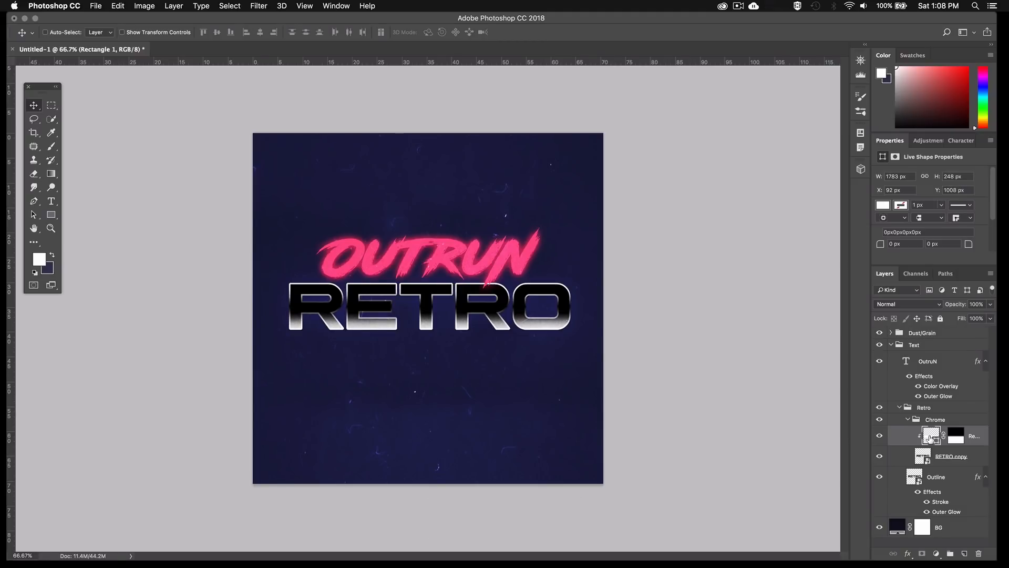
pyautogui.hotkey('shift', 'Up')
pyautogui.hotkey('shift', 'Down')
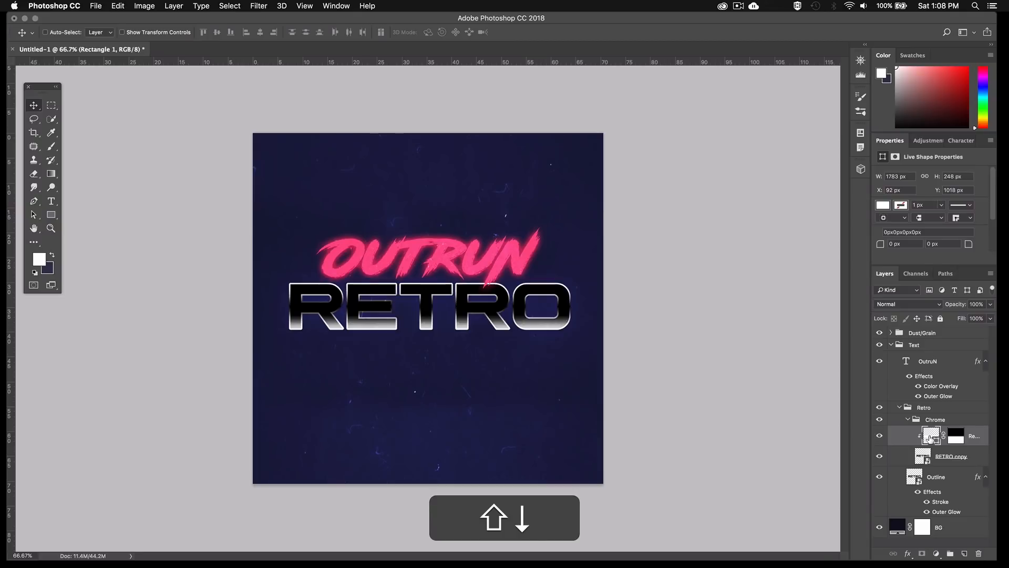
pyautogui.hotkey('shift', 'Up')
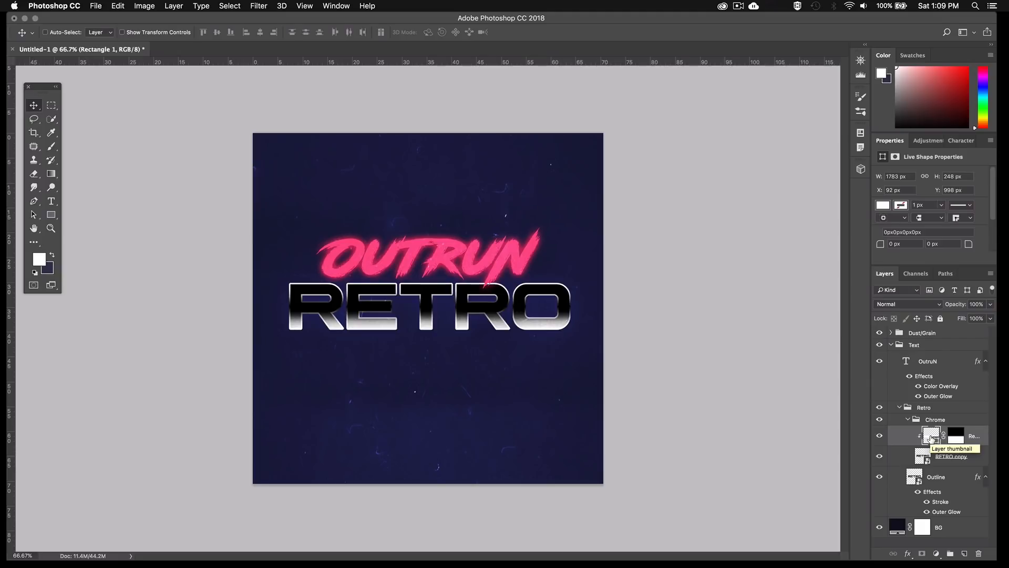
# Duplicate the clipped rectangle without its layer mask and move the copy up over the upper half of RETRO
pyautogui.press('super+j')
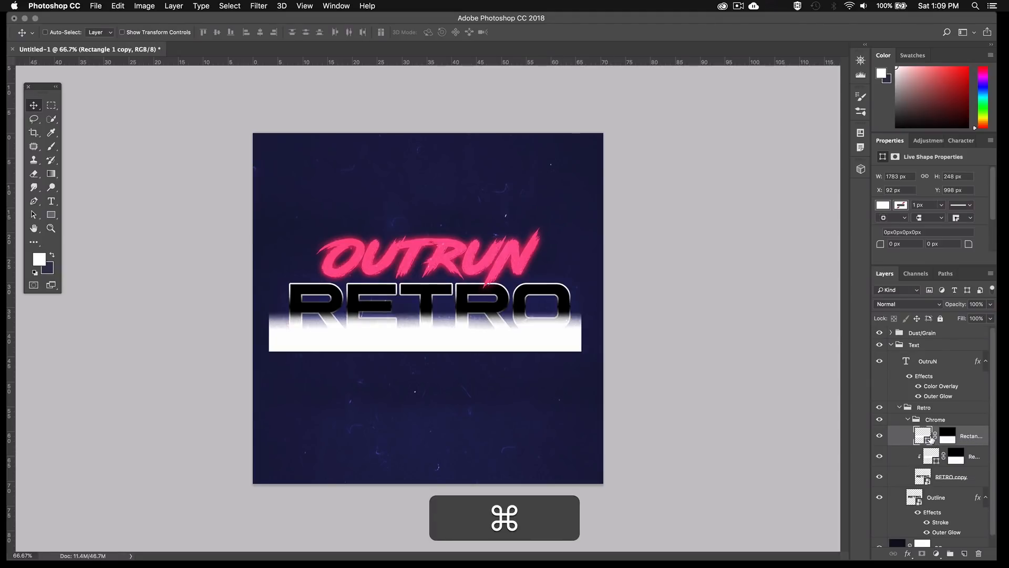
pyautogui.moveTo(932, 440); pyautogui.dragTo(980, 556)
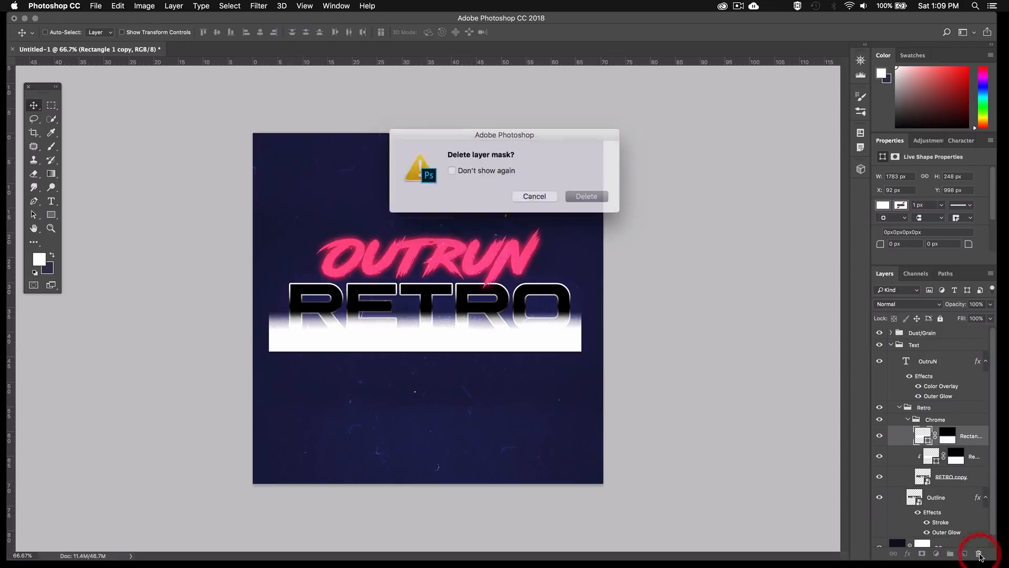
pyautogui.press('Return')
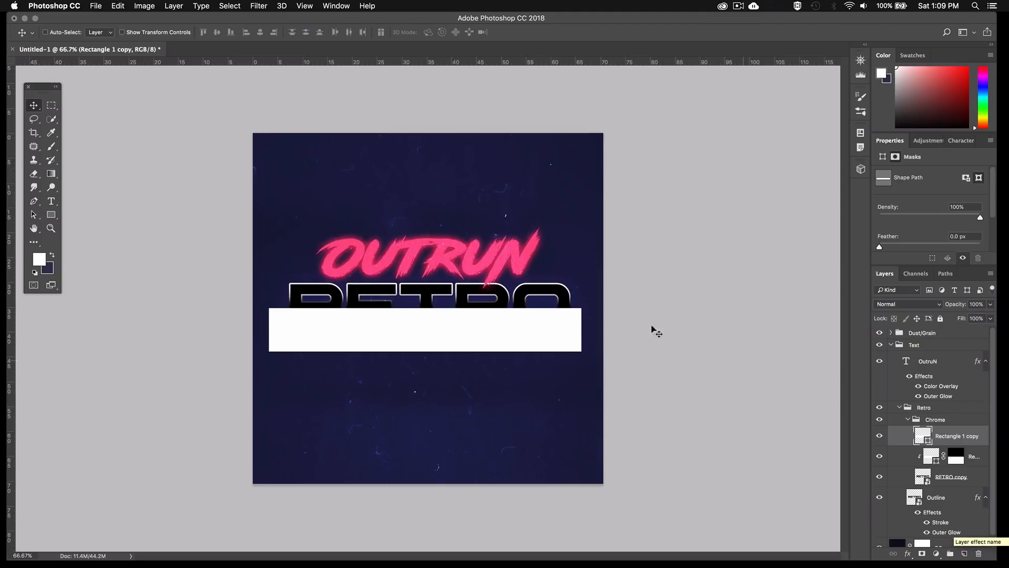
pyautogui.moveTo(467, 332); pyautogui.dragTo(481, 283)
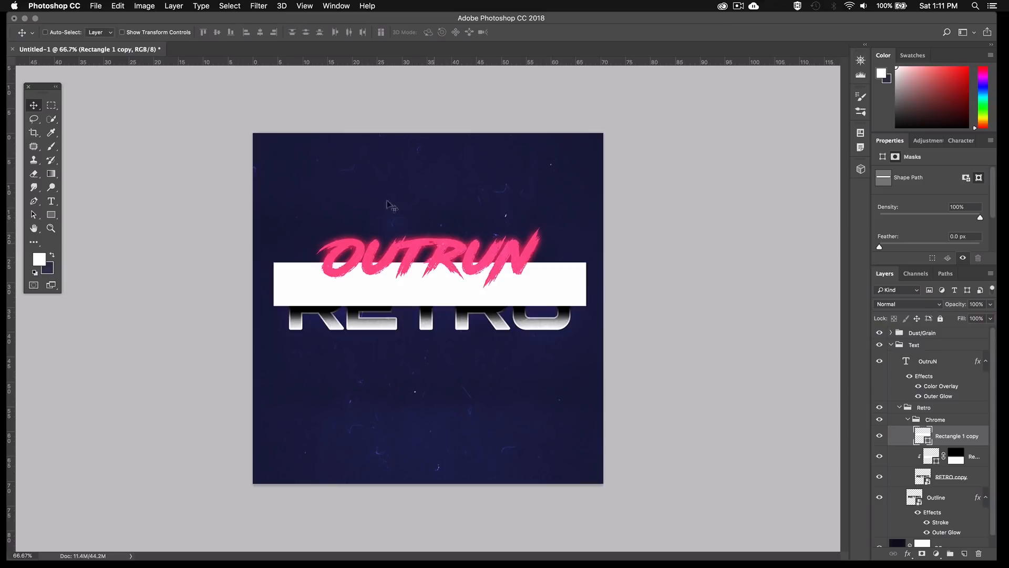
# Start the Wave distortion filter on the rectangle copy, converting the shape to a smart object
pyautogui.click(258, 5)
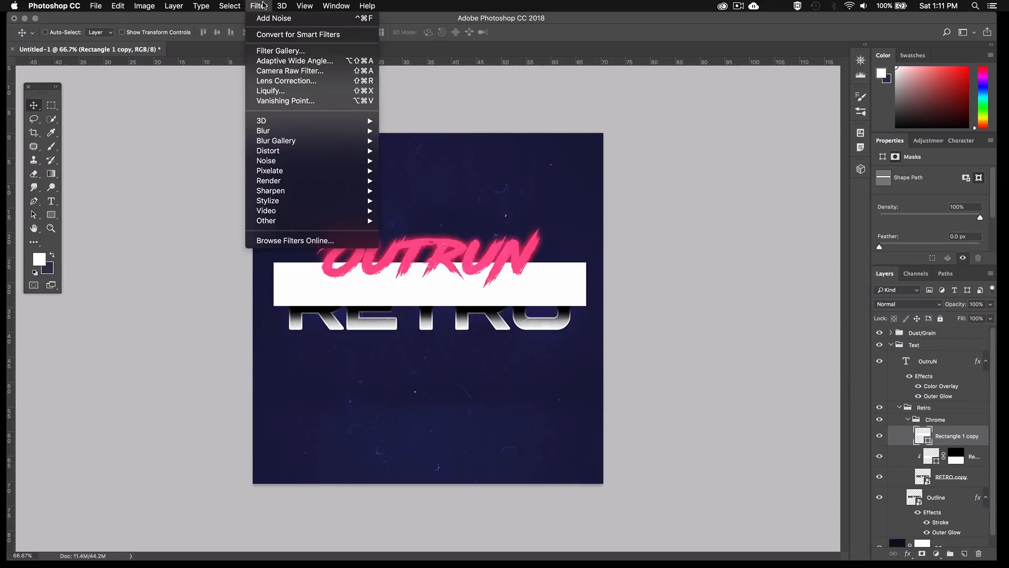
pyautogui.moveTo(339, 153)
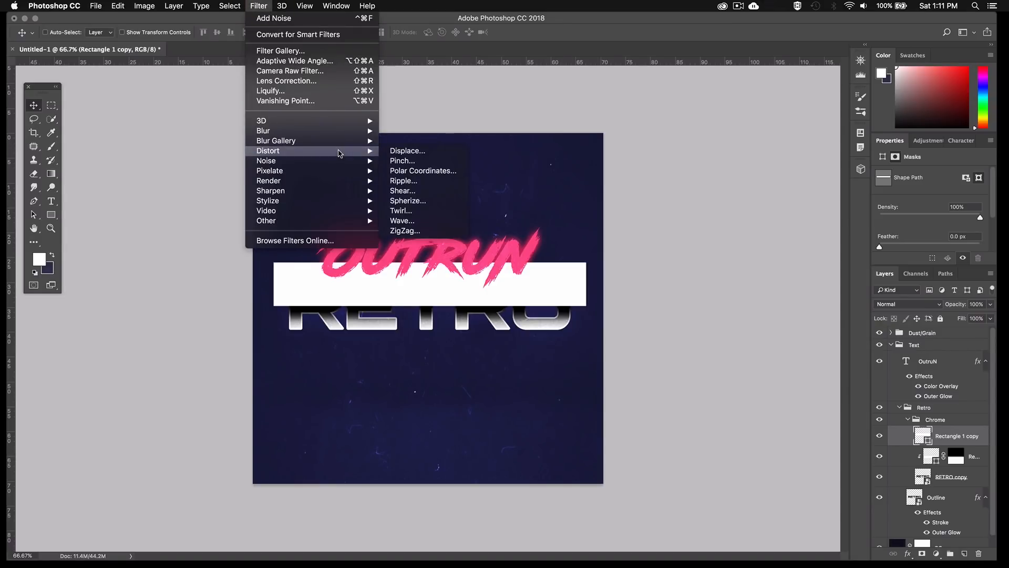
pyautogui.click(406, 221)
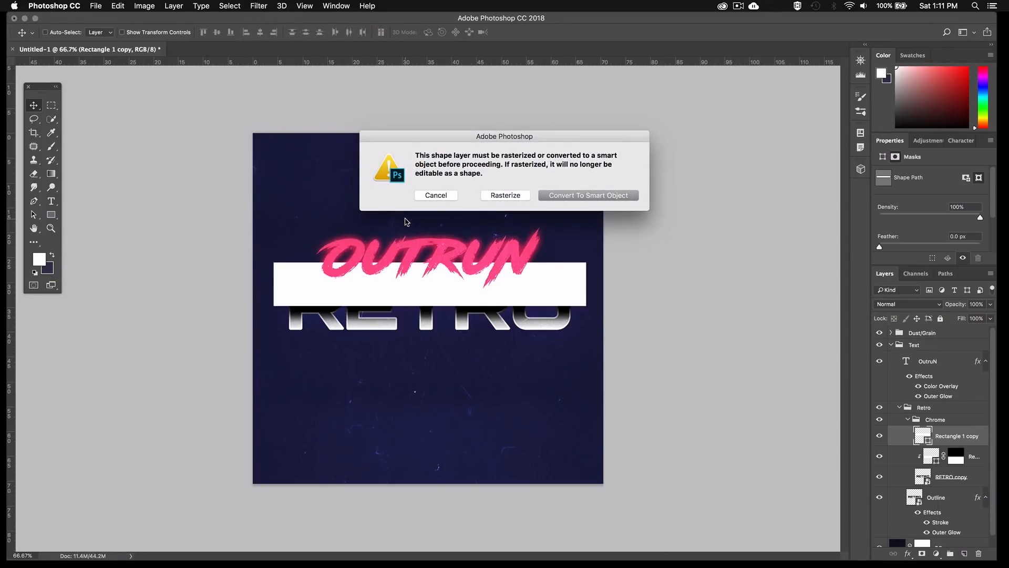
pyautogui.click(545, 194)
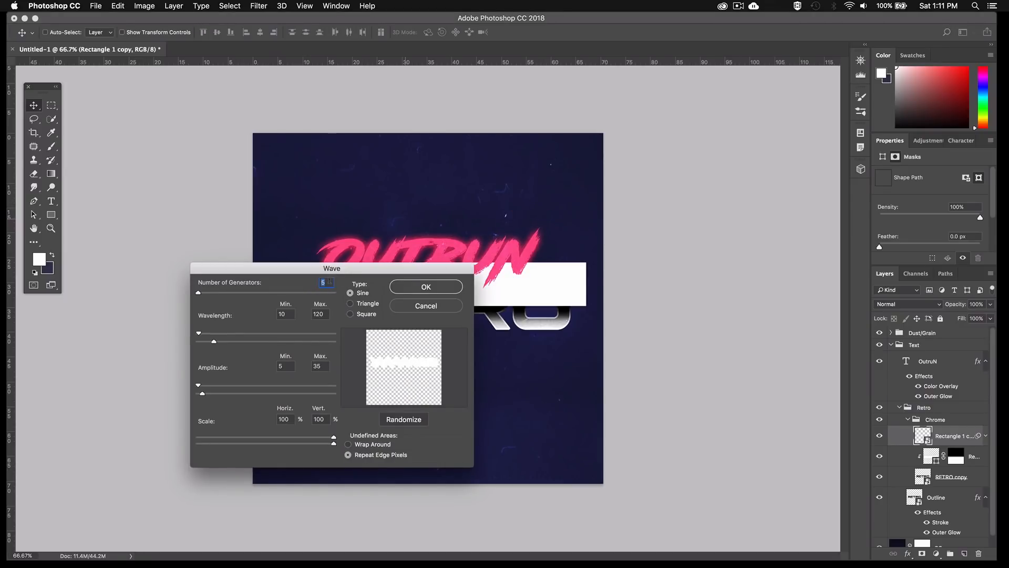
# Set the Wave filter's wavelength to a minimum of 59 and a maximum of 60
pyautogui.moveTo(324, 282); pyautogui.dragTo(309, 284)
pyautogui.click(289, 313)
pyautogui.write('59')
pyautogui.press('Tab')
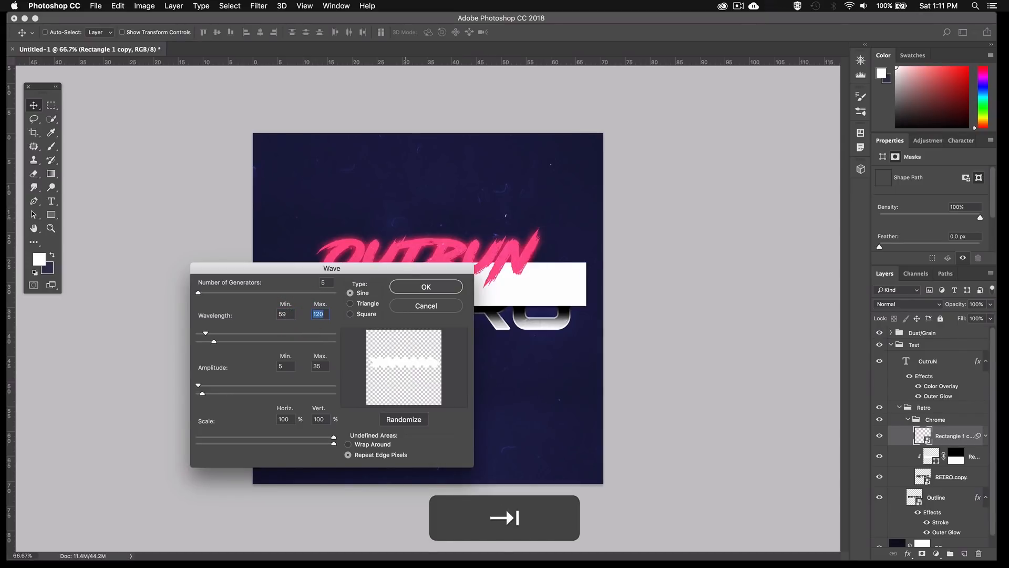
pyautogui.write('60')
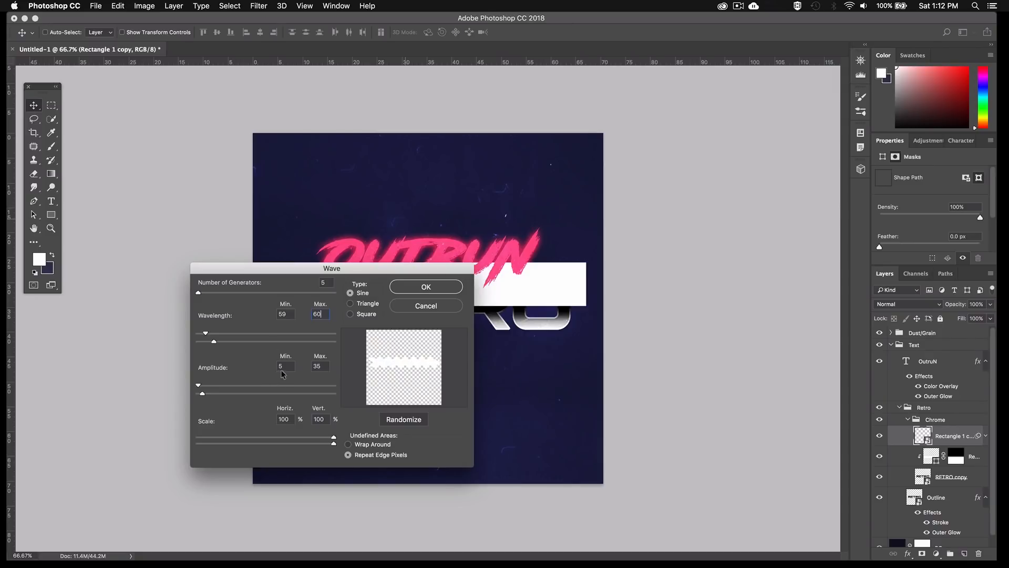
# Set the Wave filter's minimum amplitude to 25 and vertical scale to 30%, and apply it to the rectangle copy
pyautogui.press('Tab')
pyautogui.write('25')
pyautogui.doubleClick(325, 419)
pyautogui.write('30')
pyautogui.click(418, 288)
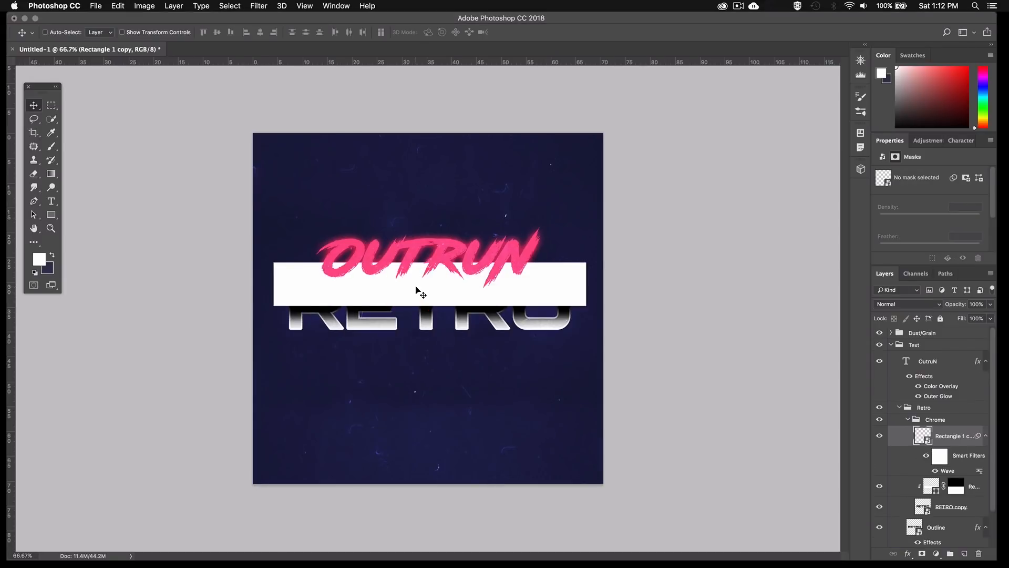
# Add a layer mask to the waved rectangle copy, fade its upper part with a vertical gradient, and clip it to the RETRO lettering
pyautogui.click(922, 554)
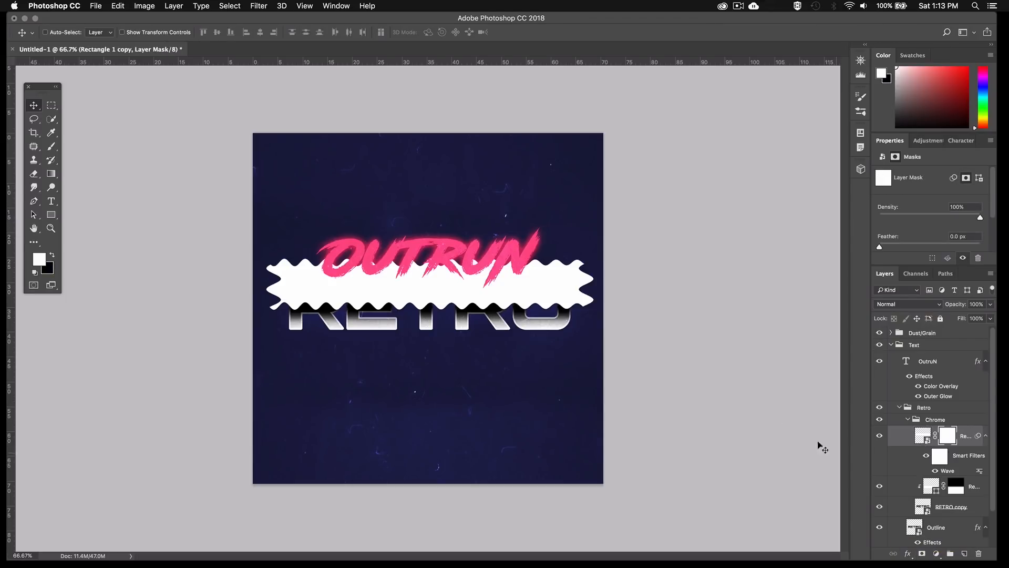
pyautogui.press('g')
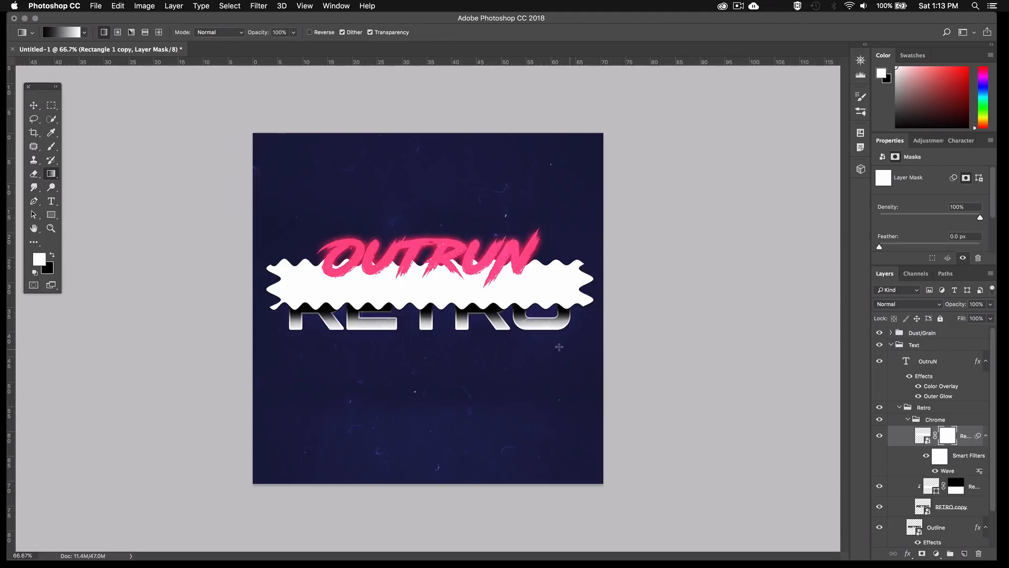
pyautogui.moveTo(441, 264); pyautogui.dragTo(439, 319)
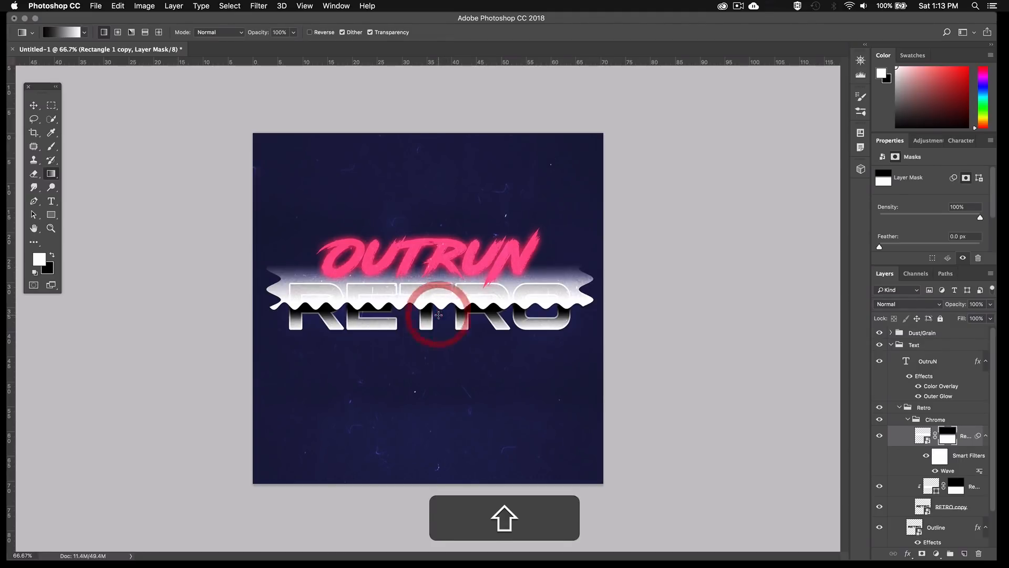
pyautogui.moveTo(444, 284); pyautogui.dragTo(441, 315)
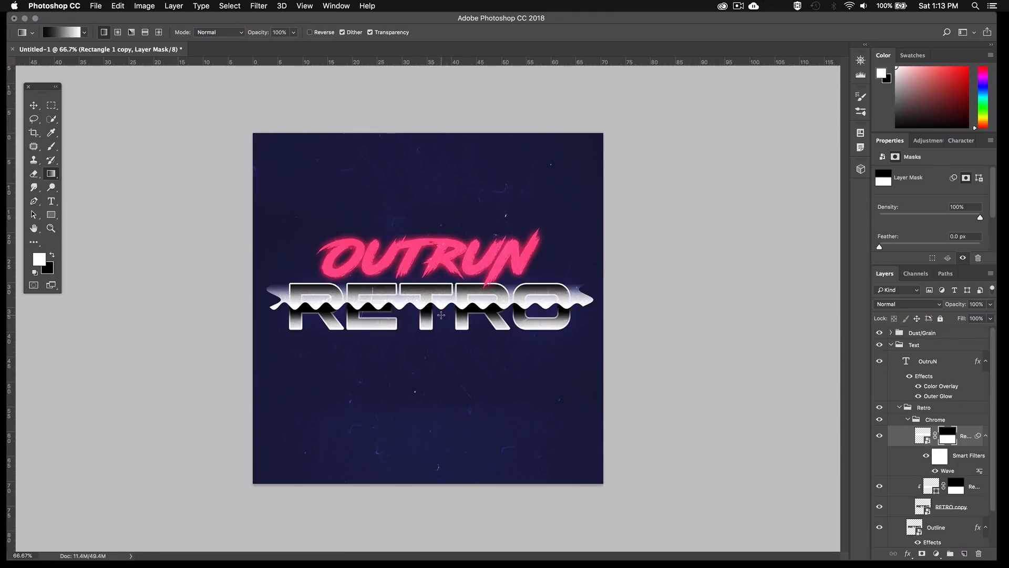
pyautogui.click(175, 7)
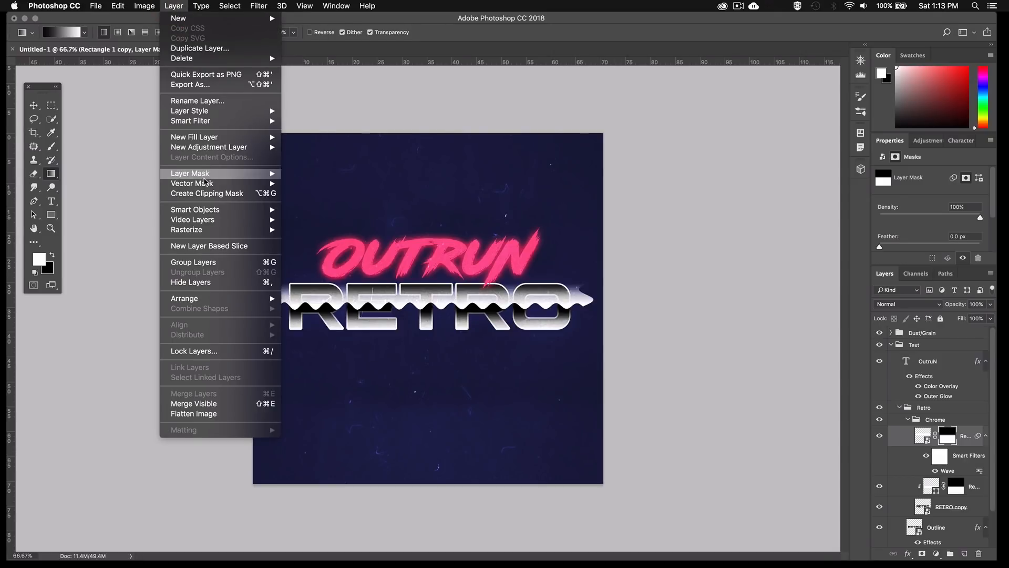
pyautogui.click(202, 194)
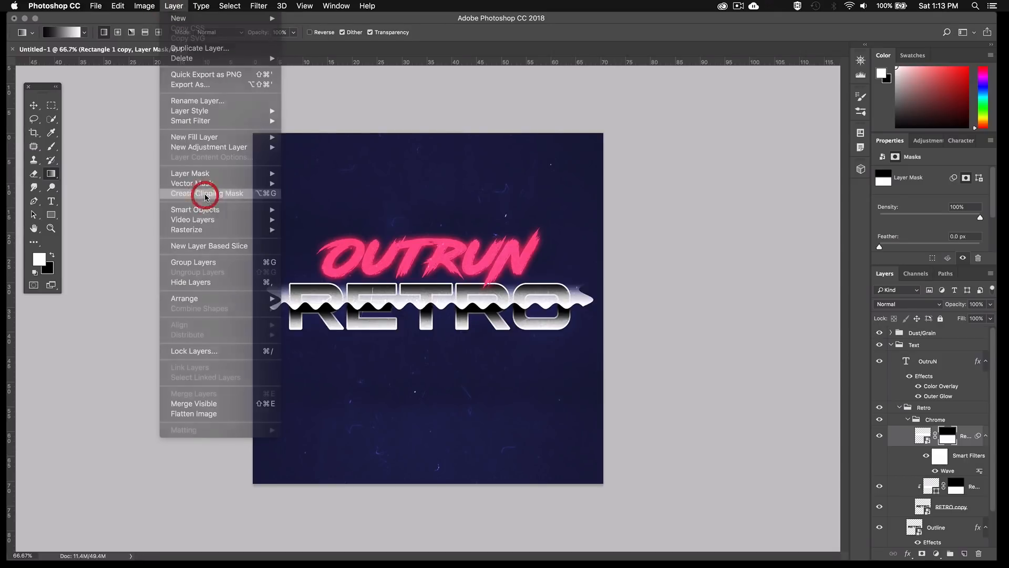
# Transform the rectangle copy without its mask to about 81.42 cm wide and 7.66 cm high, keeping its lower edge in place
pyautogui.click(937, 436)
pyautogui.press('super+t')
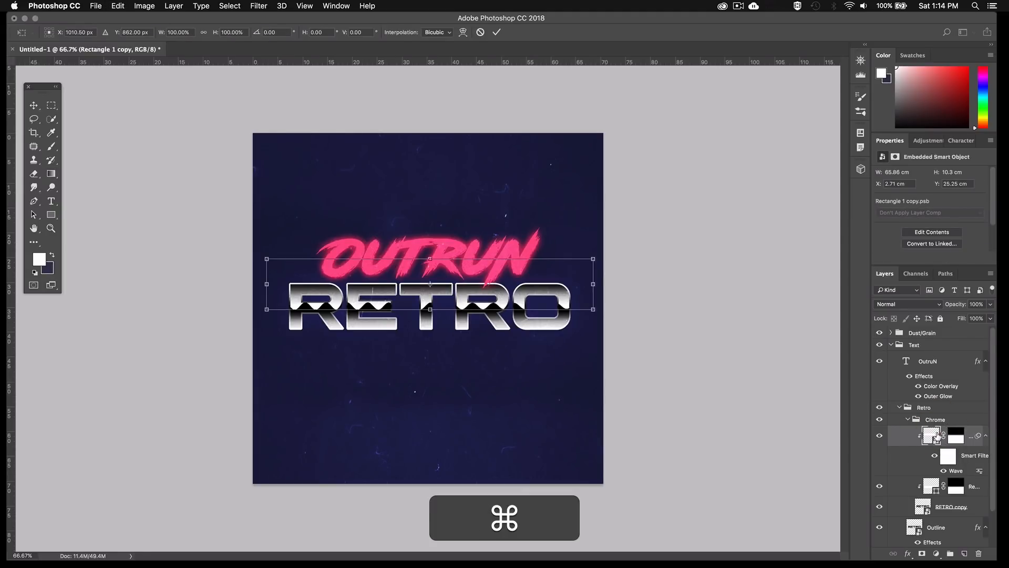
pyautogui.moveTo(593, 284); pyautogui.dragTo(632, 263)
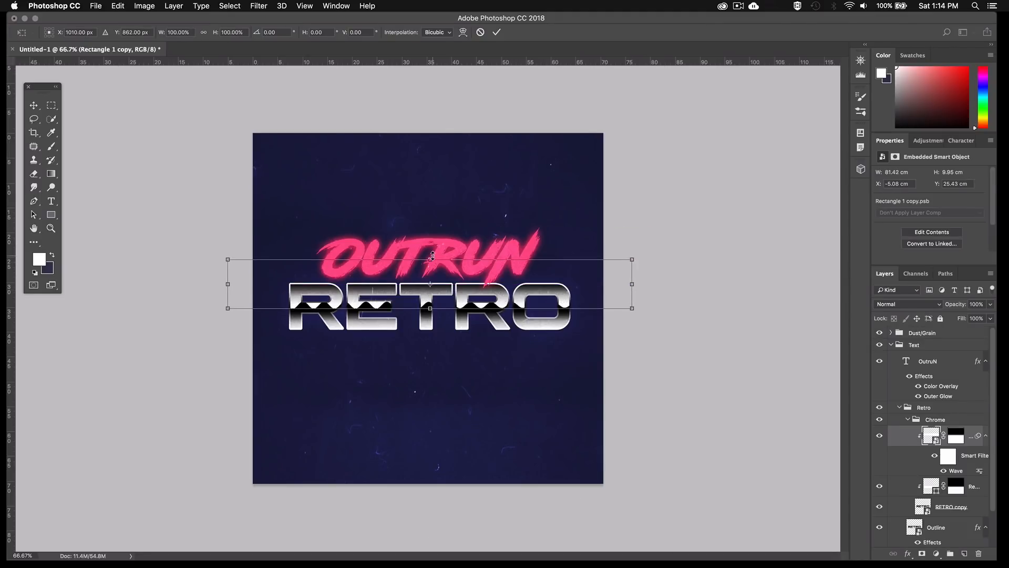
pyautogui.moveTo(432, 256); pyautogui.dragTo(432, 271)
pyautogui.press('Return')
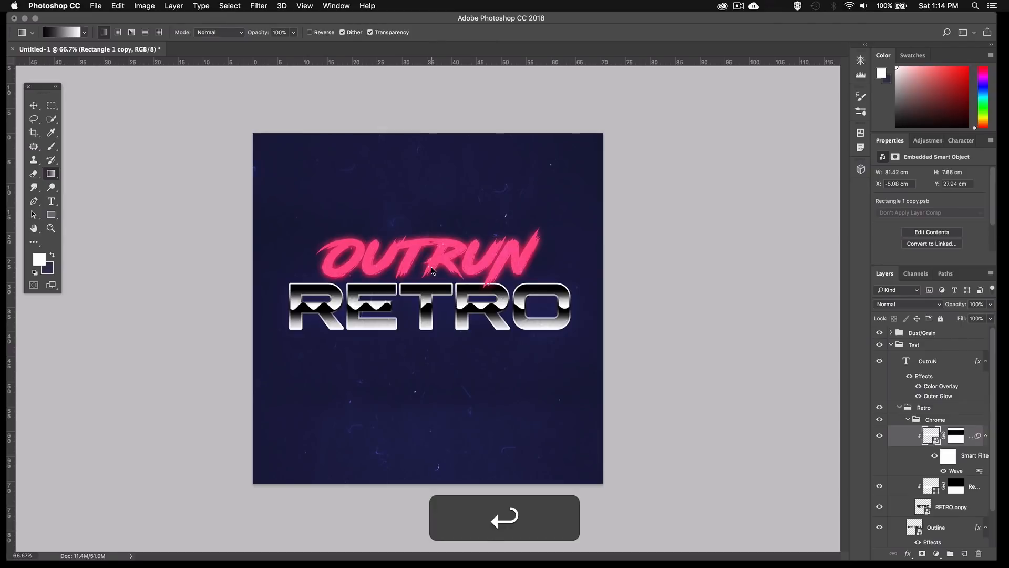
pyautogui.press('Up')
pyautogui.press('super+Up')
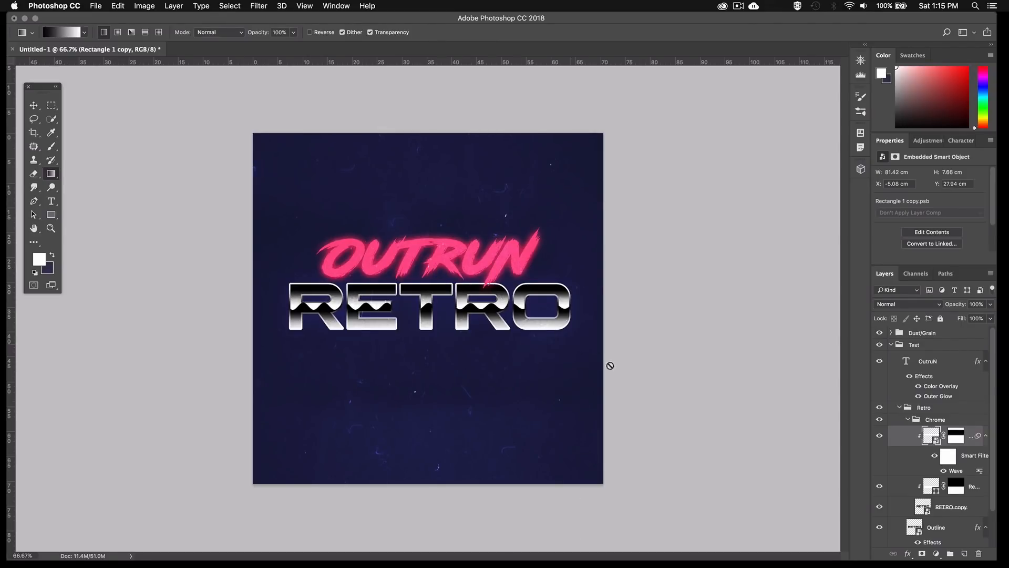
# Place a duplicate of the Outline layer, stripped of its layer effects, above the Chrome group inside the Retro group
pyautogui.click(959, 539)
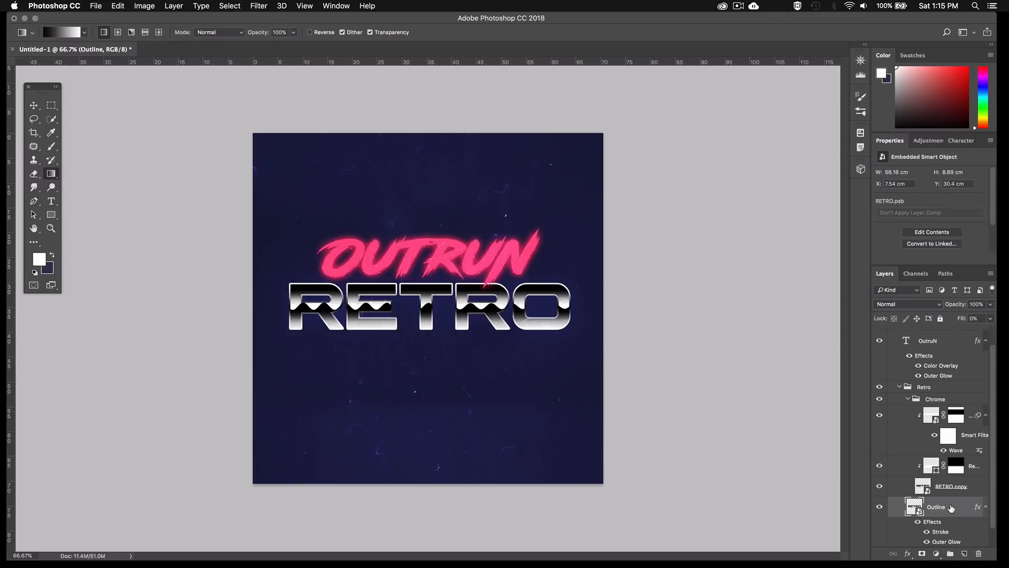
pyautogui.press('super')
pyautogui.press('super+j')
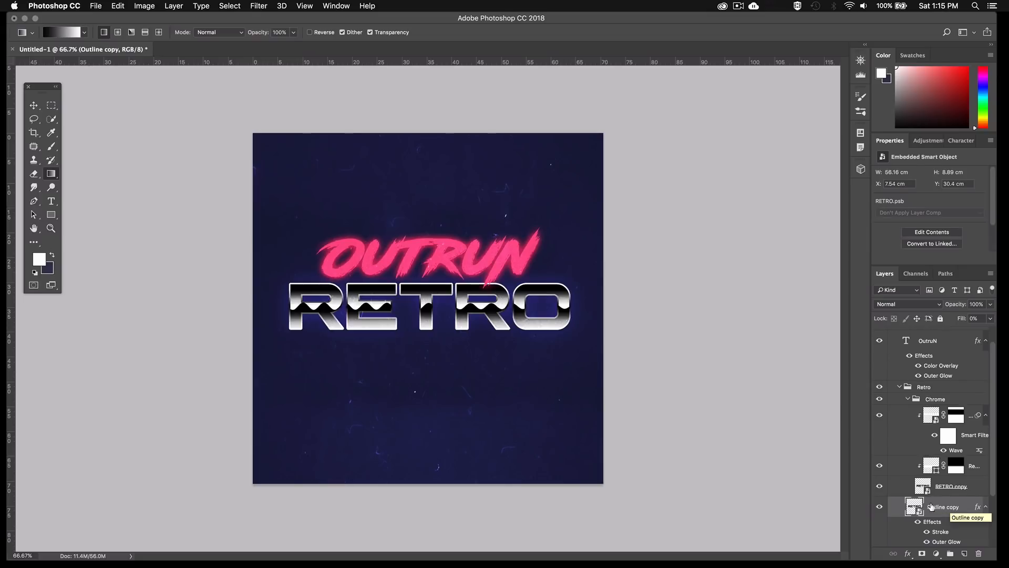
pyautogui.moveTo(932, 511); pyautogui.dragTo(937, 396)
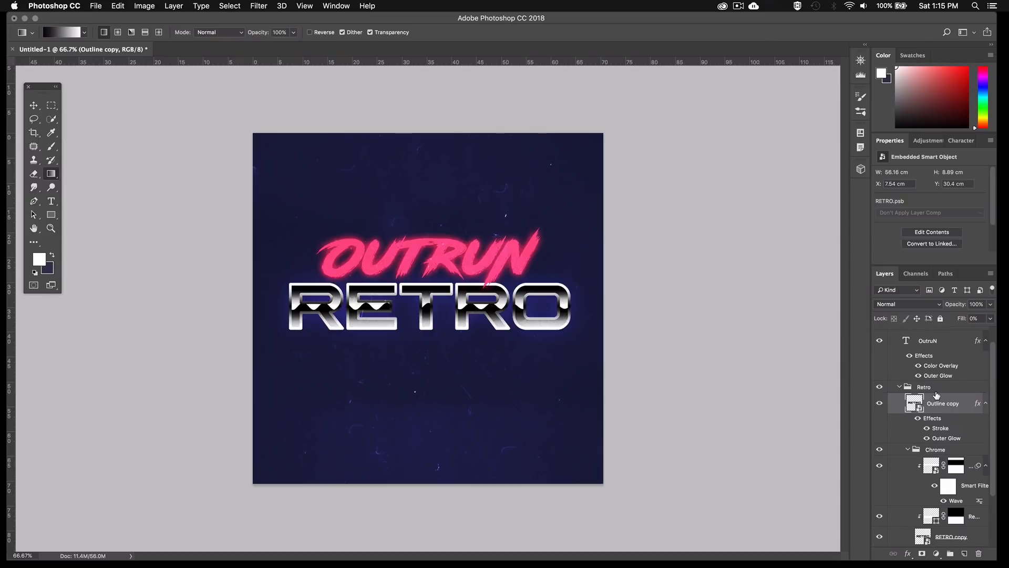
pyautogui.moveTo(929, 419)
pyautogui.mouseDown()
pyautogui.moveTo(954, 448)
pyautogui.moveTo(978, 553)
pyautogui.mouseUp()
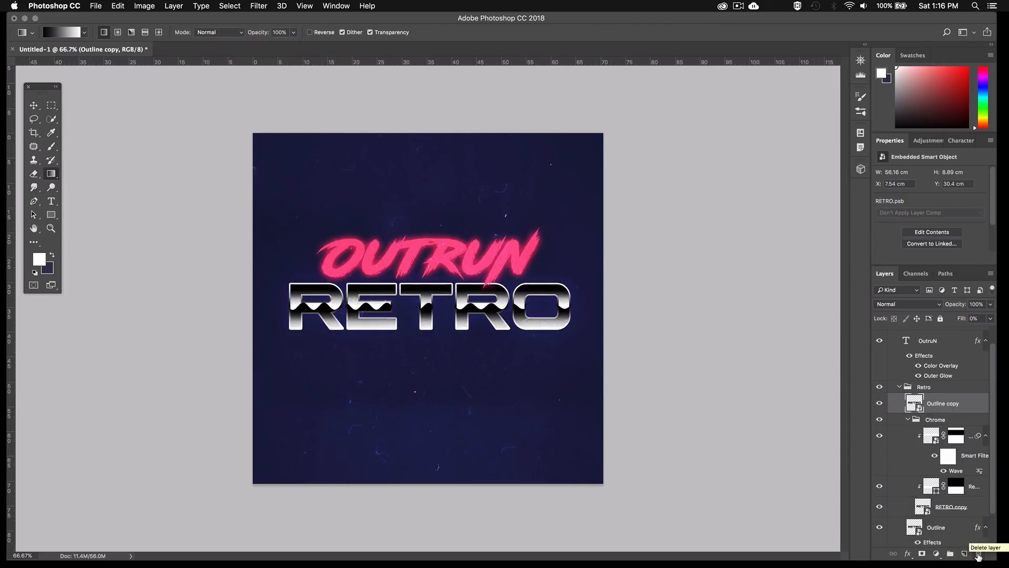
# Add an Inner Glow to the Outline copy with Normal blend mode and 4% noise
pyautogui.click(906, 554)
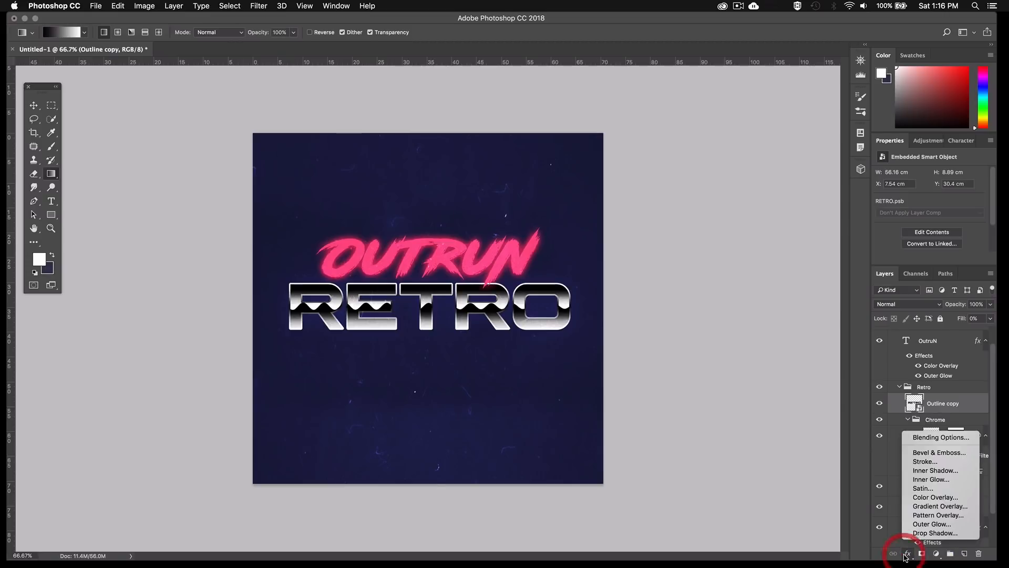
pyautogui.click(914, 480)
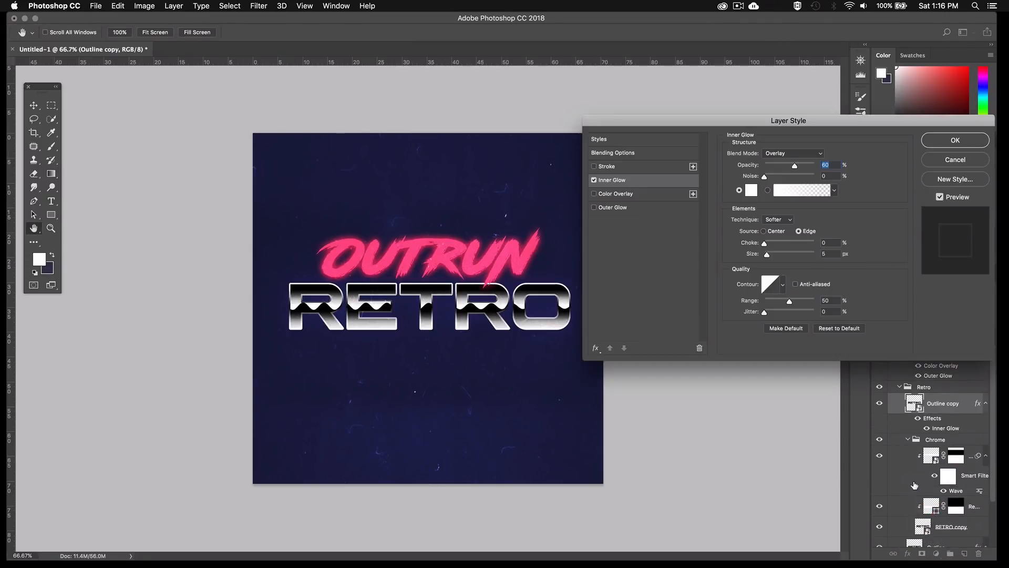
pyautogui.click(800, 154)
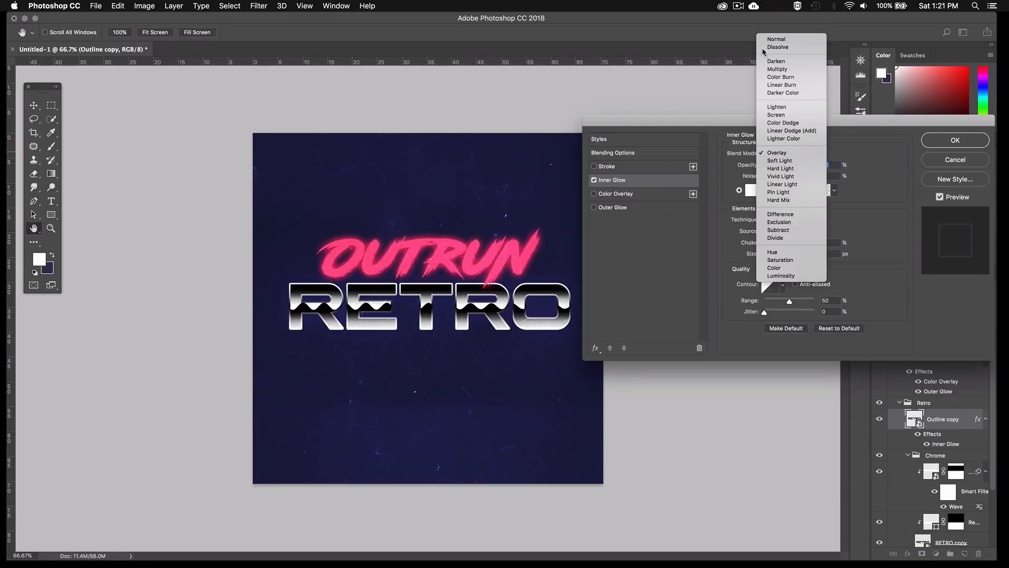
pyautogui.click(766, 39)
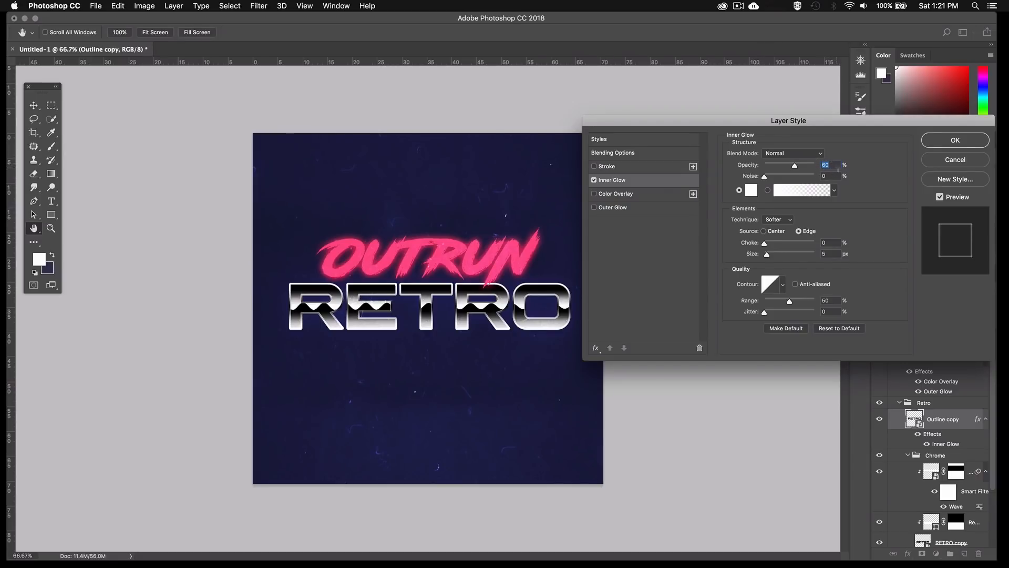
pyautogui.click(824, 176)
pyautogui.write('4')
pyautogui.click(935, 141)
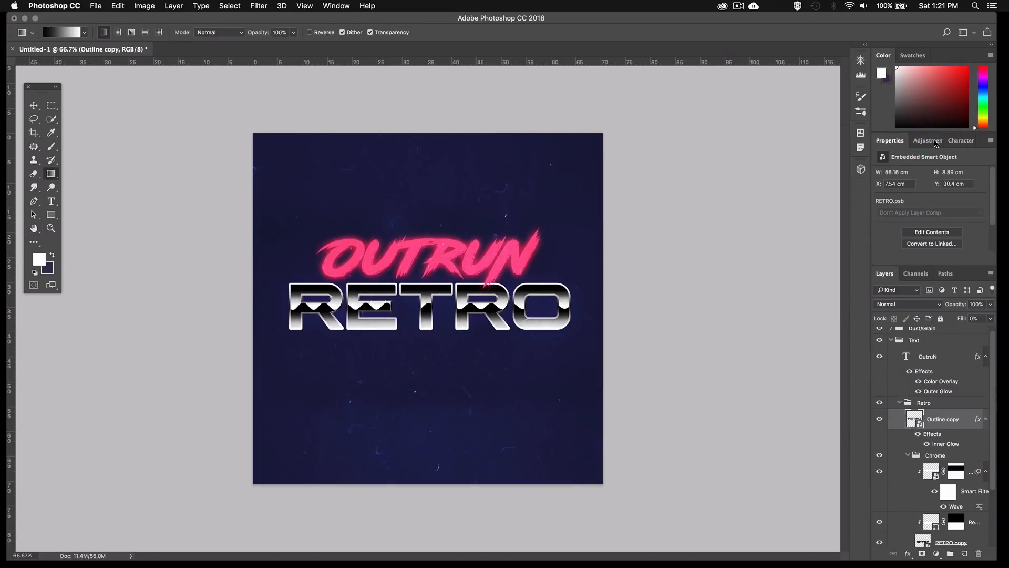
# Rename the Outline copy layer as Inner glow
pyautogui.doubleClick(944, 415)
pyautogui.write('Inner glow')
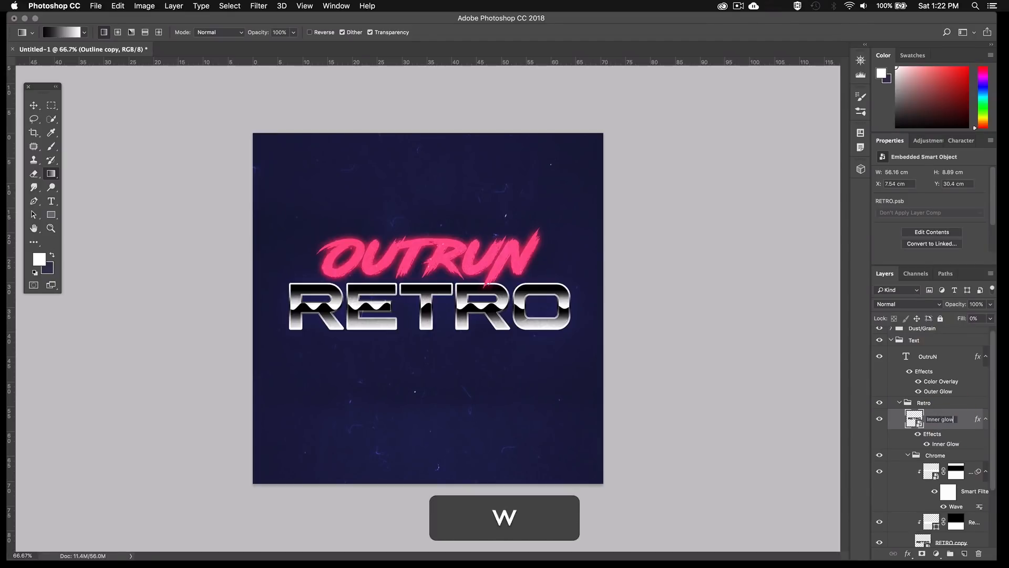
pyautogui.press('Return')
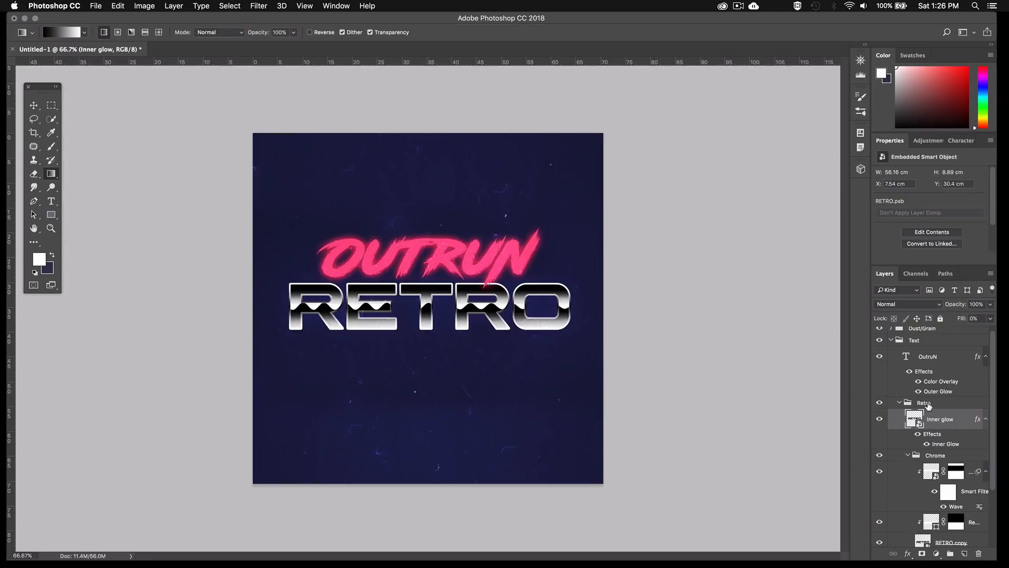
# Add a solid color fill layer in #241655 at the top of the Retro group
pyautogui.click(928, 404)
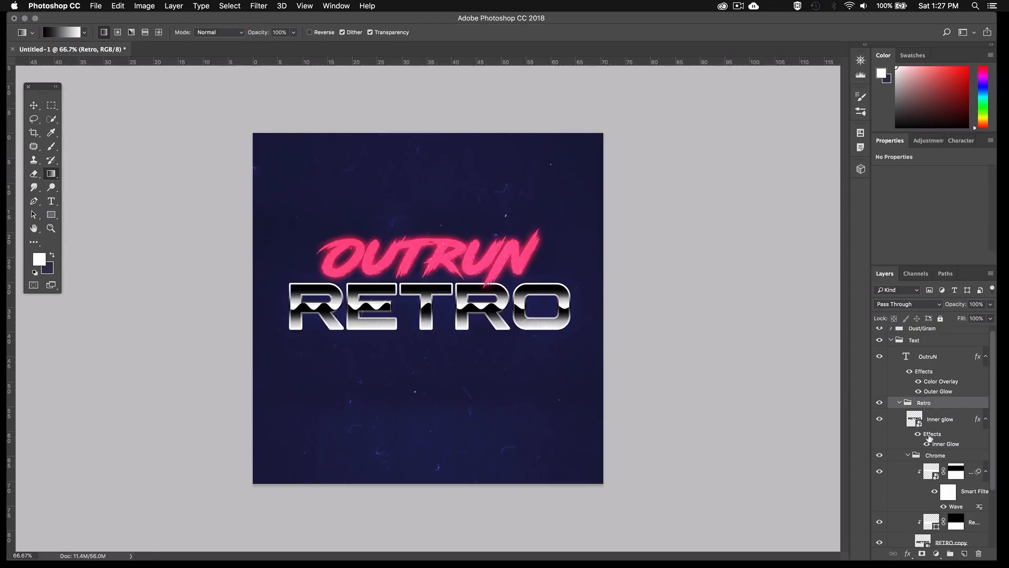
pyautogui.click(936, 553)
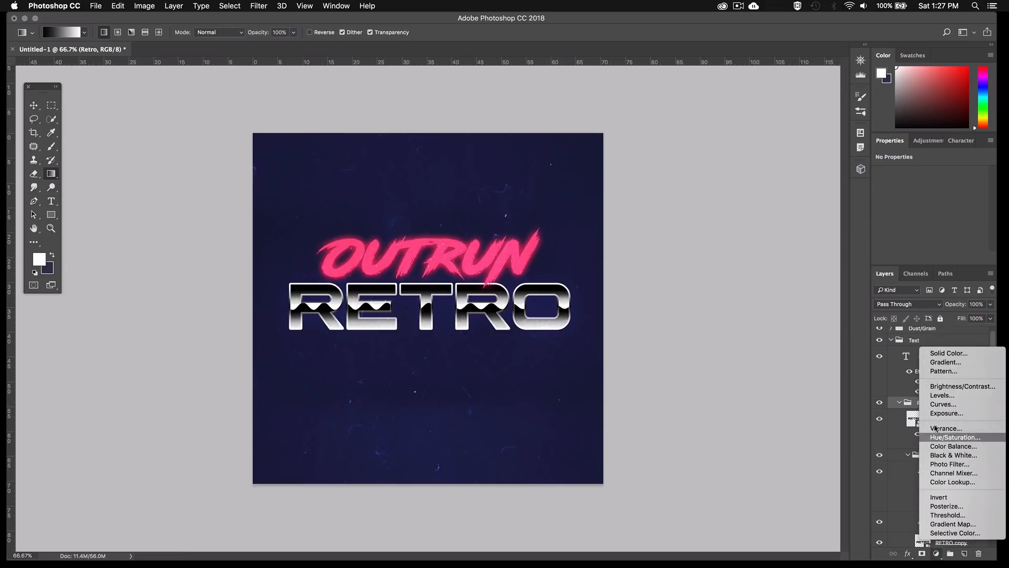
pyautogui.click(934, 354)
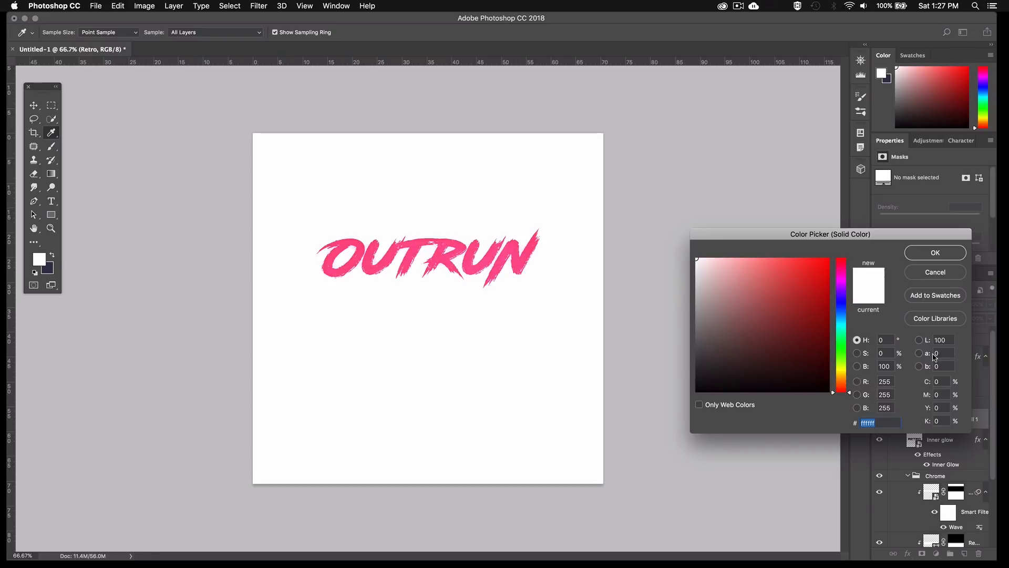
pyautogui.write('24')
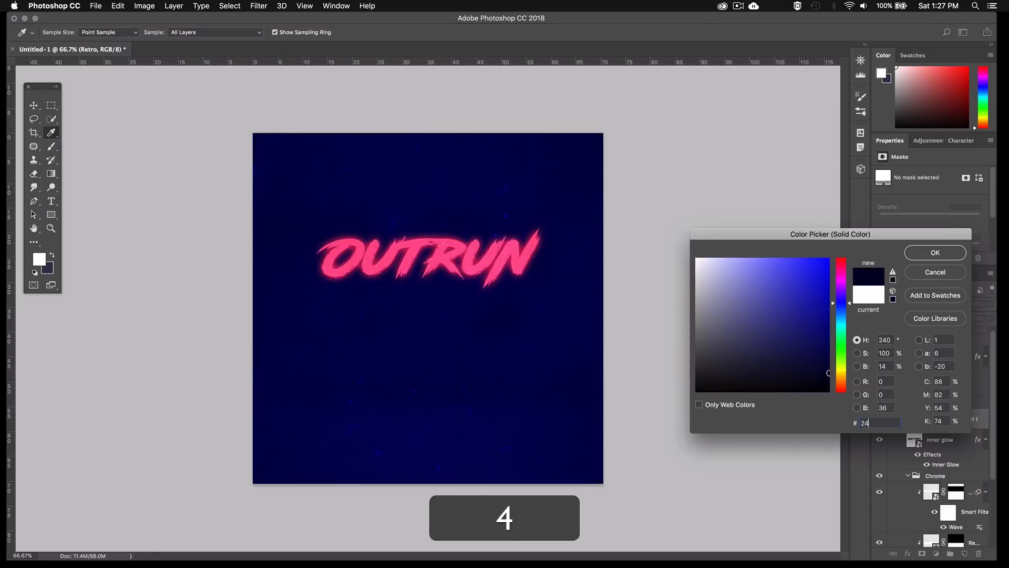
pyautogui.write('1655')
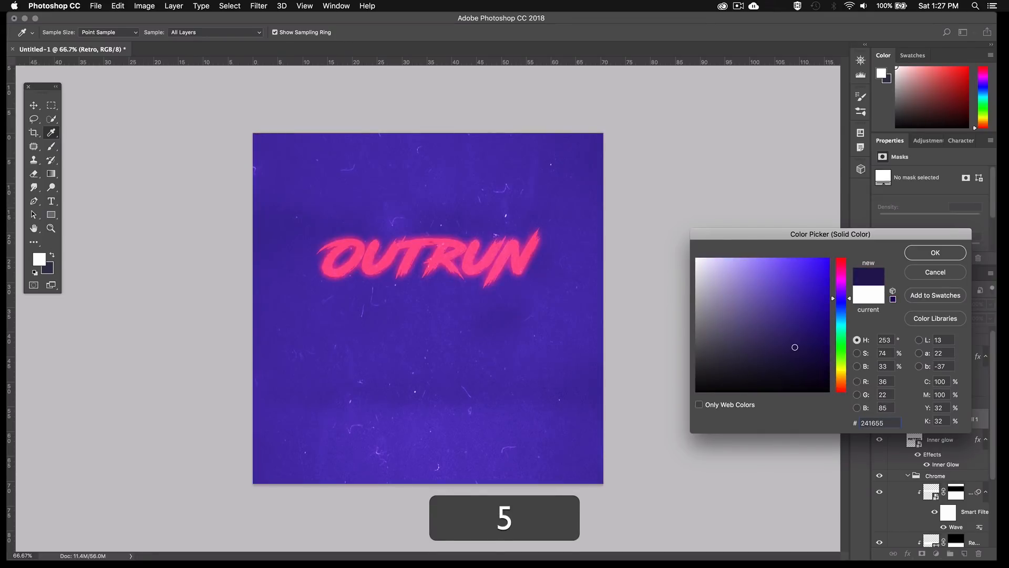
pyautogui.press('Return')
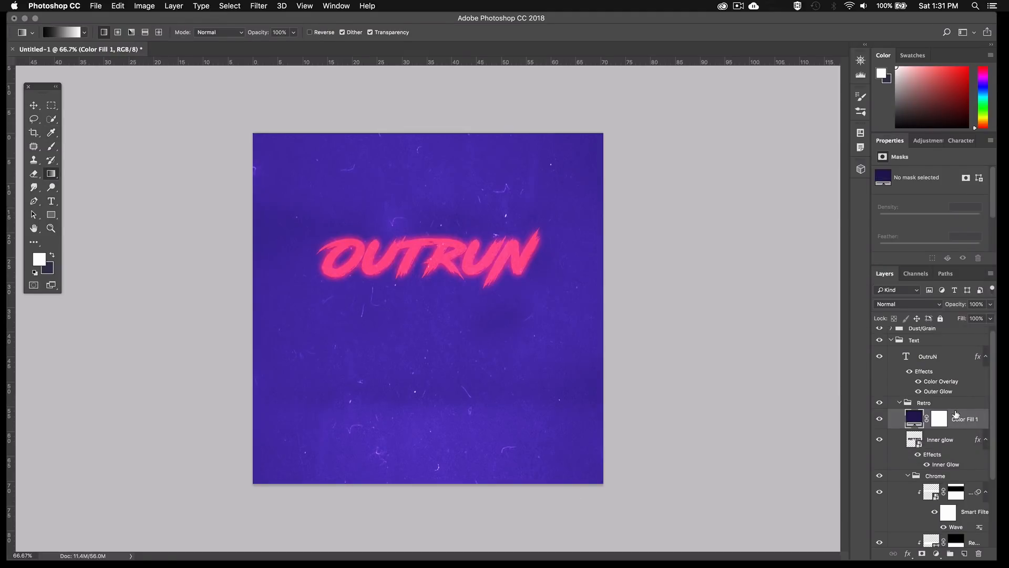
# Move the color fill layer out above the Retro group and clip it to that group
pyautogui.moveTo(956, 421); pyautogui.dragTo(956, 396)
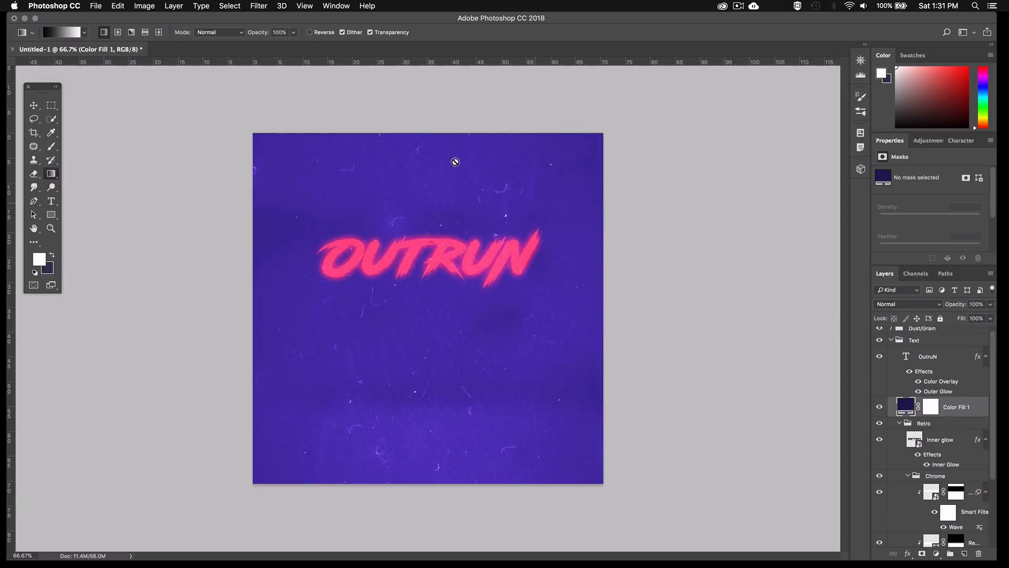
pyautogui.click(178, 6)
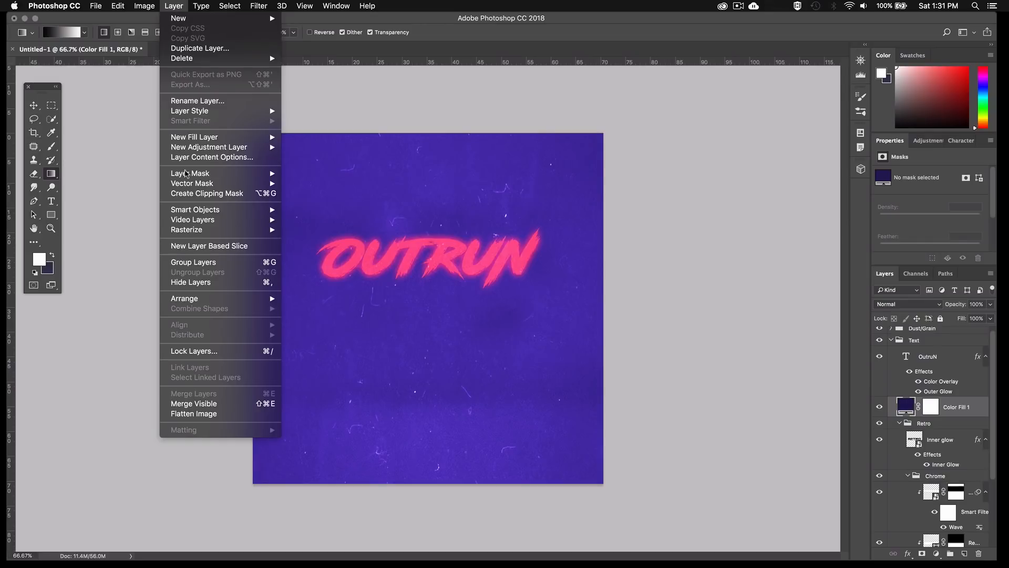
pyautogui.click(184, 194)
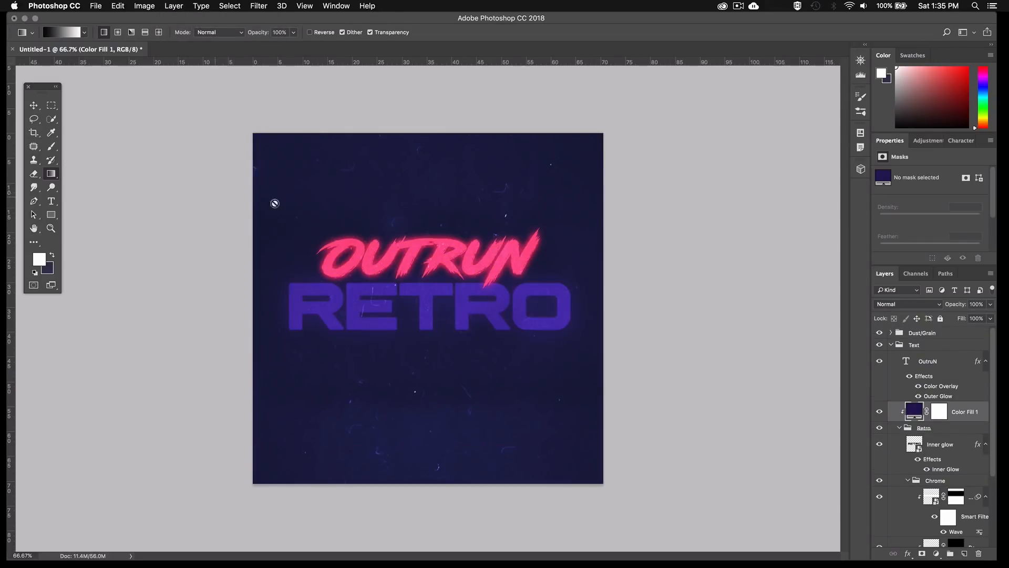
# Set the color fill layer's blend mode to Exclusion and its opacity to 50%
pyautogui.click(900, 305)
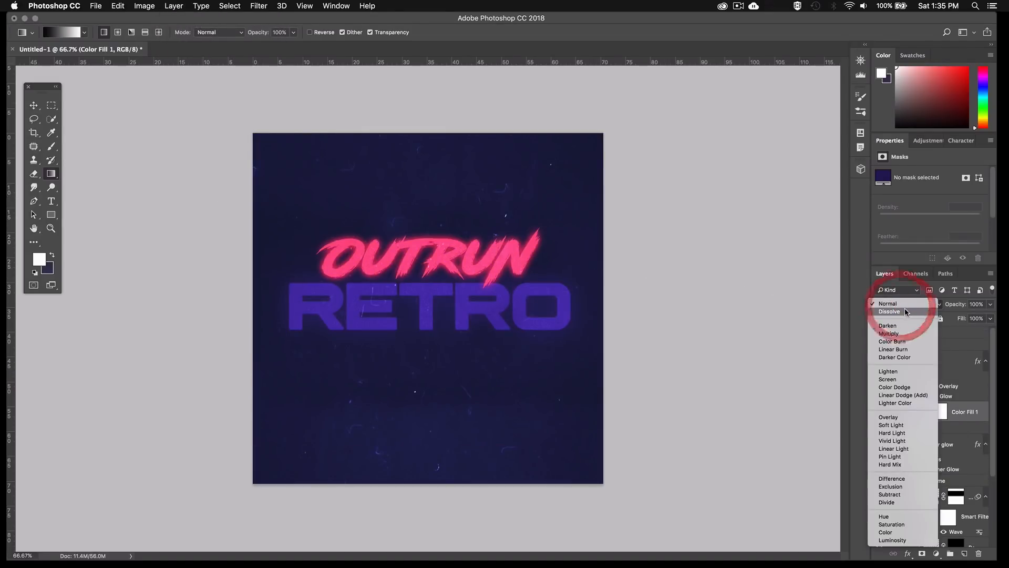
pyautogui.click(904, 486)
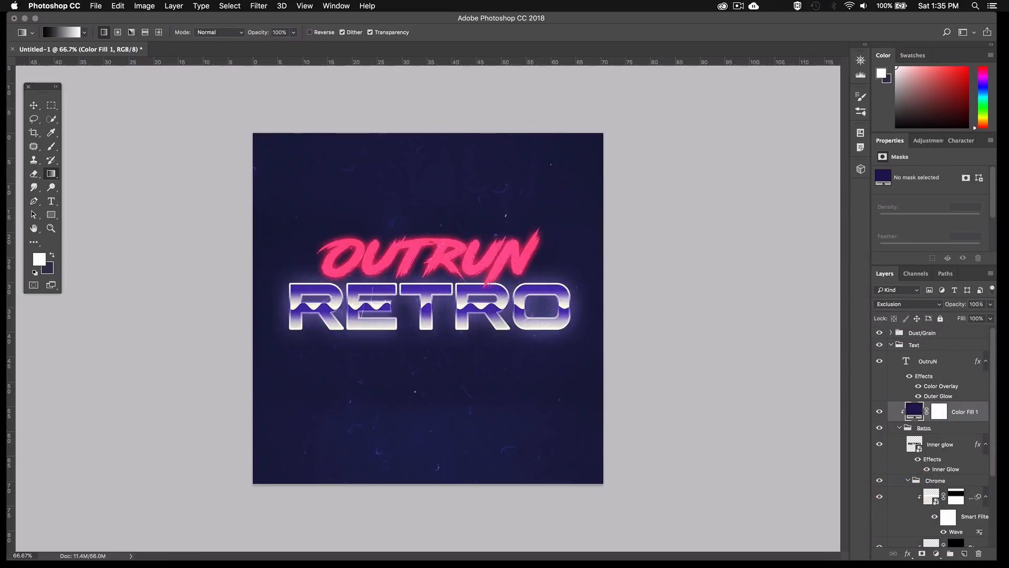
pyautogui.click(977, 304)
pyautogui.write('50')
pyautogui.press('Return')
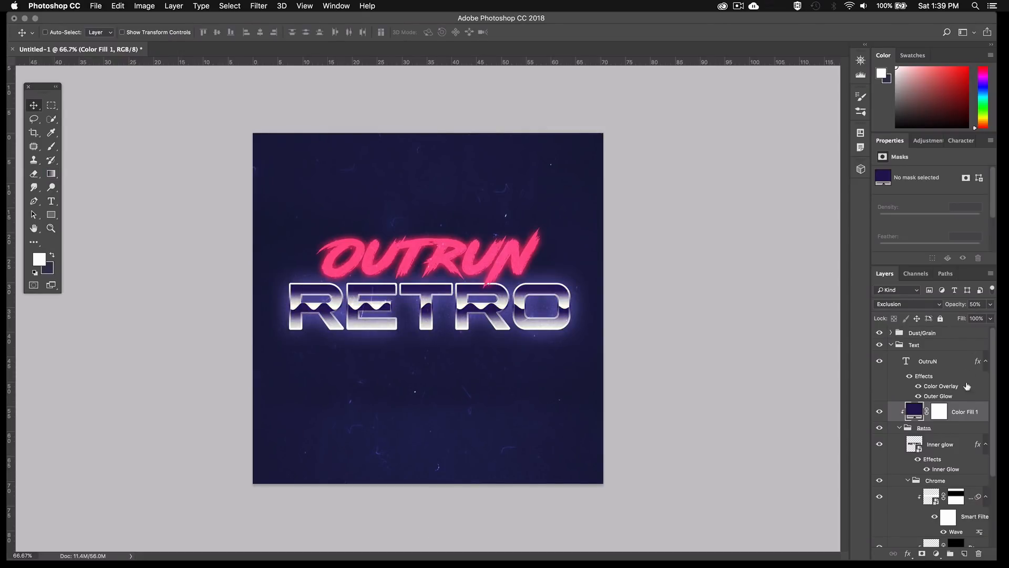
# Create a new empty layer and place it directly above the BG layer, below the Text group
pyautogui.click(965, 553)
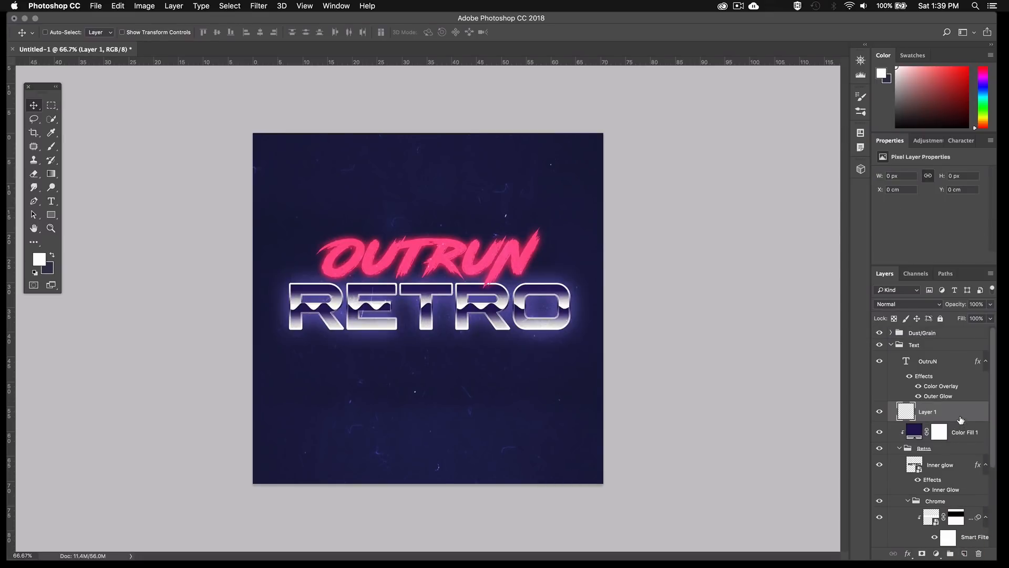
pyautogui.moveTo(931, 416); pyautogui.dragTo(944, 532)
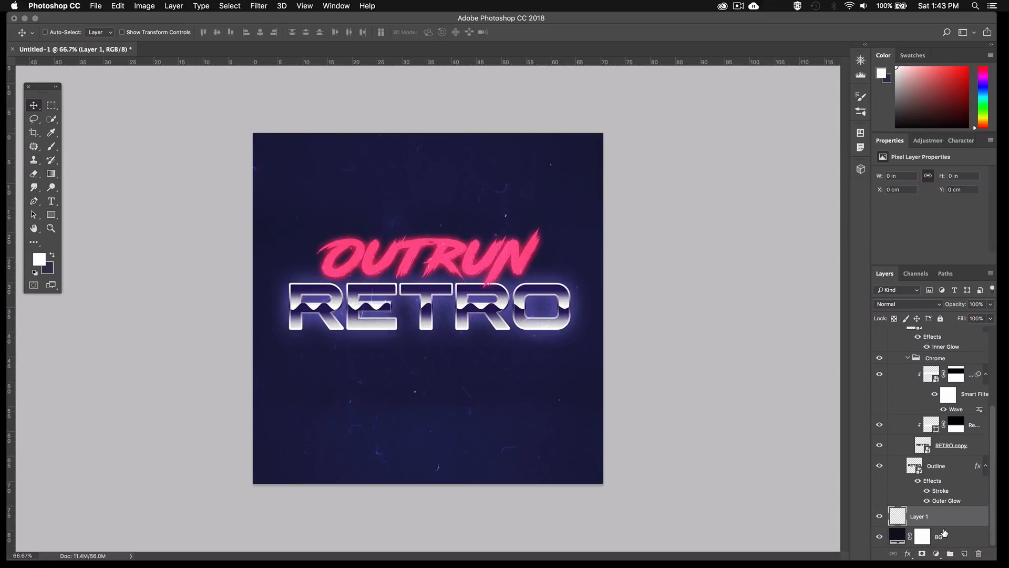
# Rename the new empty layer above BG as "Outer glow"
pyautogui.doubleClick(917, 516)
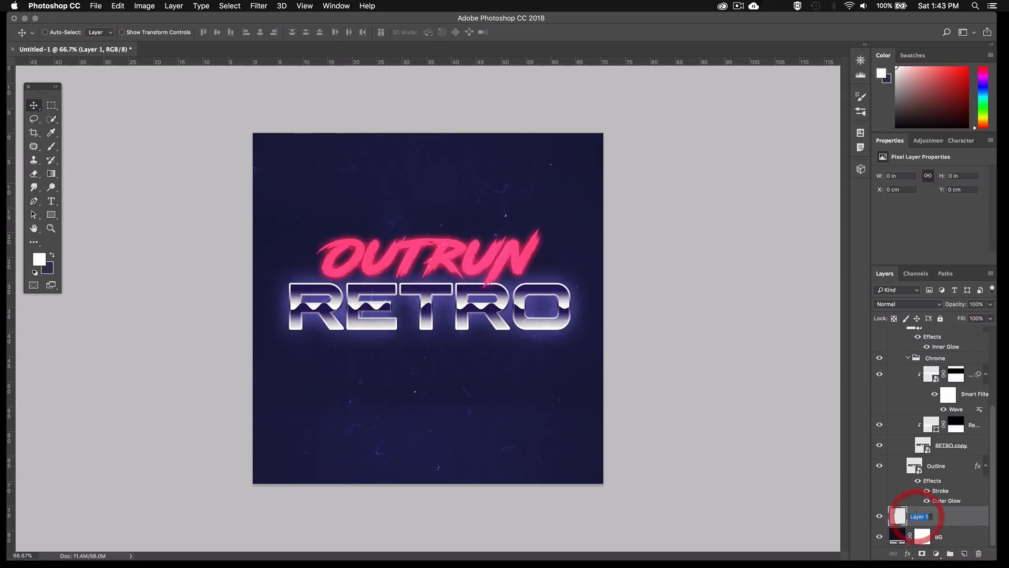
pyautogui.write('Outer glow')
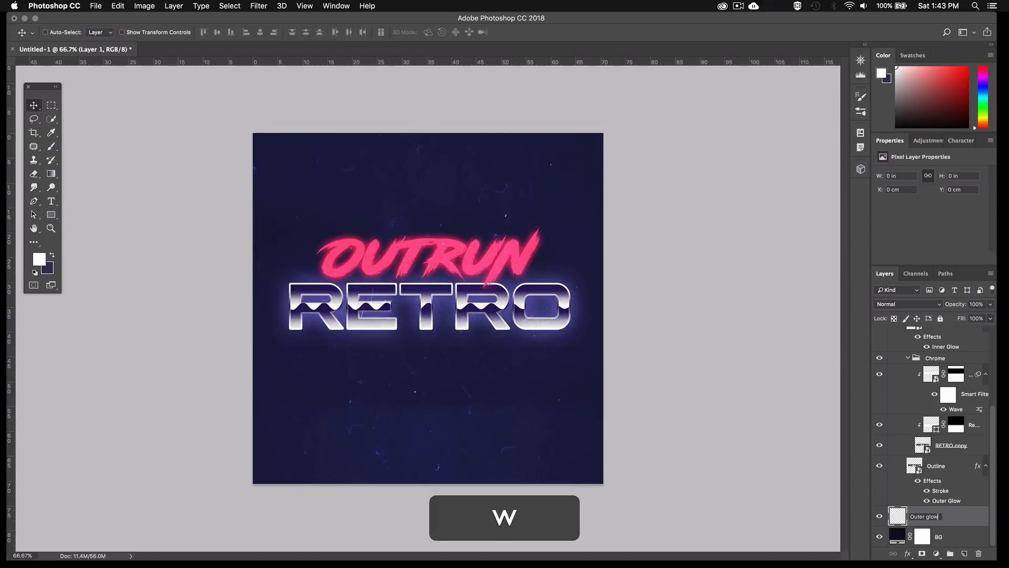
pyautogui.press('Return')
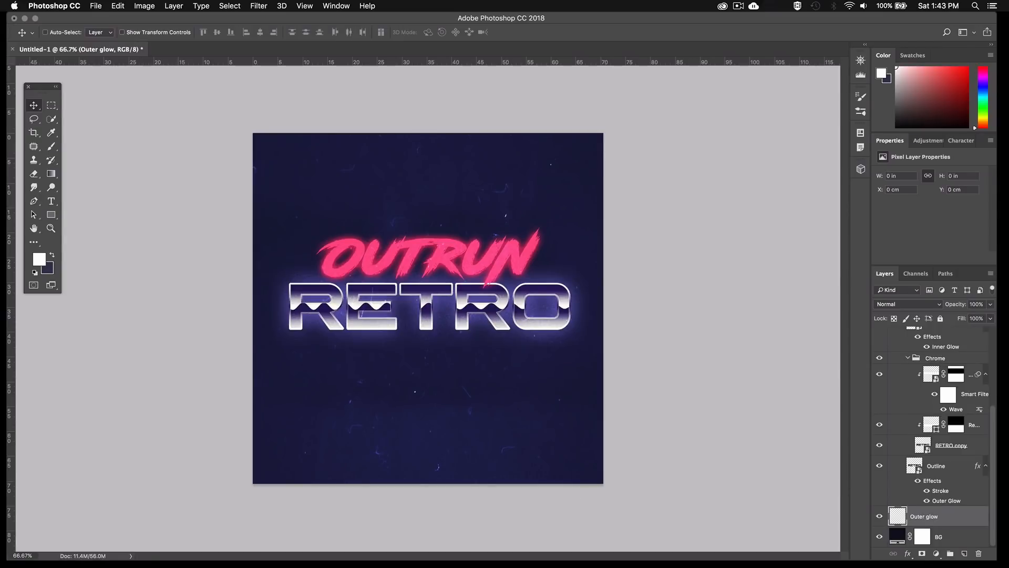
# Paint a single dab in #38324d on the Outer glow layer behind the text's centre, using a 1200 px Soft Round brush
pyautogui.press('b')
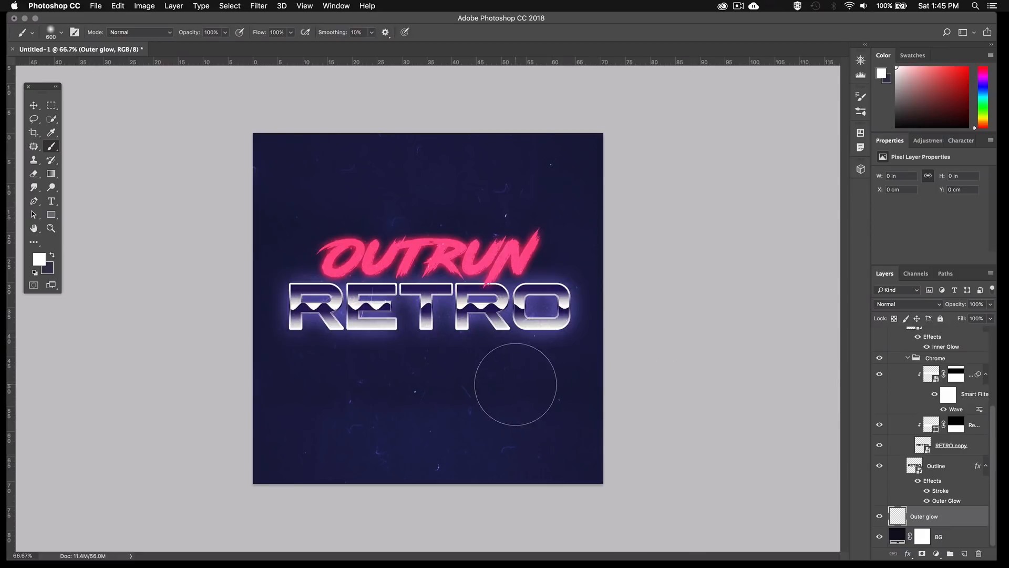
pyautogui.rightClick(515, 385)
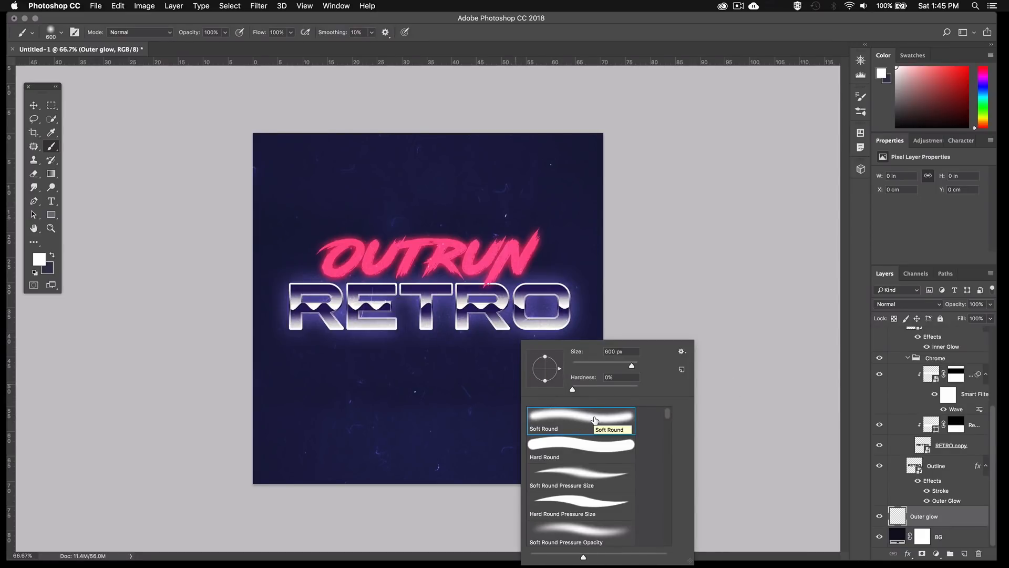
pyautogui.click(628, 351)
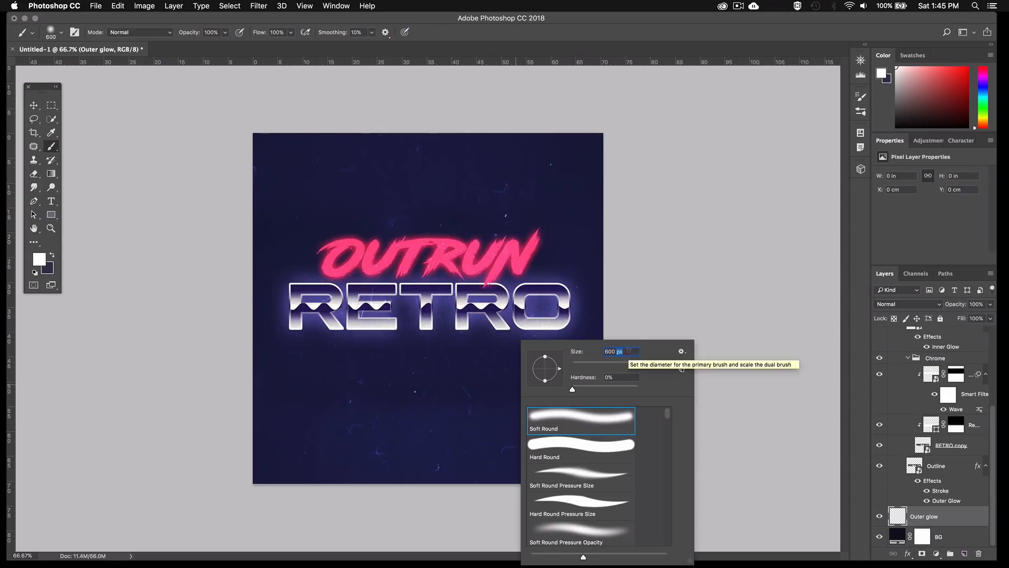
pyautogui.write('1200')
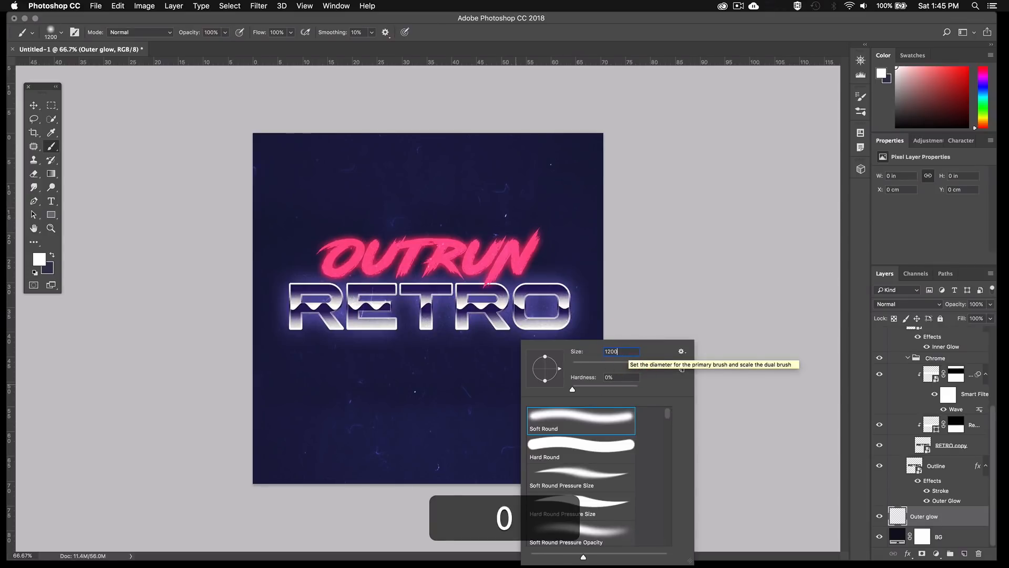
pyautogui.press('Return')
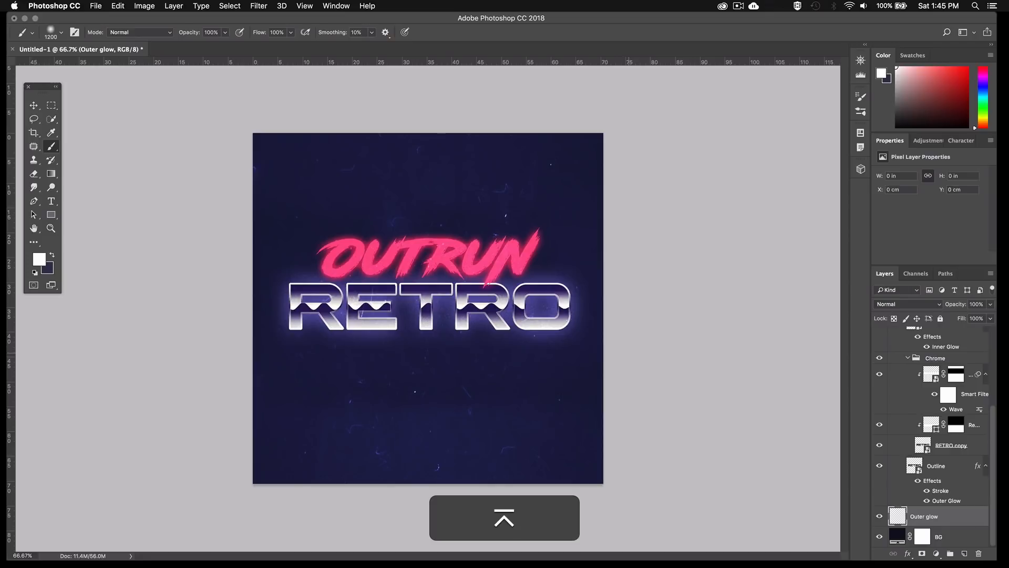
pyautogui.click(39, 257)
pyautogui.write('3')
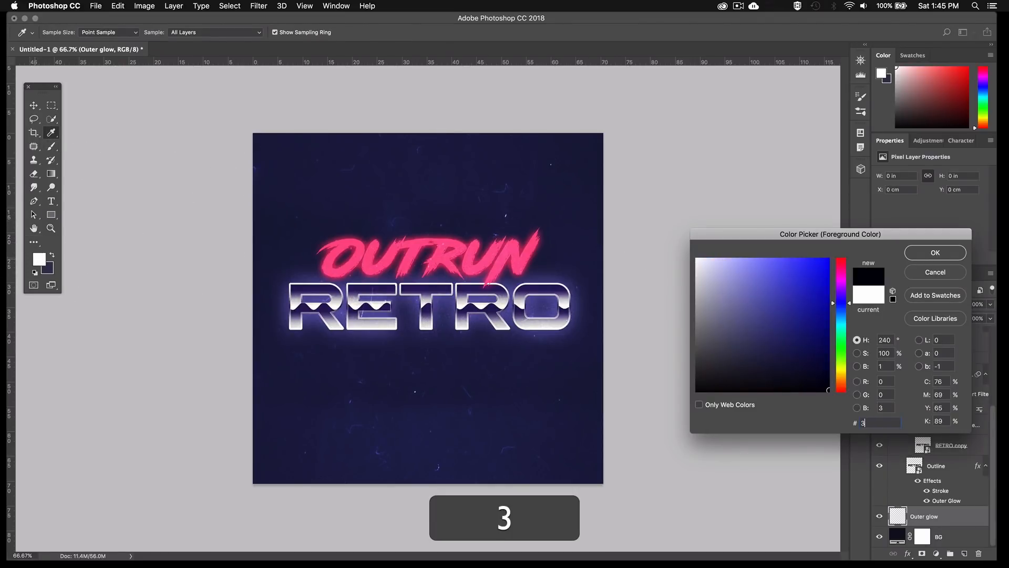
pyautogui.write('8324d')
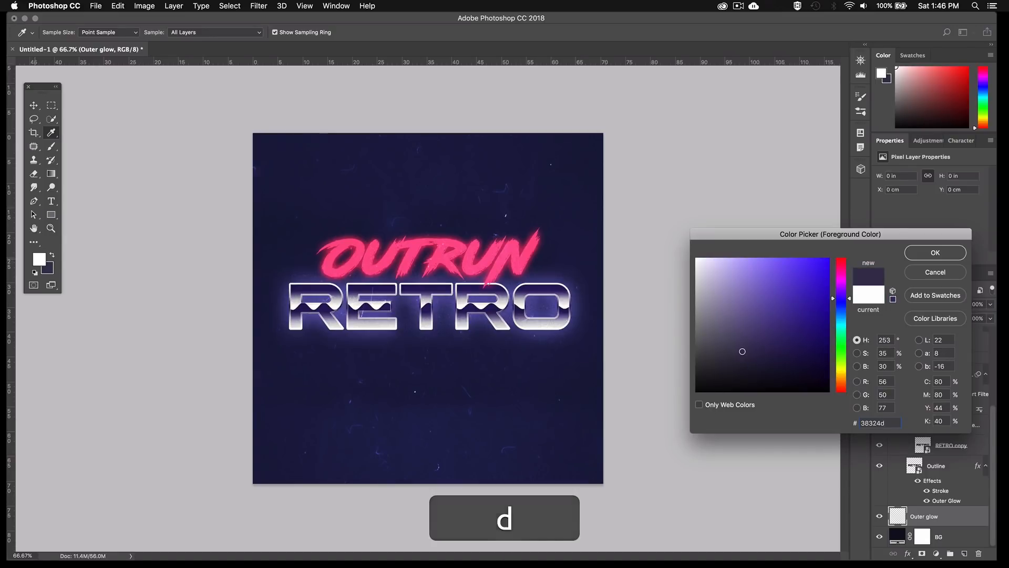
pyautogui.press('Return')
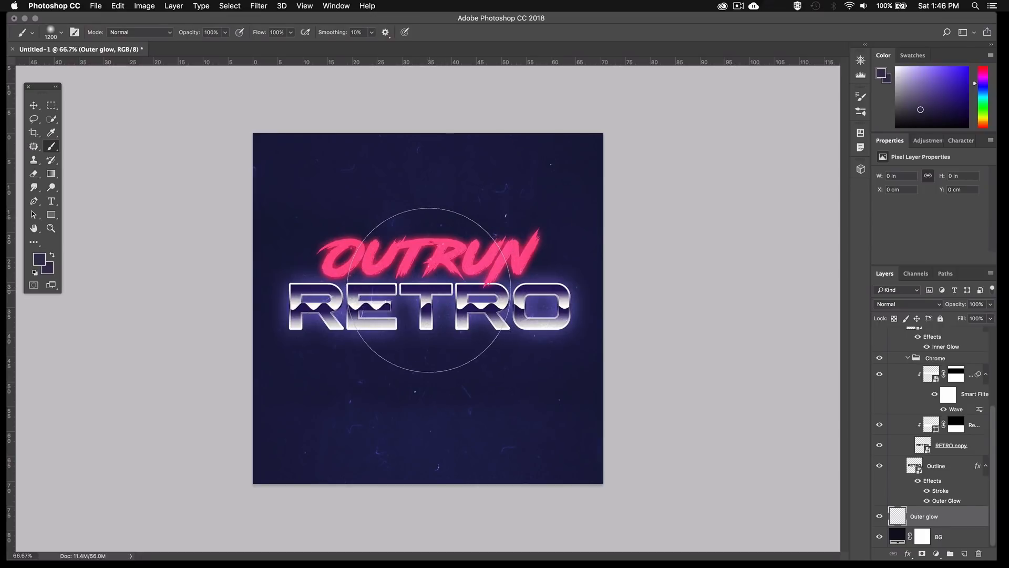
pyautogui.click(429, 290)
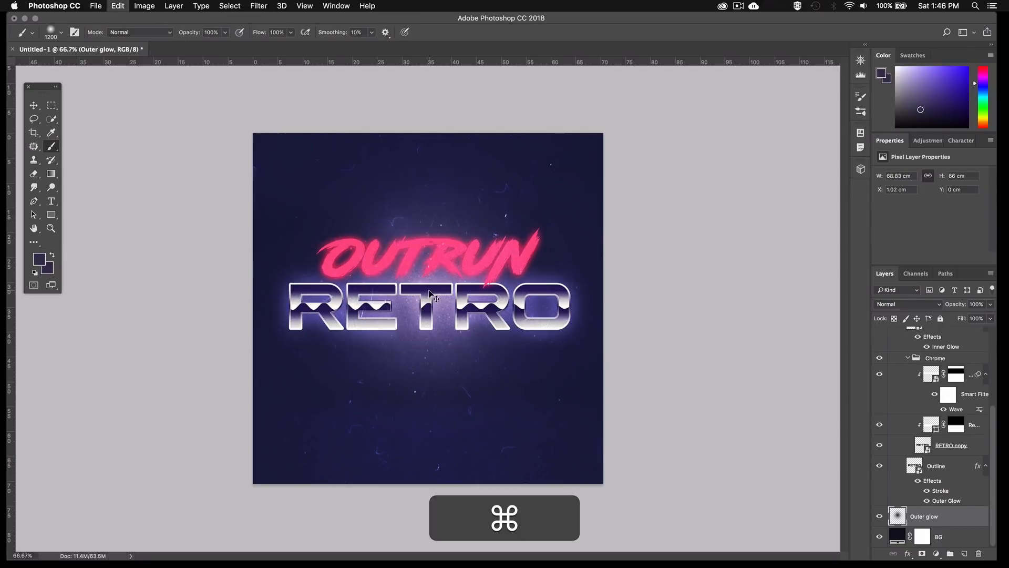
# Transform the painted glow into a wide, flat ellipse behind the text, about 92 cm wide and 24 cm high
pyautogui.press('super+t')
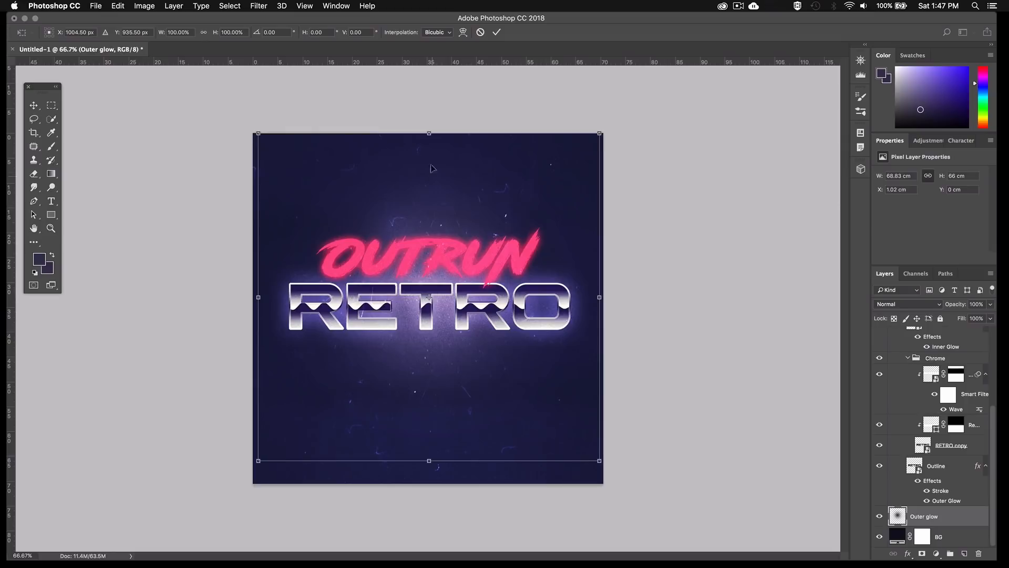
pyautogui.moveTo(430, 131); pyautogui.dragTo(432, 211)
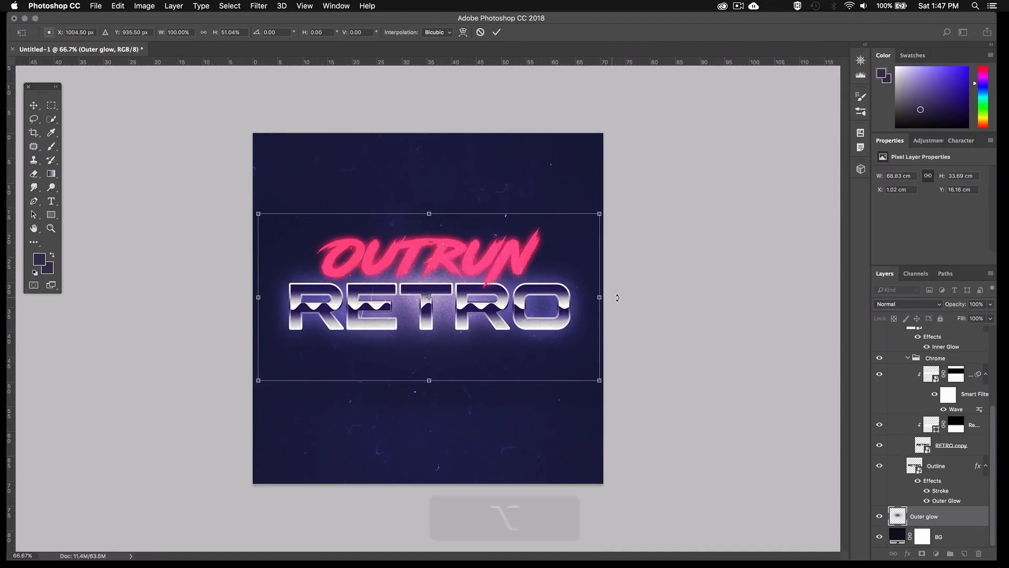
pyautogui.moveTo(600, 297); pyautogui.dragTo(661, 304)
pyautogui.moveTo(429, 223); pyautogui.dragTo(430, 236)
pyautogui.press('Return')
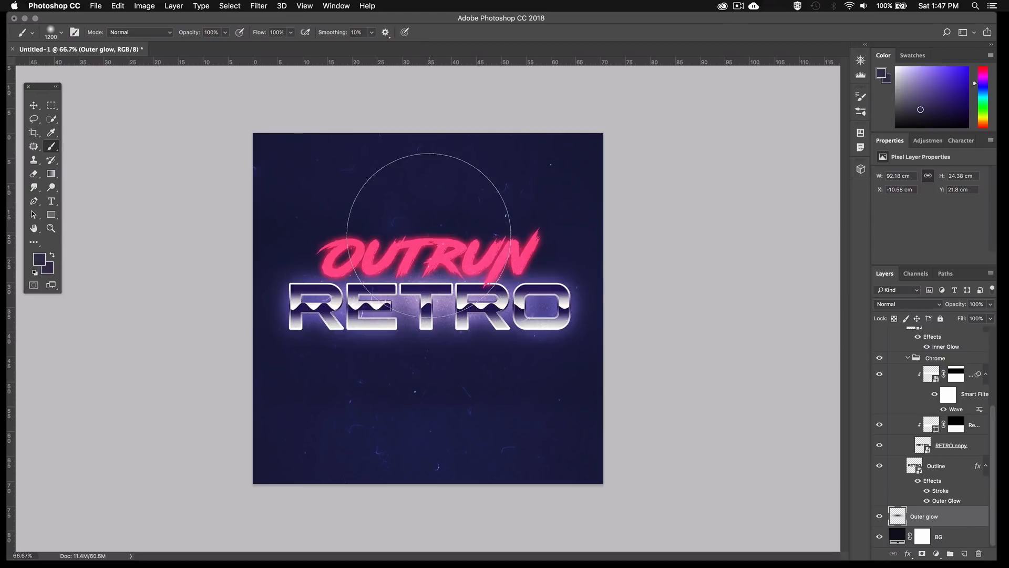
# Set the Outer glow layer's opacity to 50%
pyautogui.click(976, 305)
pyautogui.write('50')
pyautogui.press('Return')
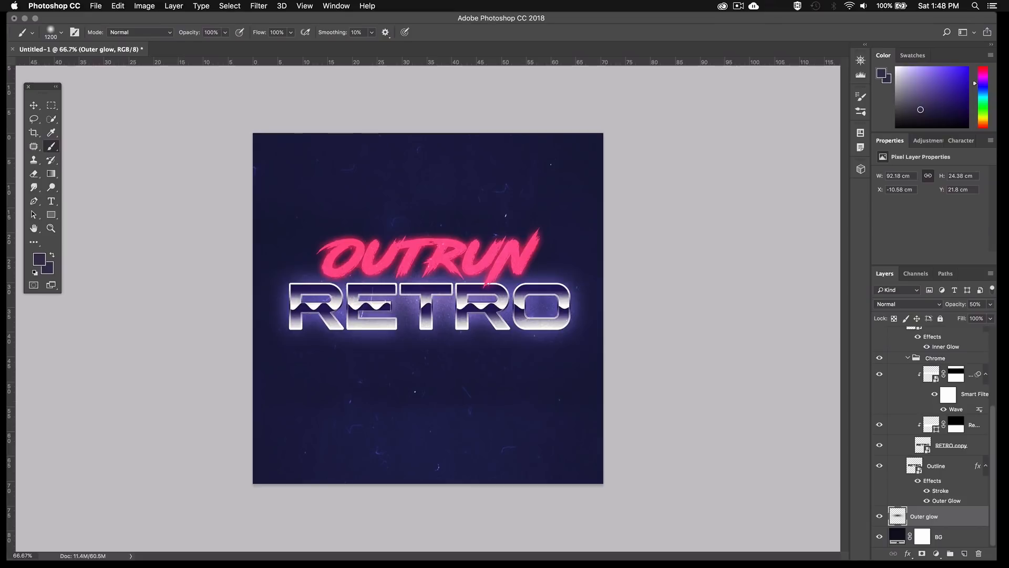
# Place the neon grid landscape image in the document and move its layer between Outer glow and BG
pyautogui.press('super+t')
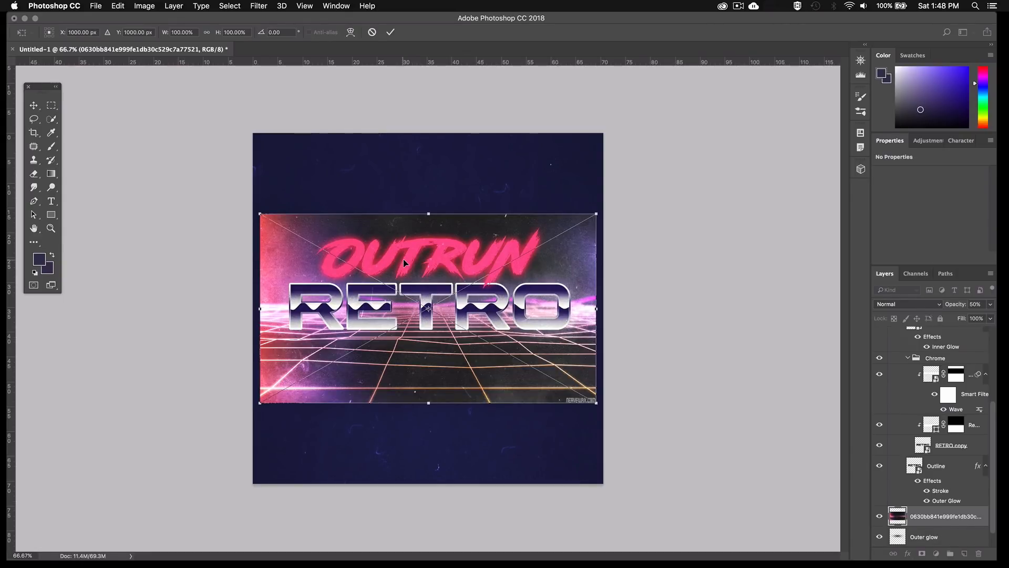
pyautogui.scroll(-1, 925, 502)
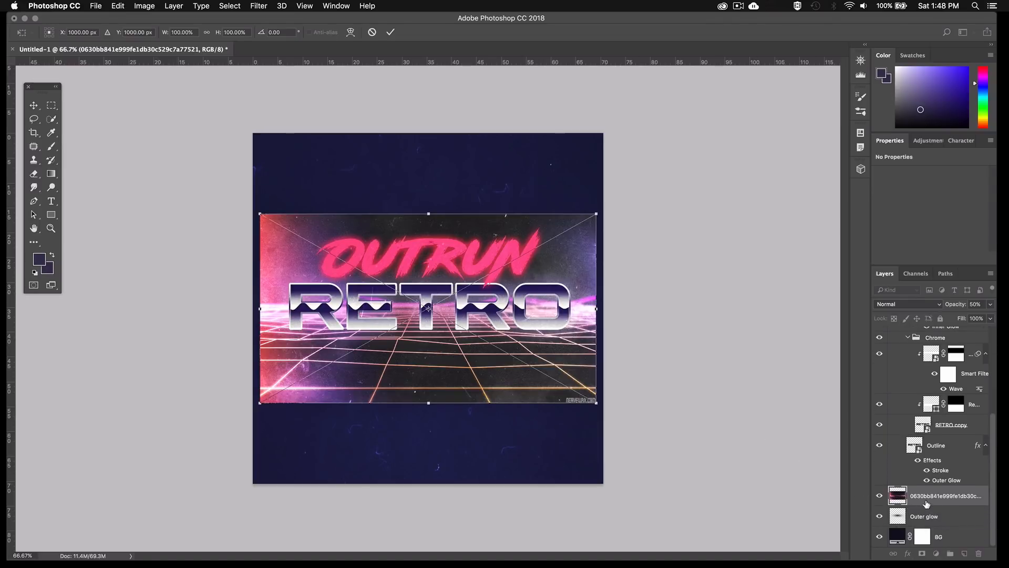
pyautogui.press('Return')
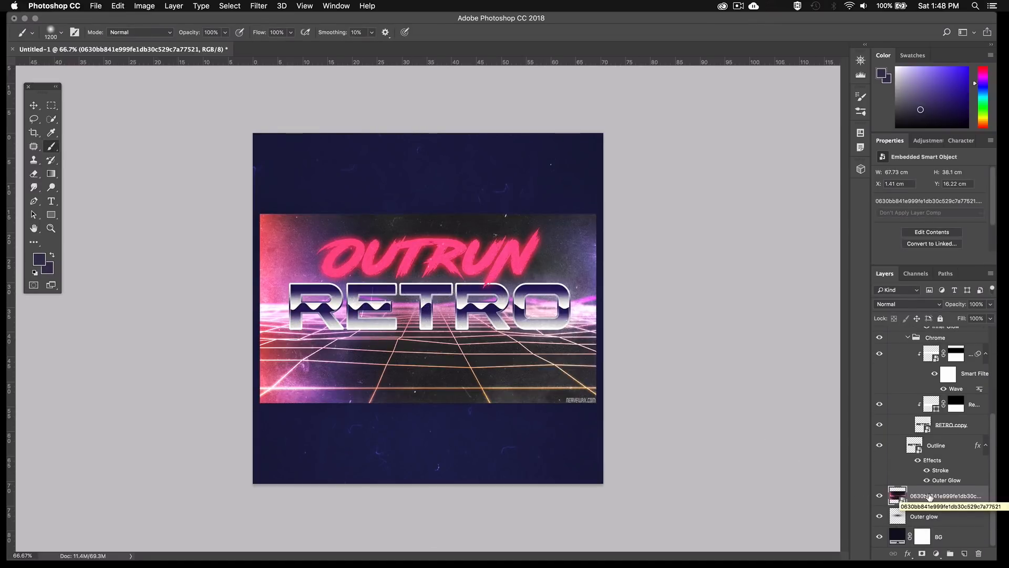
pyautogui.moveTo(929, 496); pyautogui.dragTo(928, 522)
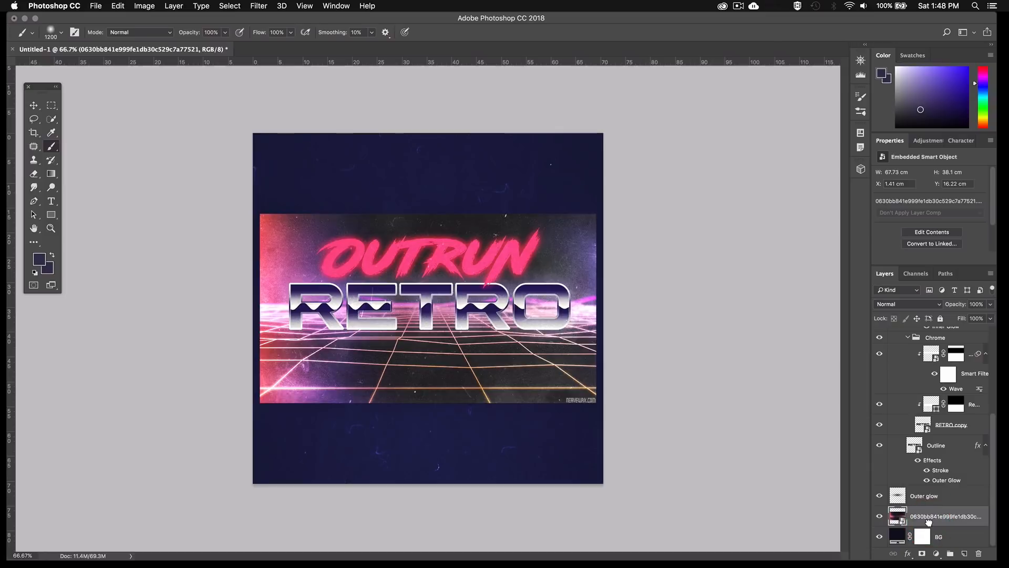
# Set the neon grid image layer's opacity to 60%
pyautogui.click(981, 304)
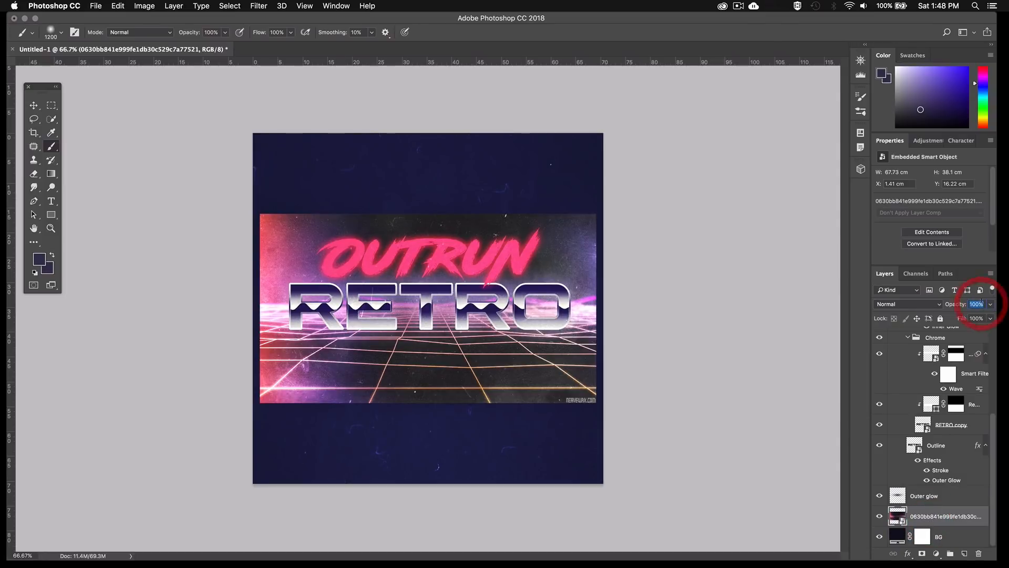
pyautogui.write('60')
pyautogui.press('Return')
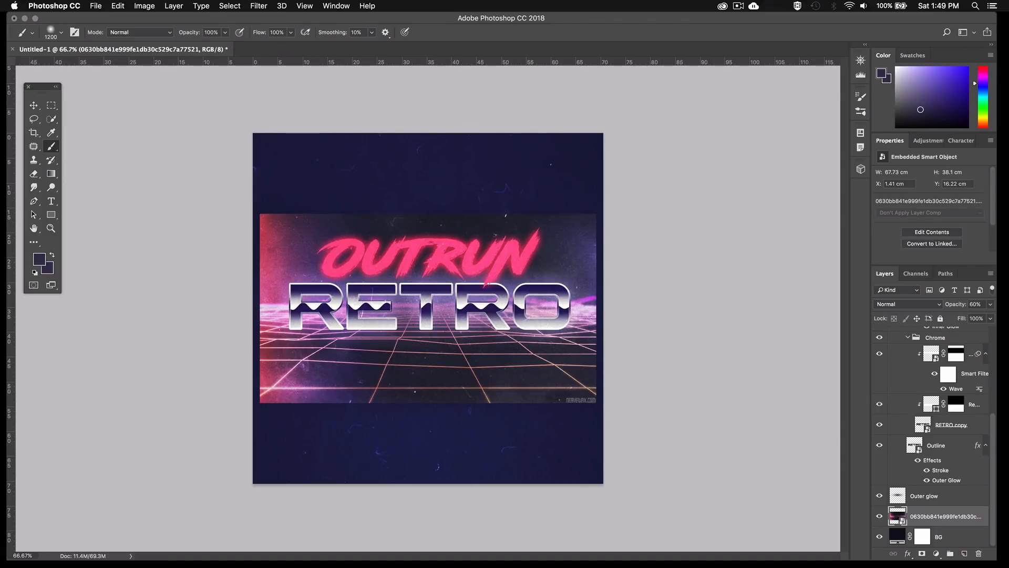
# Scale the neon grid image to about 116% and move it down so it fills the lower part of the canvas across its full width
pyautogui.press('super+t')
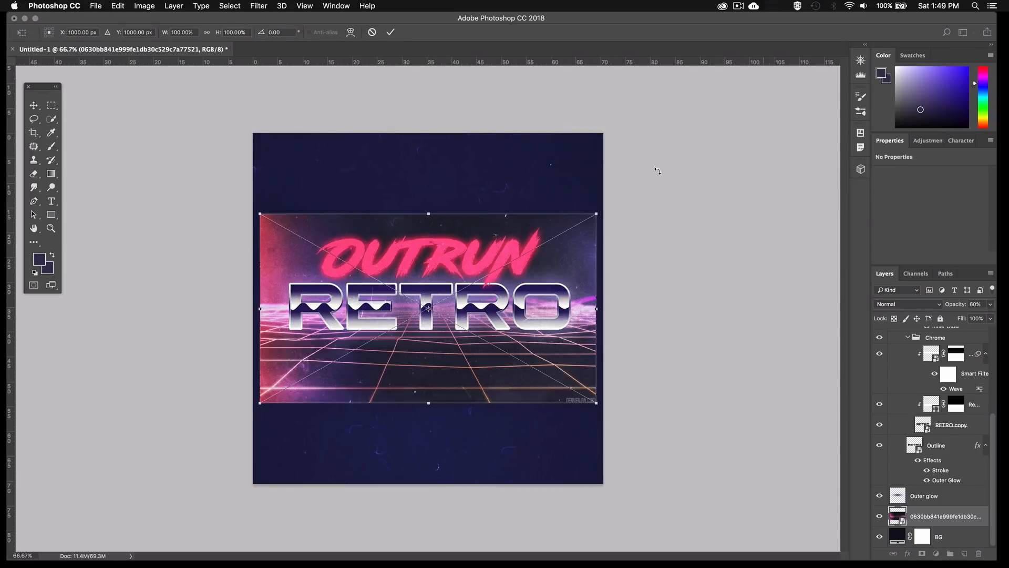
pyautogui.moveTo(595, 214); pyautogui.dragTo(634, 203)
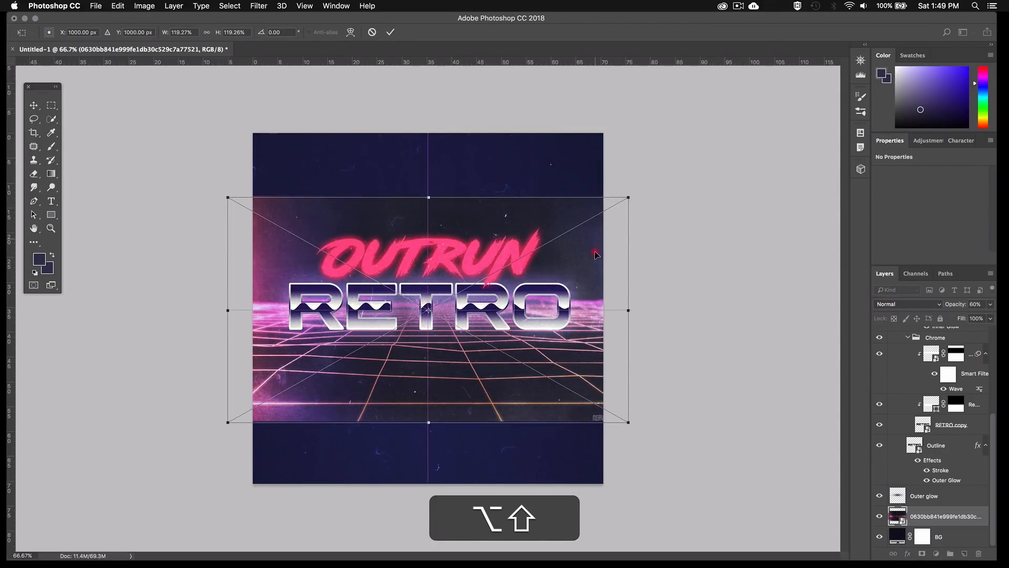
pyautogui.moveTo(600, 239); pyautogui.dragTo(600, 301)
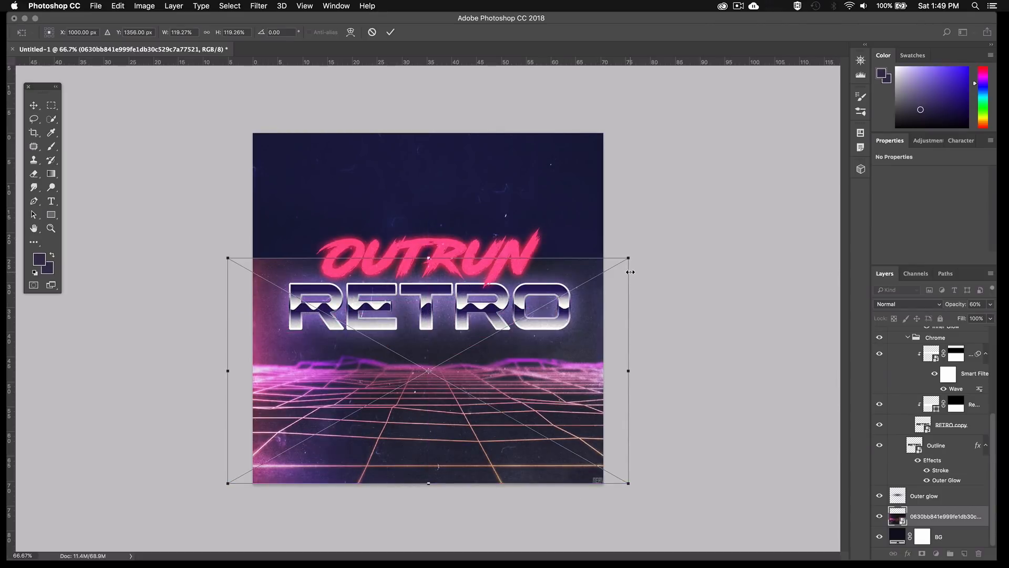
pyautogui.moveTo(629, 259); pyautogui.dragTo(613, 266)
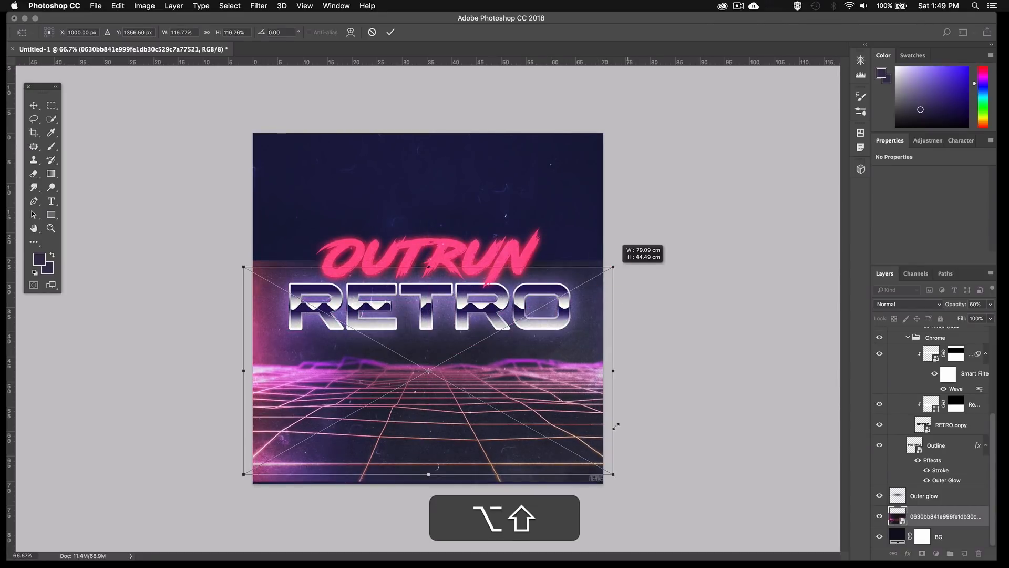
pyautogui.moveTo(618, 482); pyautogui.dragTo(620, 498)
pyautogui.hotkey('shift', 'Left')
pyautogui.hotkey('shift', 'Left')
pyautogui.hotkey('shift', 'Left')
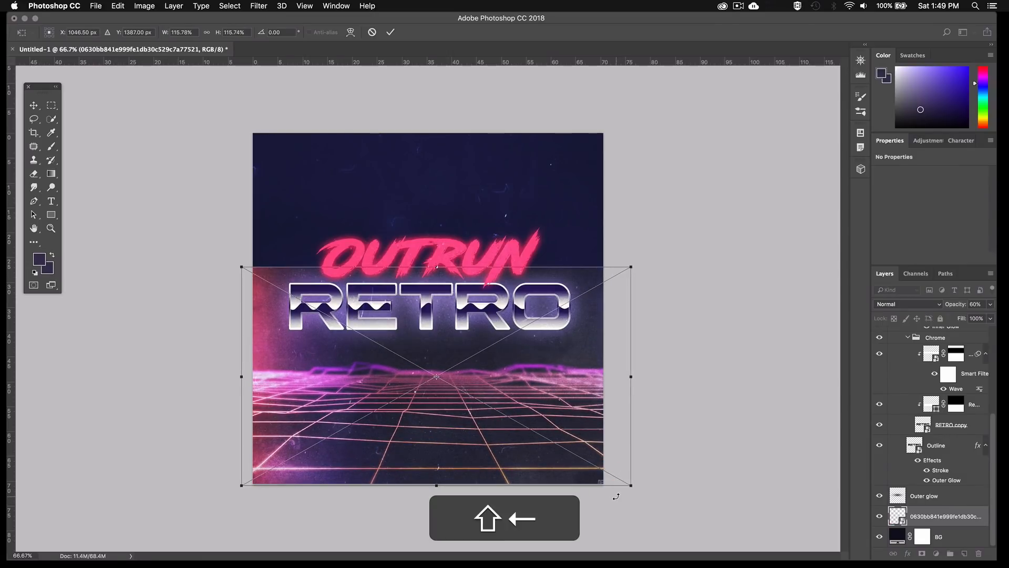
pyautogui.hotkey('shift', 'Down')
pyautogui.hotkey('shift', 'Down')
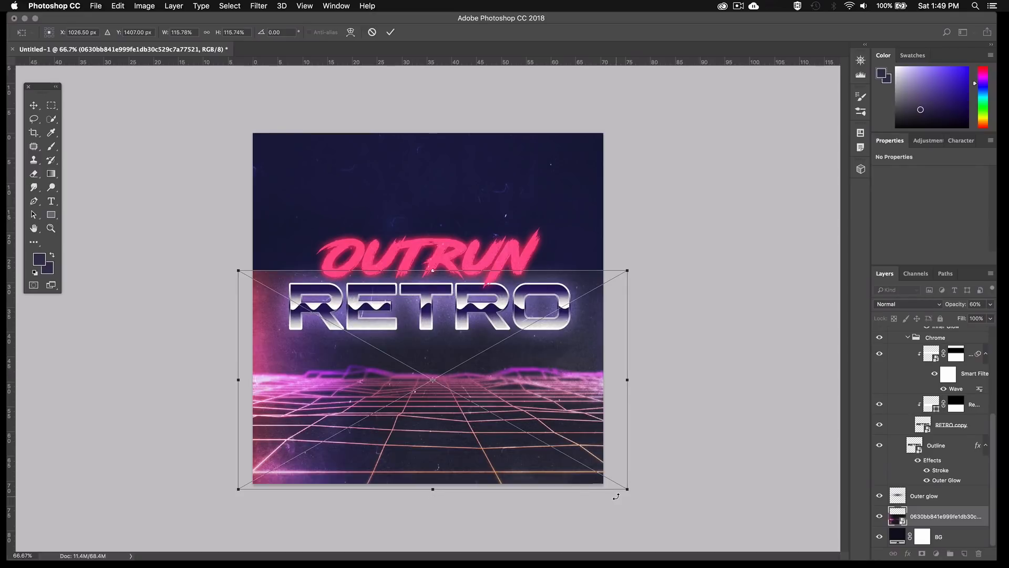
pyautogui.press('Down')
pyautogui.press('Return')
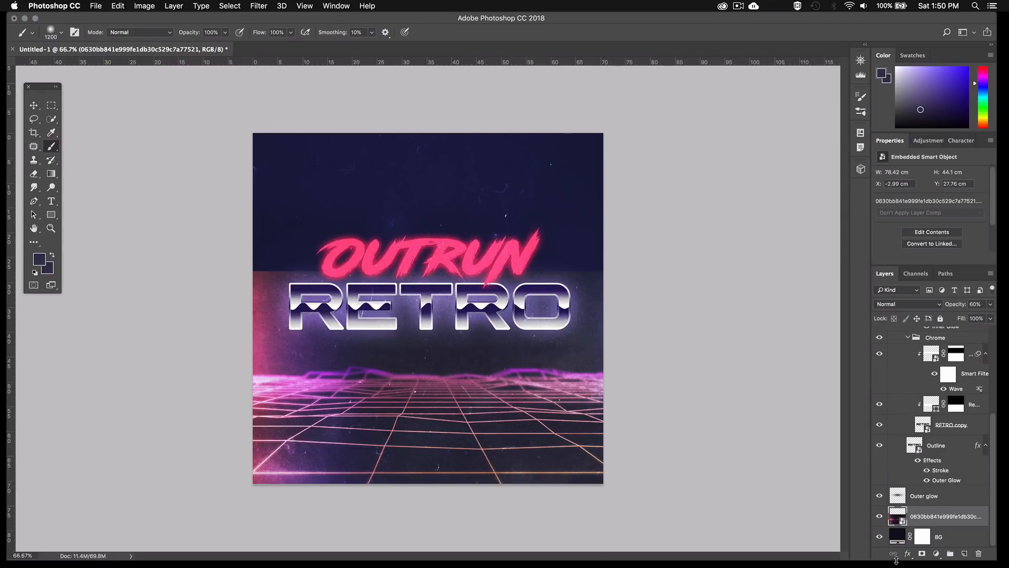
# Add a layer mask to the neon grid image and paint black with the soft brush to fade out its upper edge
pyautogui.click(921, 555)
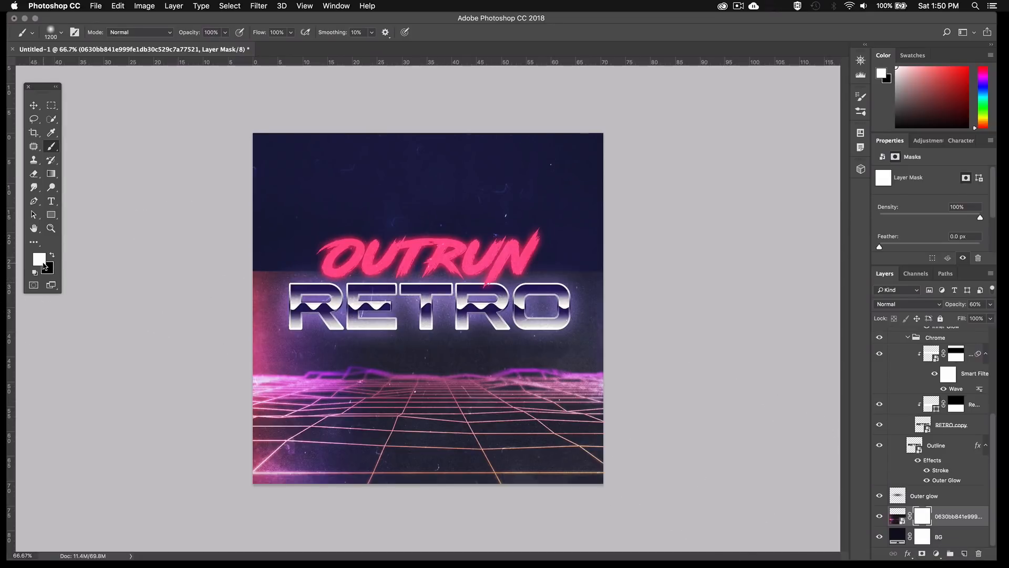
pyautogui.click(52, 255)
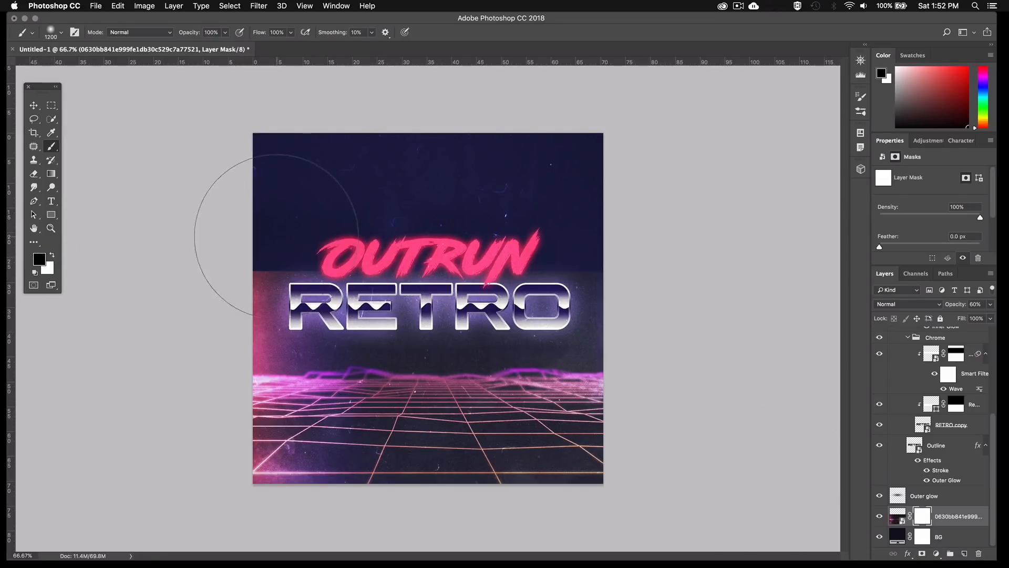
pyautogui.moveTo(275, 243); pyautogui.dragTo(331, 258)
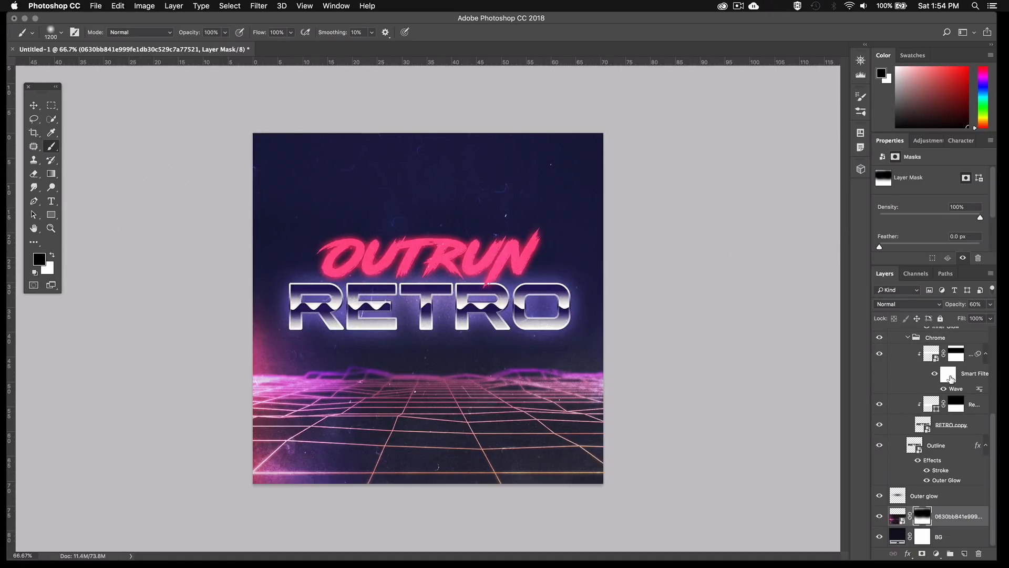
# Scale the OutruN title to about 106%, move it up above the RETRO word and apply the transform
pyautogui.scroll(5, 951, 379)
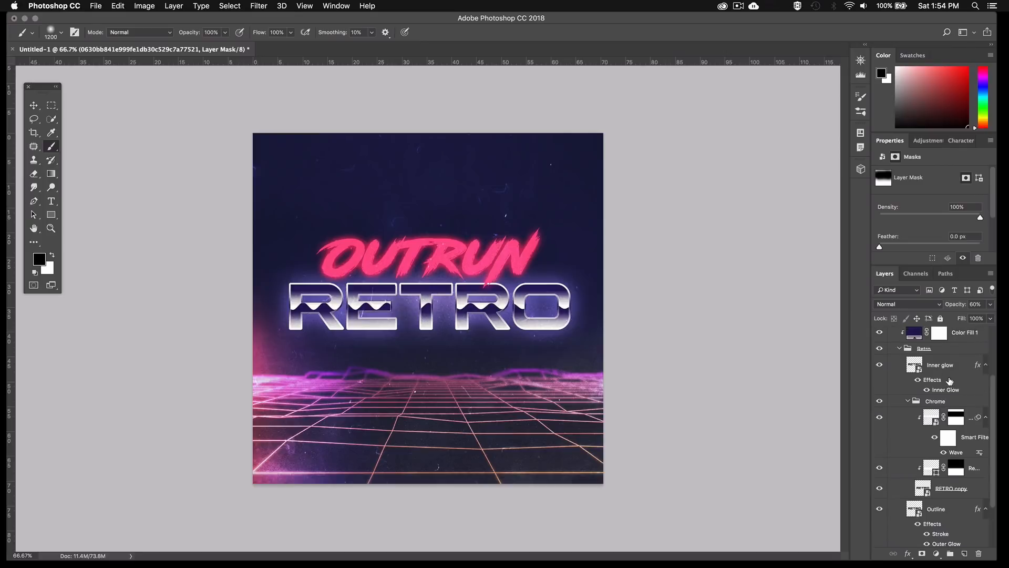
pyautogui.scroll(2, 950, 380)
pyautogui.click(946, 363)
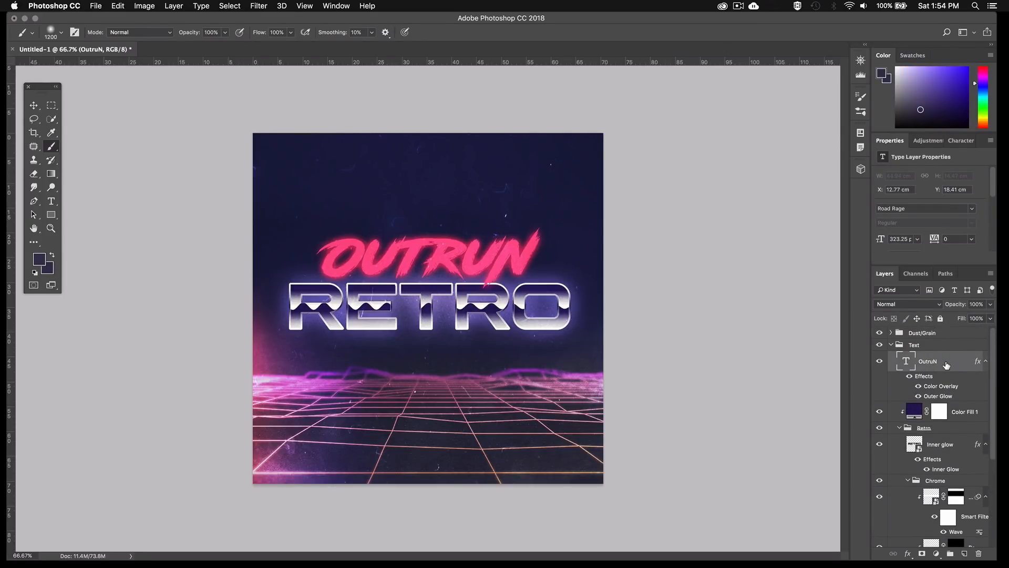
pyautogui.press('super+t')
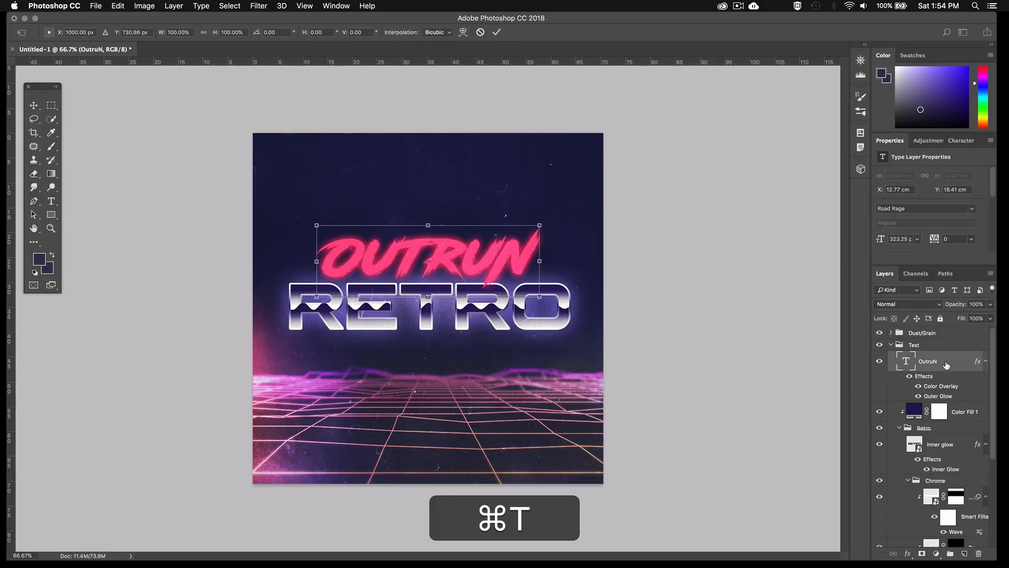
pyautogui.moveTo(539, 225); pyautogui.dragTo(544, 203)
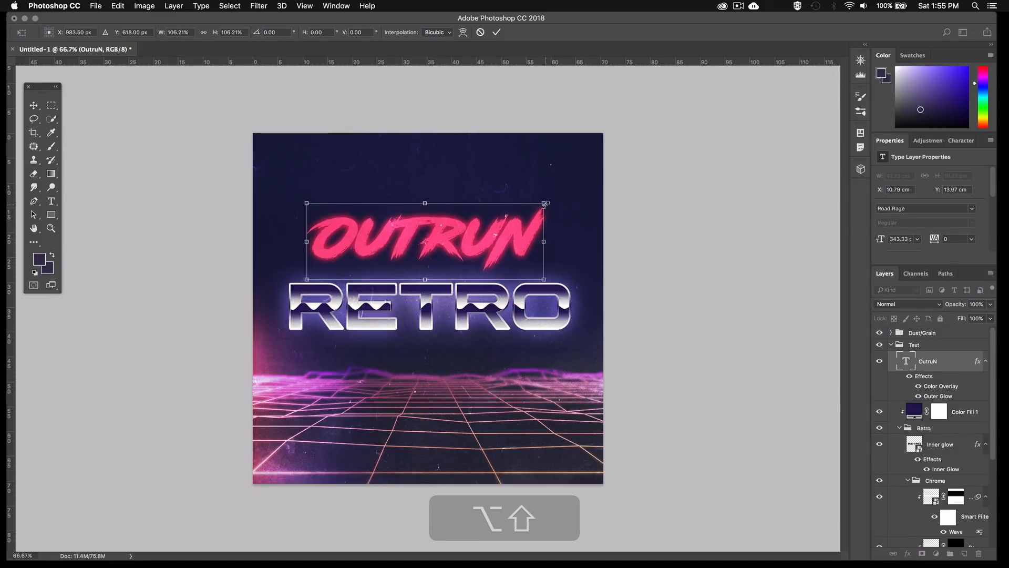
pyautogui.moveTo(543, 241); pyautogui.dragTo(526, 235)
pyautogui.press('Return')
pyautogui.press('b')
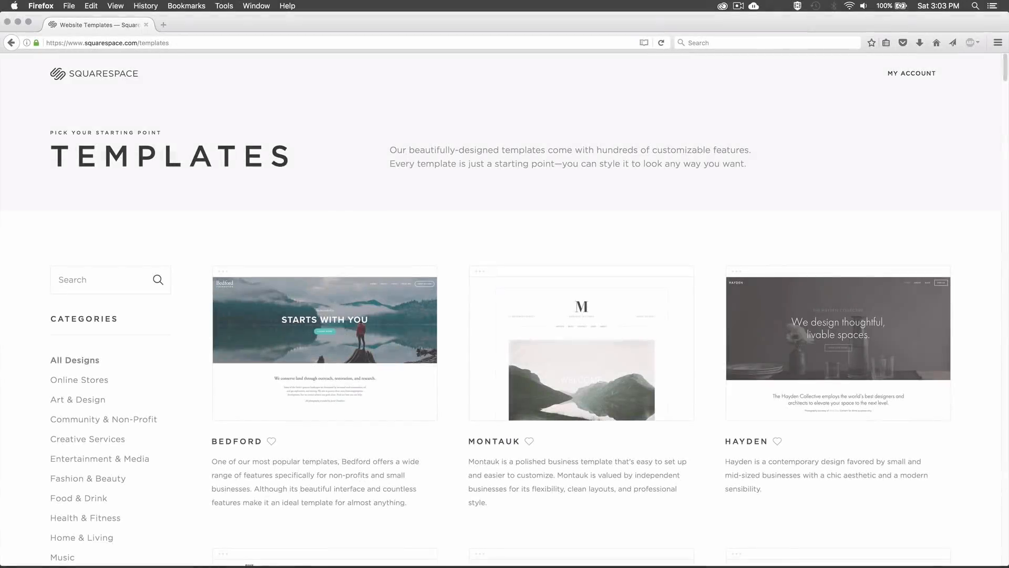
# Switch to Firefox and browse the website templates on Squarespace
pyautogui.scroll(-15, 505, 305)
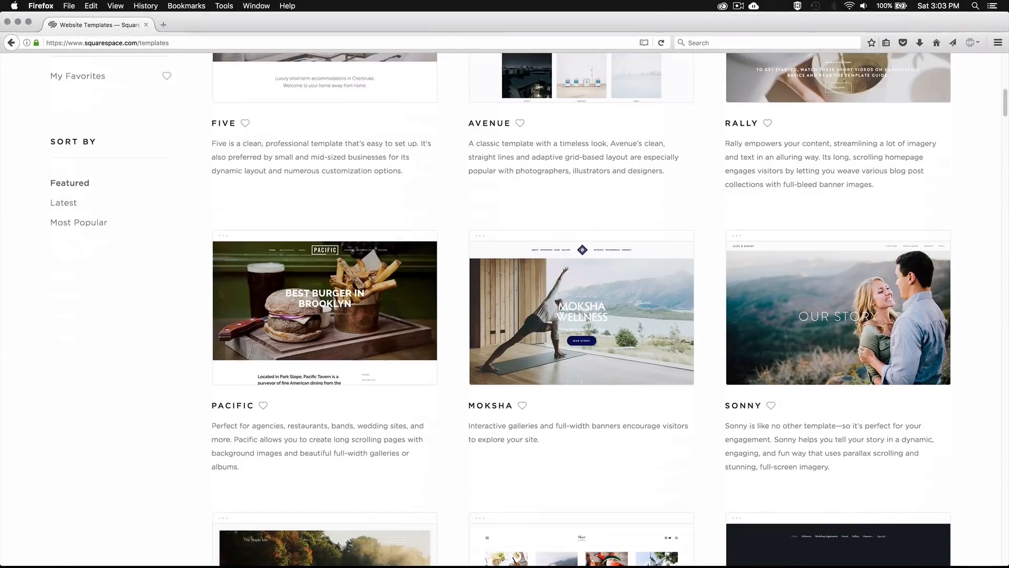
pyautogui.scroll(-11, 581, 309)
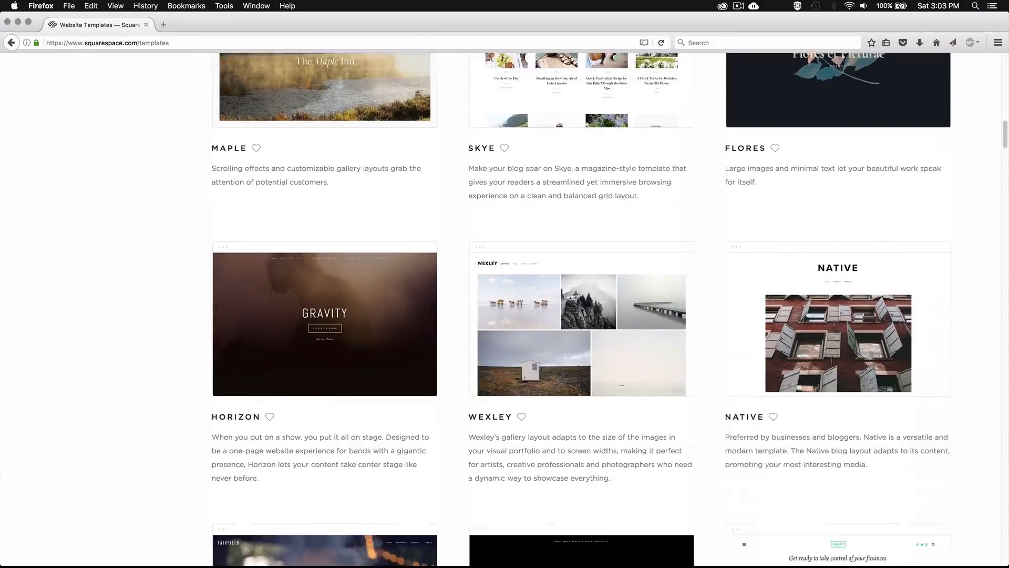
pyautogui.scroll(-10, 581, 310)
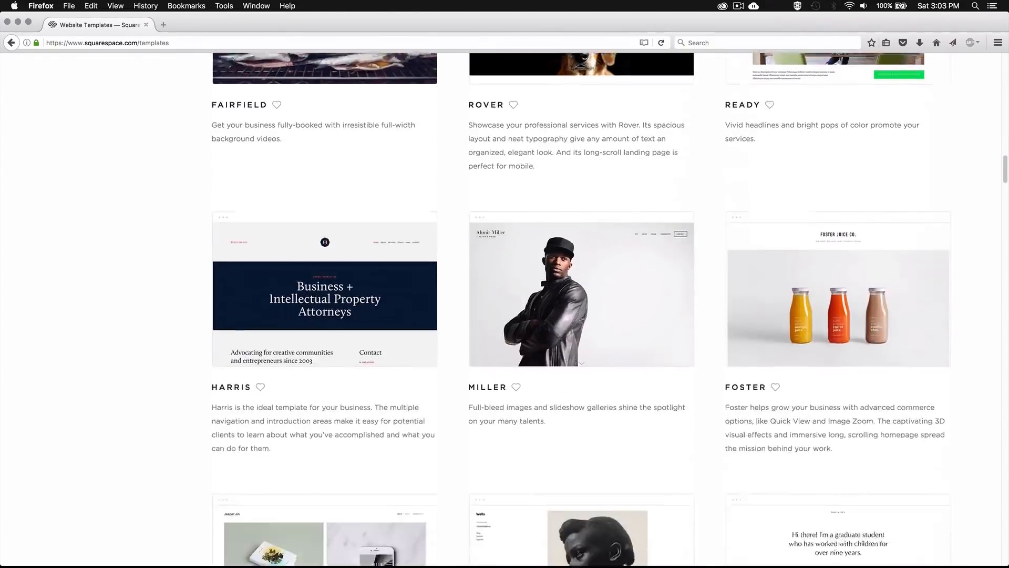
pyautogui.scroll(-10, 581, 310)
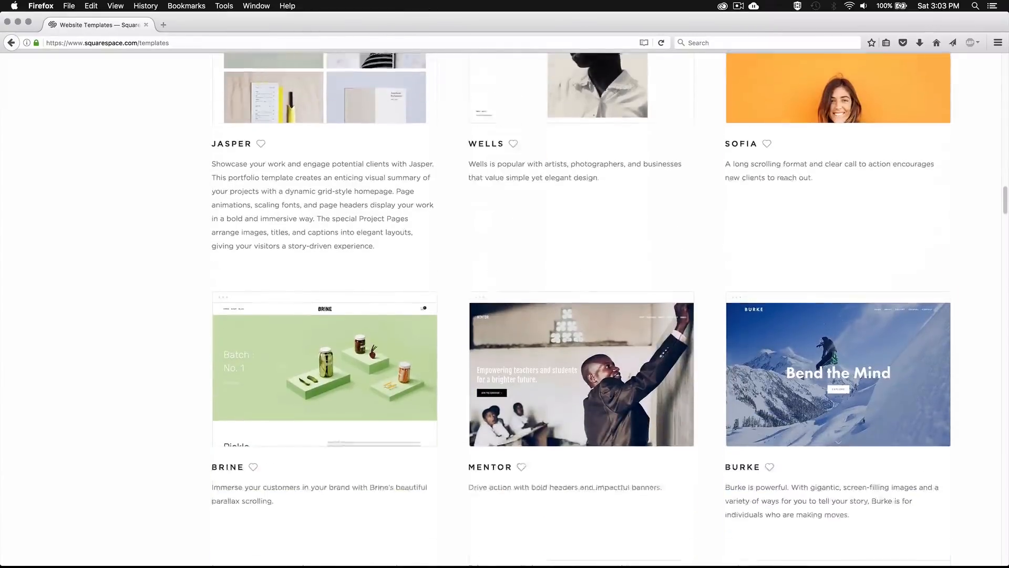
pyautogui.scroll(-8, 581, 310)
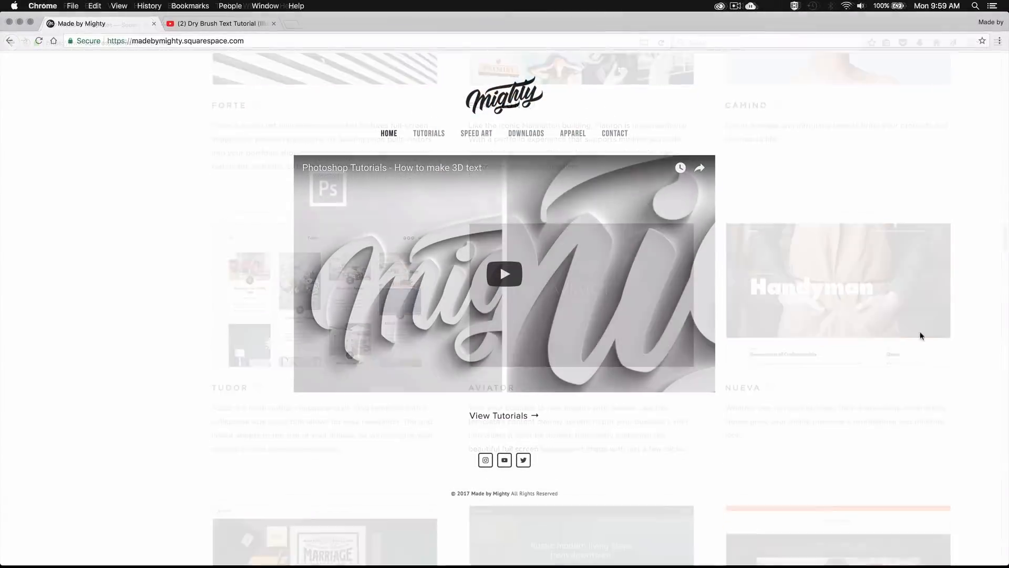
# Open the Tutorials page of the Made by Mighty site in Chrome and start editing its page content
pyautogui.click(437, 134)
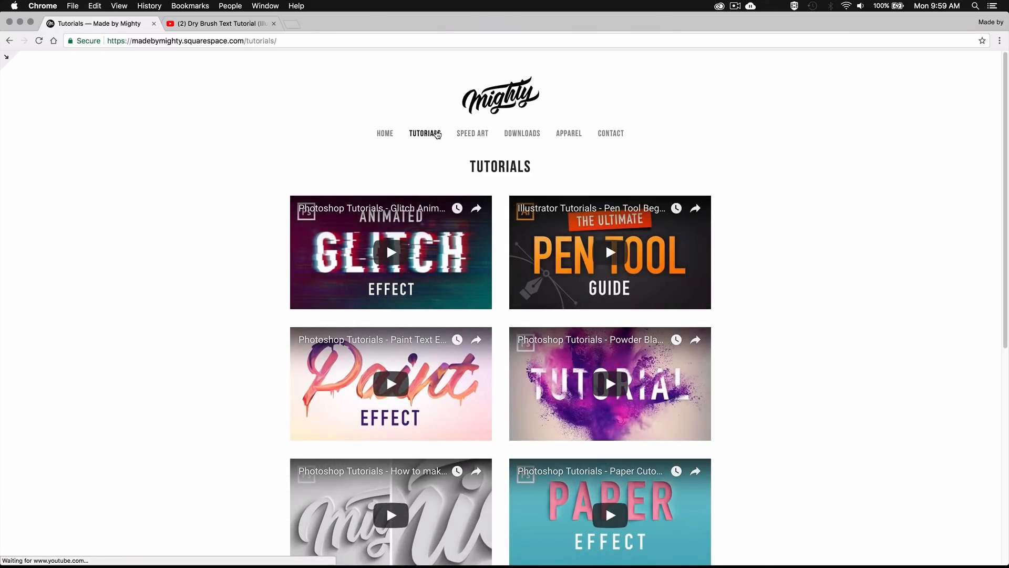
pyautogui.scroll(-8, 436, 134)
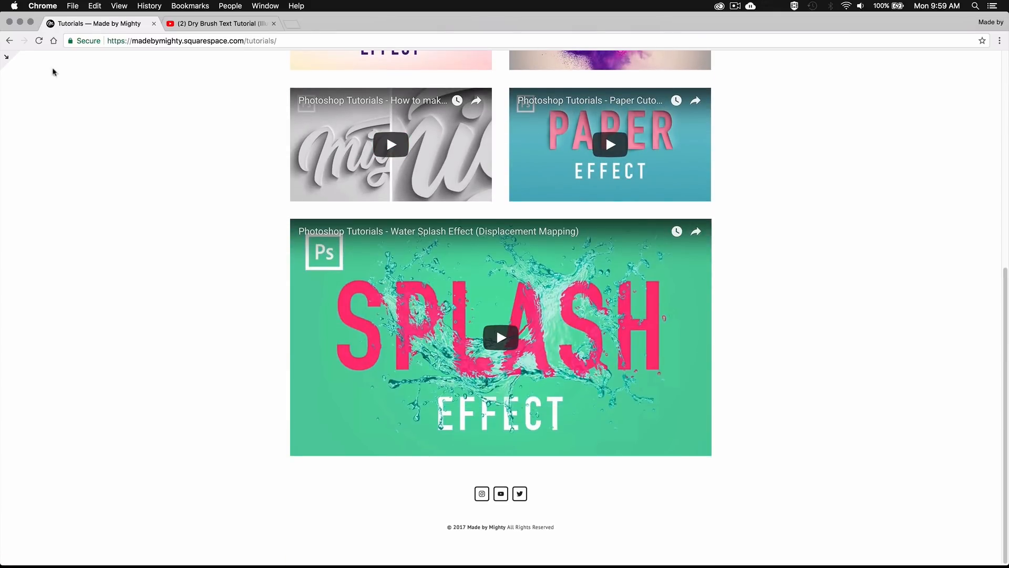
pyautogui.click(11, 58)
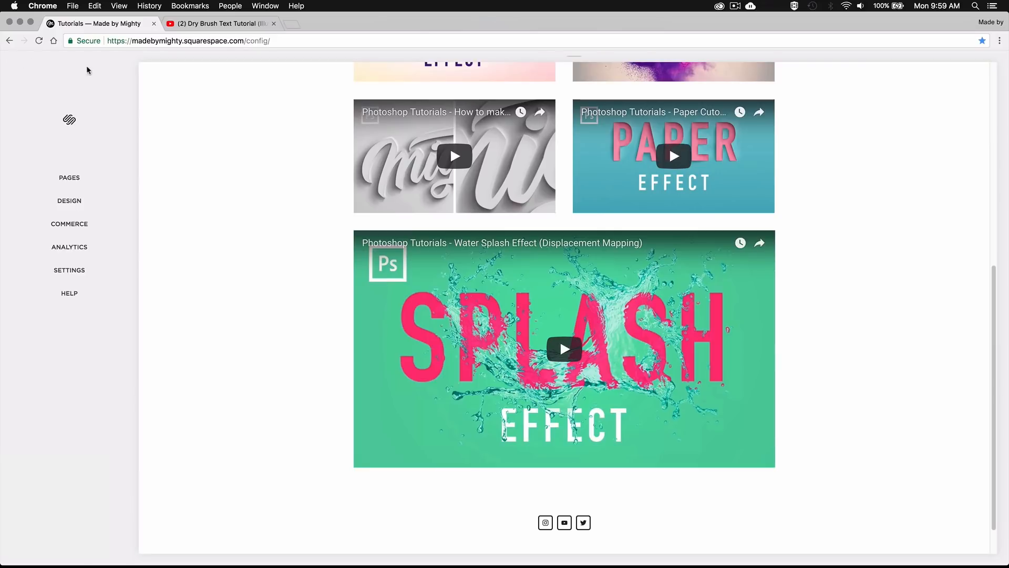
pyautogui.click(435, 73)
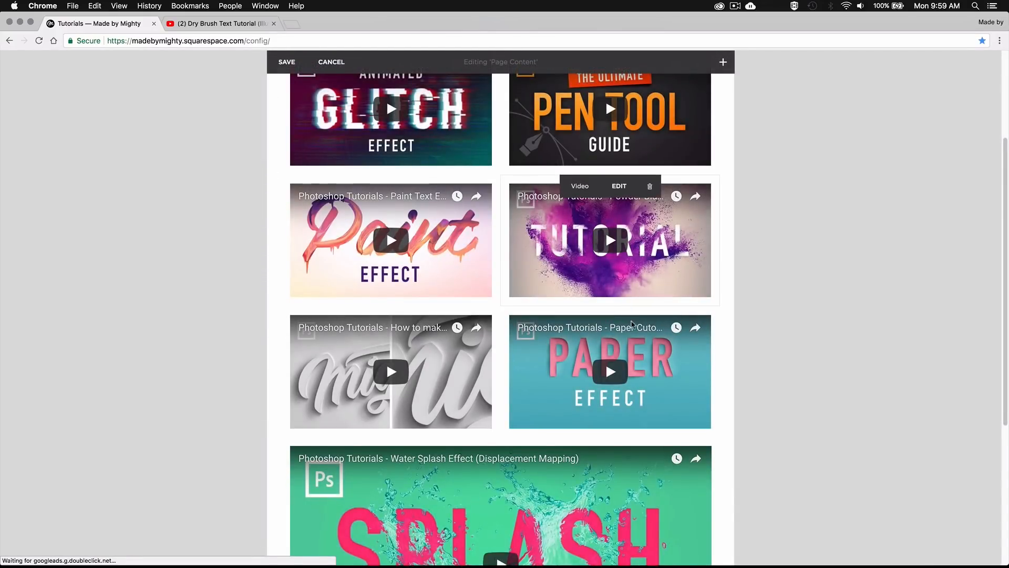
pyautogui.scroll(-2, 640, 338)
pyautogui.scroll(-3, 640, 338)
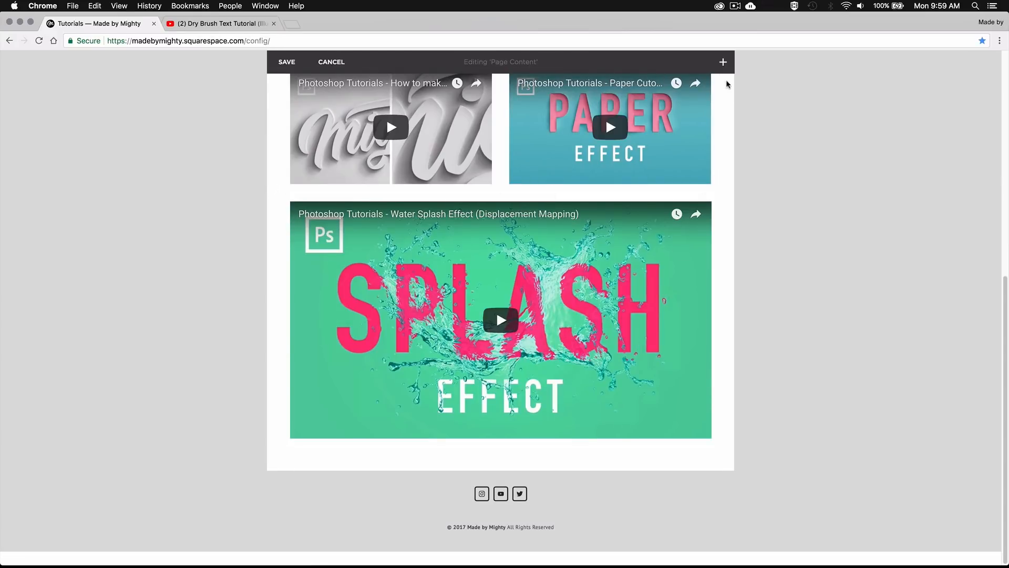
pyautogui.click(724, 62)
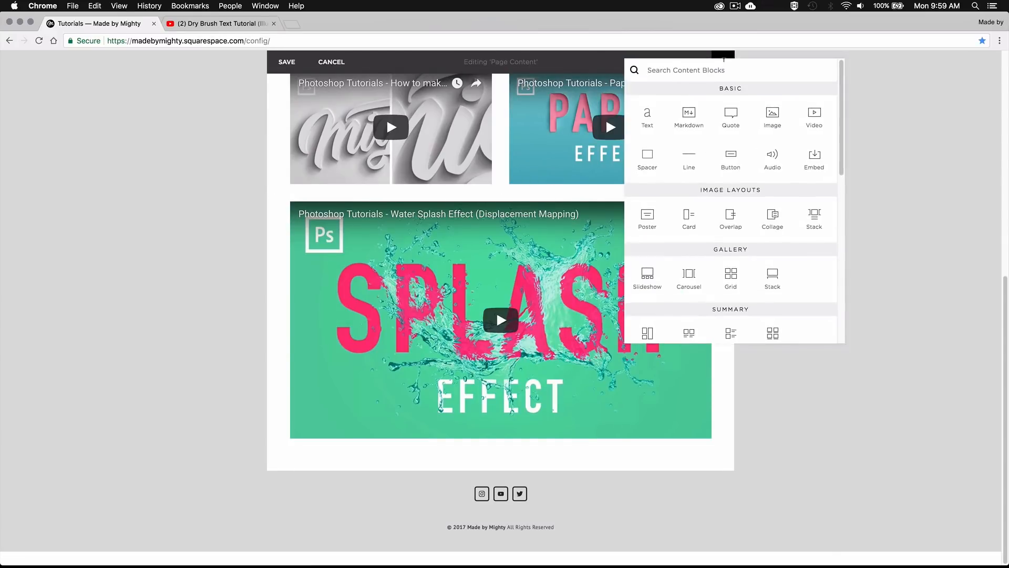
pyautogui.click(812, 115)
pyautogui.write('https://youtu.be/DdEOfMI_-Ng')
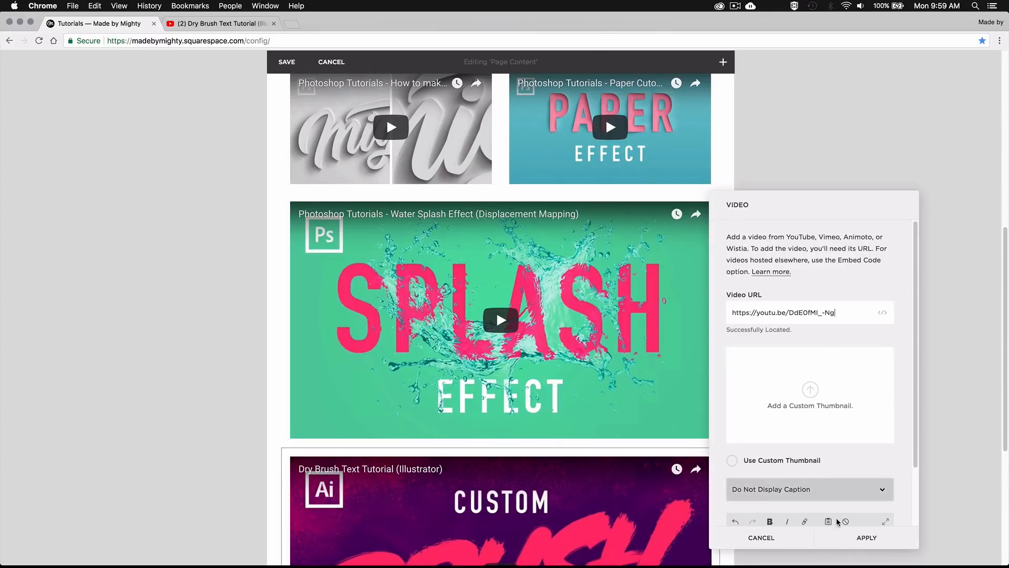
pyautogui.click(840, 537)
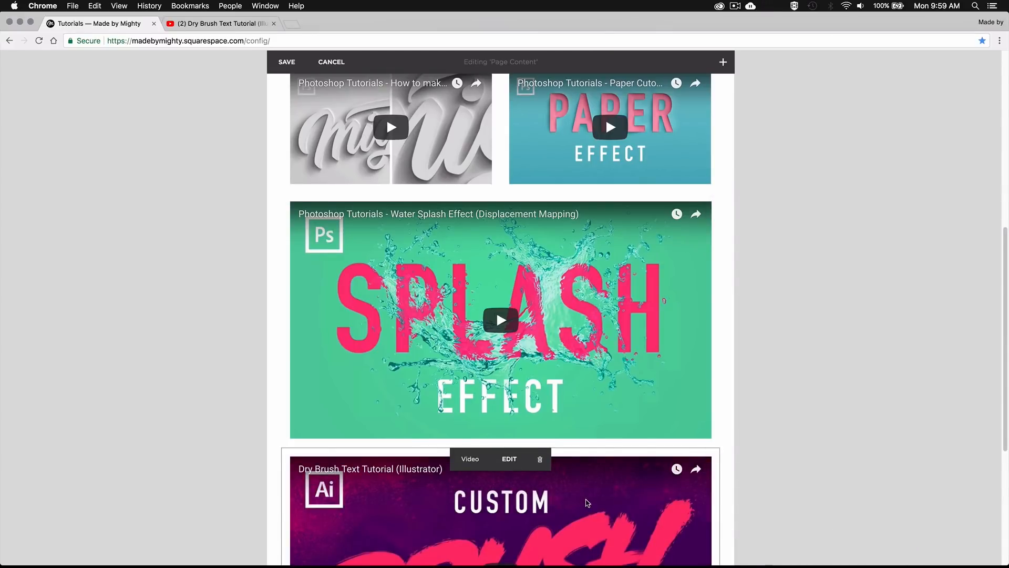
pyautogui.moveTo(584, 500); pyautogui.dragTo(674, 345)
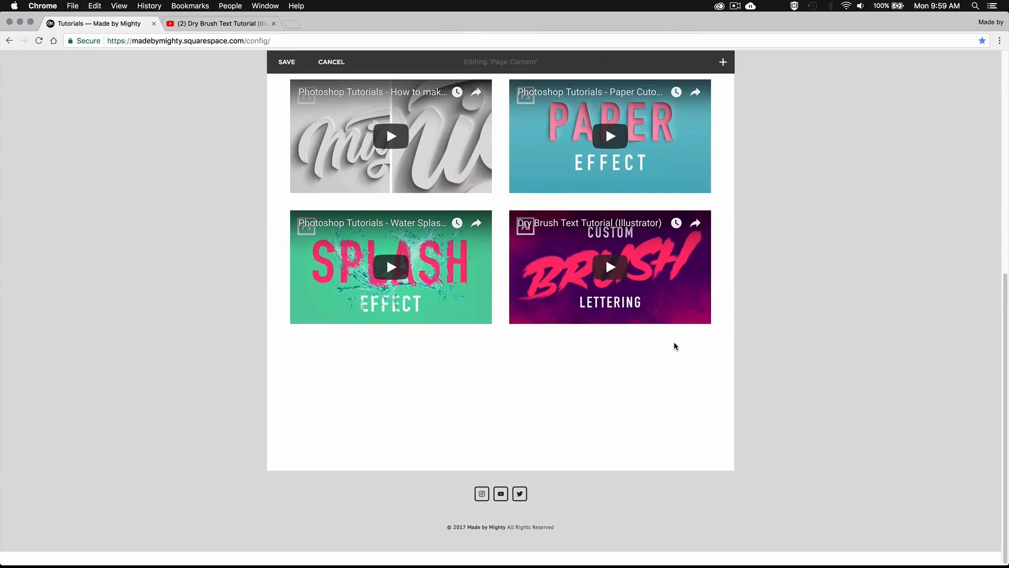